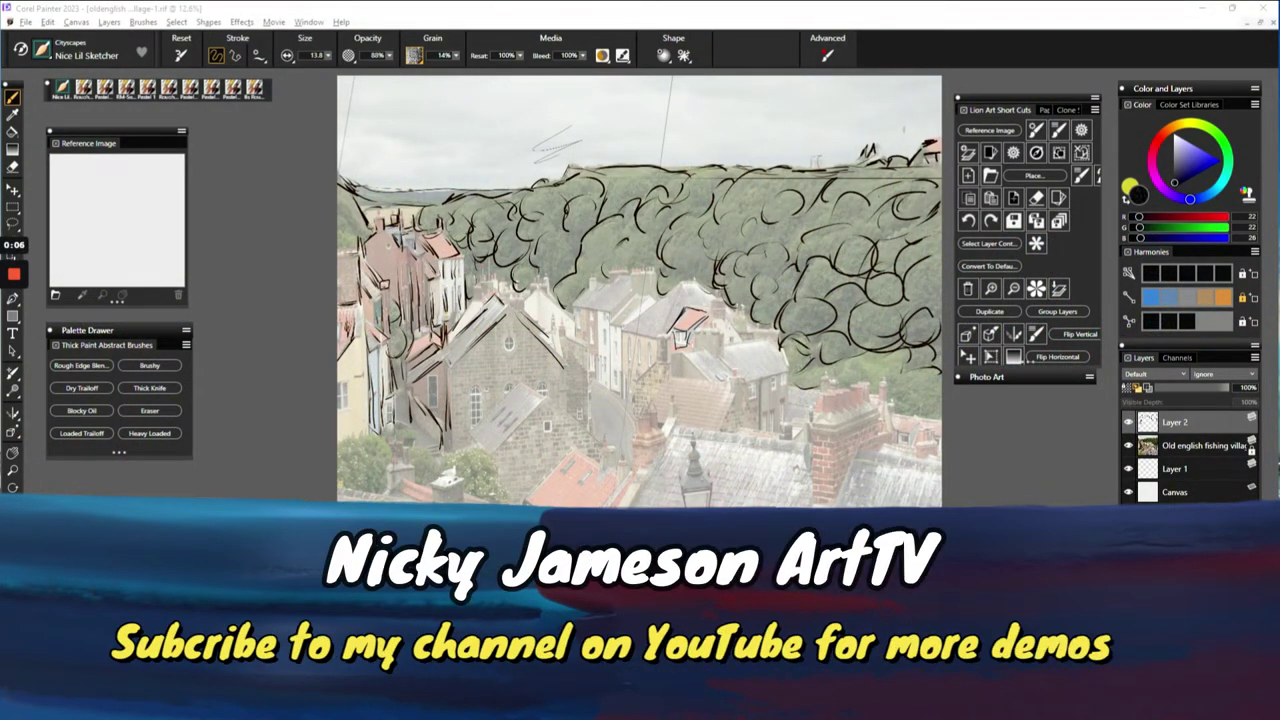
Sketch dark outlines along the stone house's gable roof, the adjoining walls and the yellow house's window at the canvas edge.
{"action": "mouse_move", "coordinate": [444, 347]}
{"action": "left_mouse_down"}
{"action": "mouse_move", "coordinate": [412, 357]}
{"action": "mouse_move", "coordinate": [447, 365]}
{"action": "mouse_move", "coordinate": [440, 385]}
{"action": "left_mouse_up"}
{"action": "mouse_move", "coordinate": [515, 310]}
{"action": "left_mouse_down"}
{"action": "mouse_move", "coordinate": [457, 357]}
{"action": "mouse_move", "coordinate": [468, 354]}
{"action": "left_mouse_up"}
{"action": "left_click_drag", "start_coordinate": [517, 317], "coordinate": [553, 360]}
{"action": "mouse_move", "coordinate": [449, 376]}
{"action": "left_mouse_down"}
{"action": "mouse_move", "coordinate": [446, 436]}
{"action": "mouse_move", "coordinate": [446, 419]}
{"action": "mouse_move", "coordinate": [411, 412]}
{"action": "mouse_move", "coordinate": [402, 386]}
{"action": "left_mouse_up"}
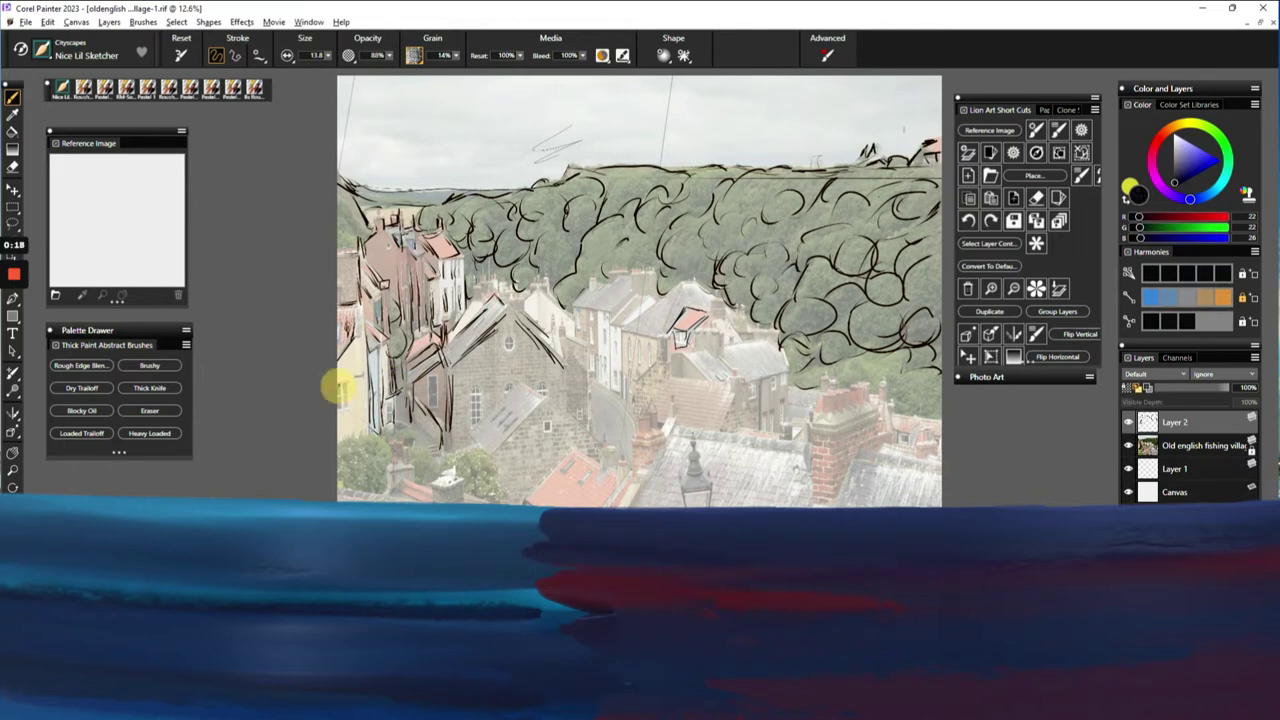
{"action": "mouse_move", "coordinate": [347, 404]}
{"action": "left_mouse_down"}
{"action": "mouse_move", "coordinate": [335, 405]}
{"action": "mouse_move", "coordinate": [347, 406]}
{"action": "left_mouse_up"}
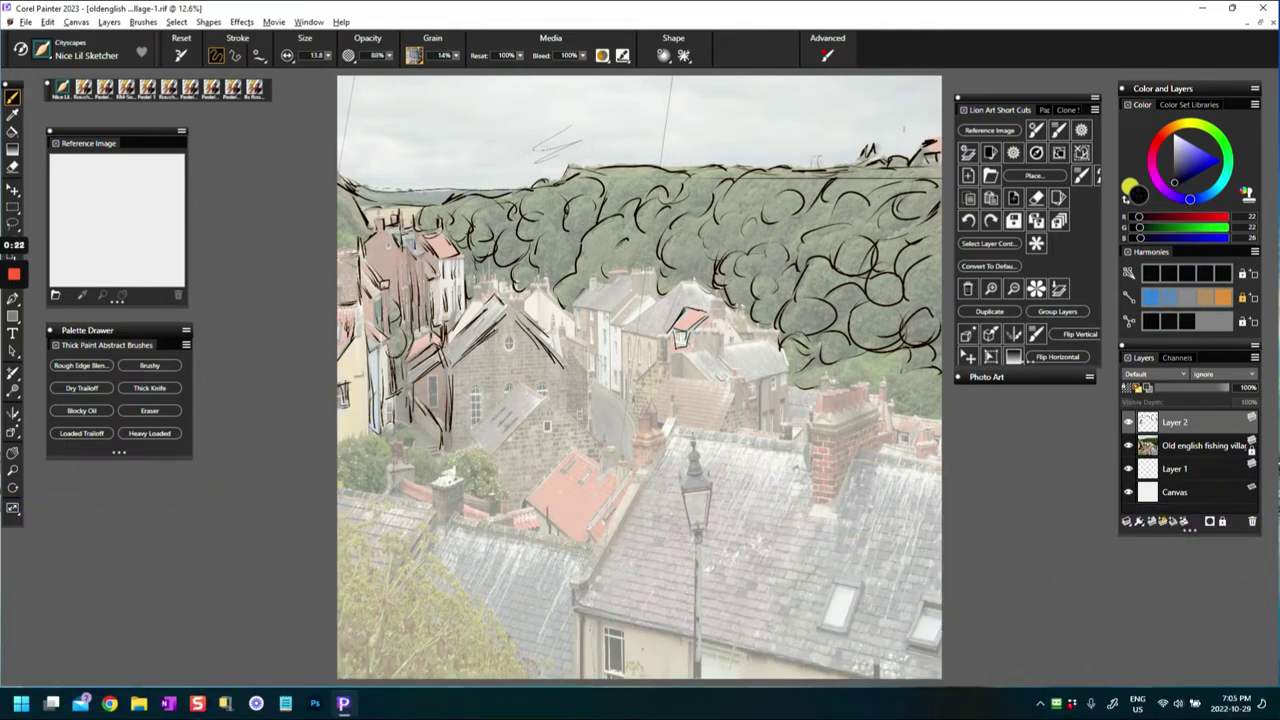
Add dark lines to the terraced houses' rooftops, the white gable behind the stone house and the stone house's round window.
{"action": "left_click_drag", "start_coordinate": [341, 258], "coordinate": [395, 220]}
{"action": "mouse_move", "coordinate": [394, 281]}
{"action": "left_mouse_down"}
{"action": "mouse_move", "coordinate": [401, 245]}
{"action": "mouse_move", "coordinate": [441, 273]}
{"action": "left_mouse_up"}
{"action": "mouse_move", "coordinate": [532, 294]}
{"action": "left_mouse_down"}
{"action": "mouse_move", "coordinate": [543, 285]}
{"action": "mouse_move", "coordinate": [561, 312]}
{"action": "mouse_move", "coordinate": [535, 316]}
{"action": "mouse_move", "coordinate": [534, 334]}
{"action": "mouse_move", "coordinate": [562, 366]}
{"action": "left_mouse_up"}
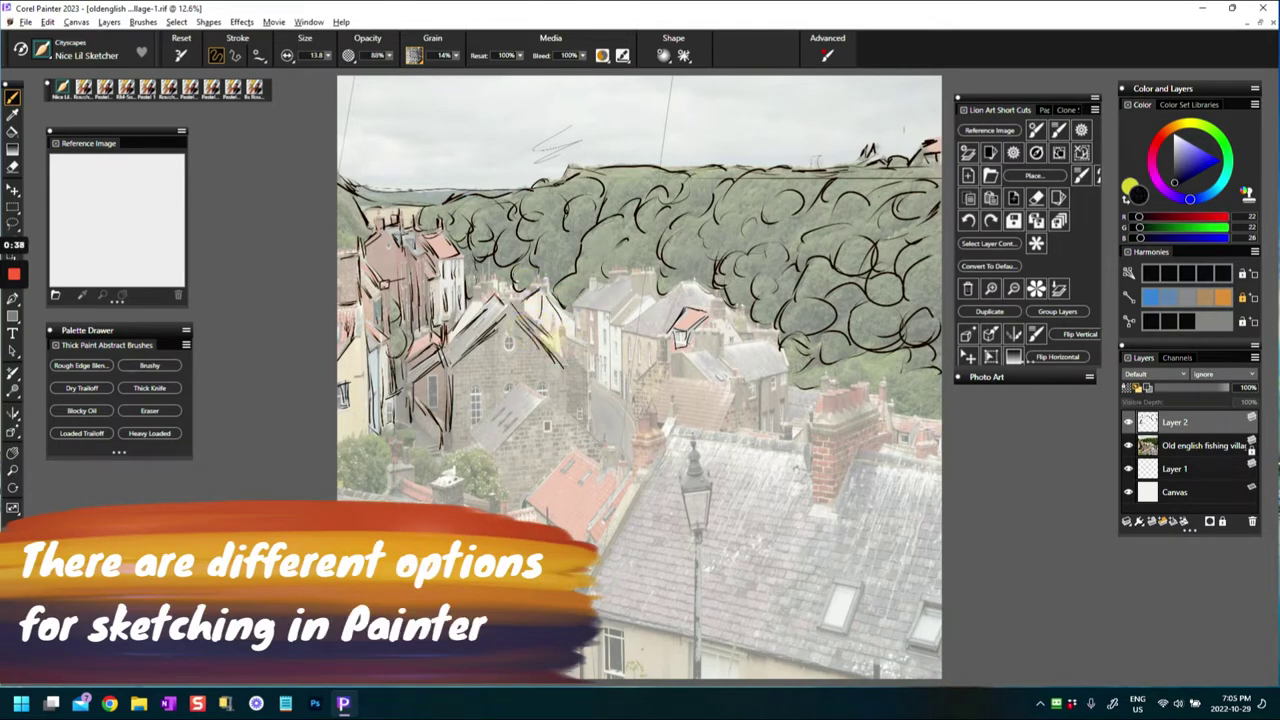
{"action": "left_click_drag", "start_coordinate": [507, 334], "coordinate": [510, 342]}
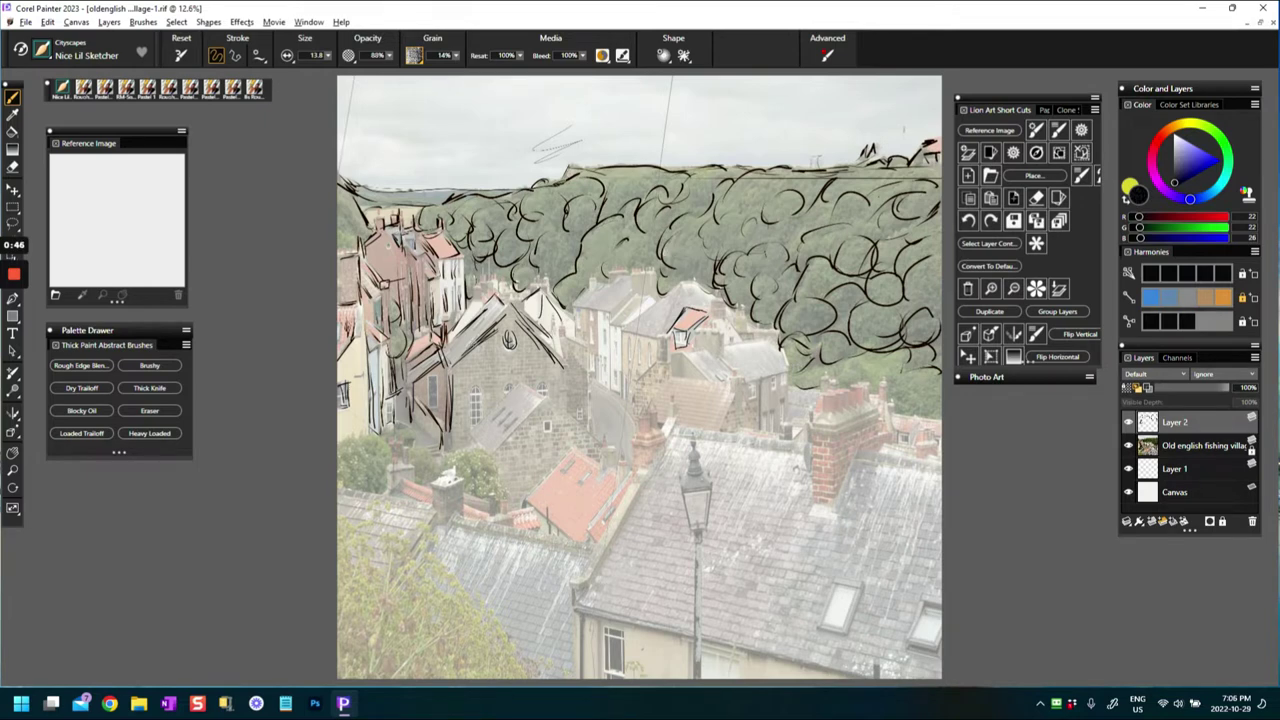
Set the brush colour to a medium green (R 40, G 113, B 27) and draw a rounded foliage shape among the hillside trees.
{"action": "left_click", "coordinate": [686, 244]}
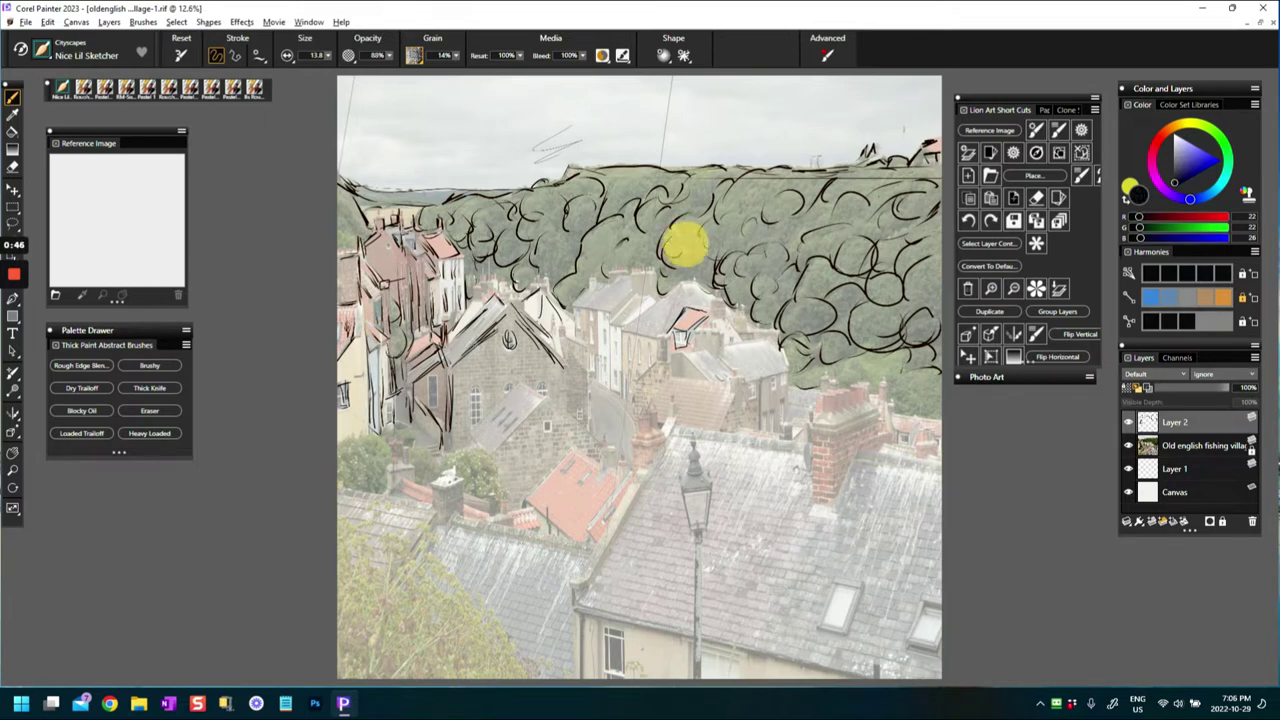
{"action": "left_click", "coordinate": [1232, 152]}
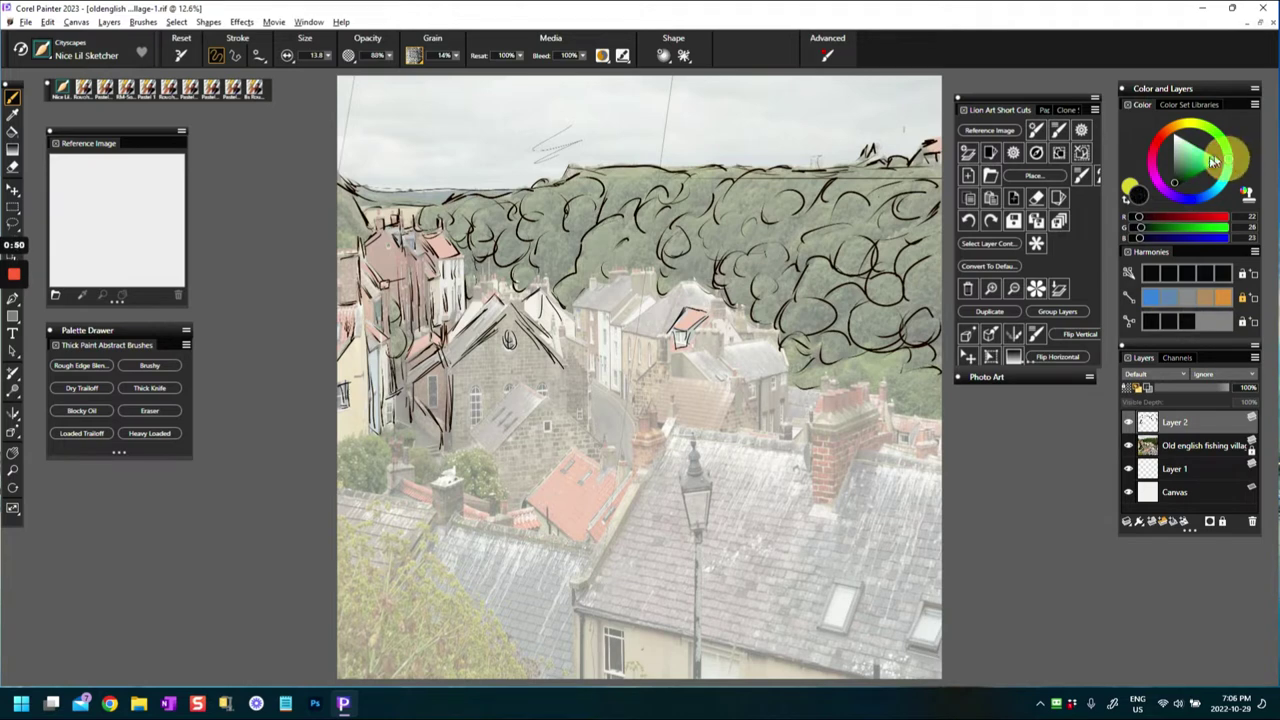
{"action": "left_click", "coordinate": [1197, 173]}
{"action": "left_click", "coordinate": [1190, 173]}
{"action": "left_click", "coordinate": [1224, 271]}
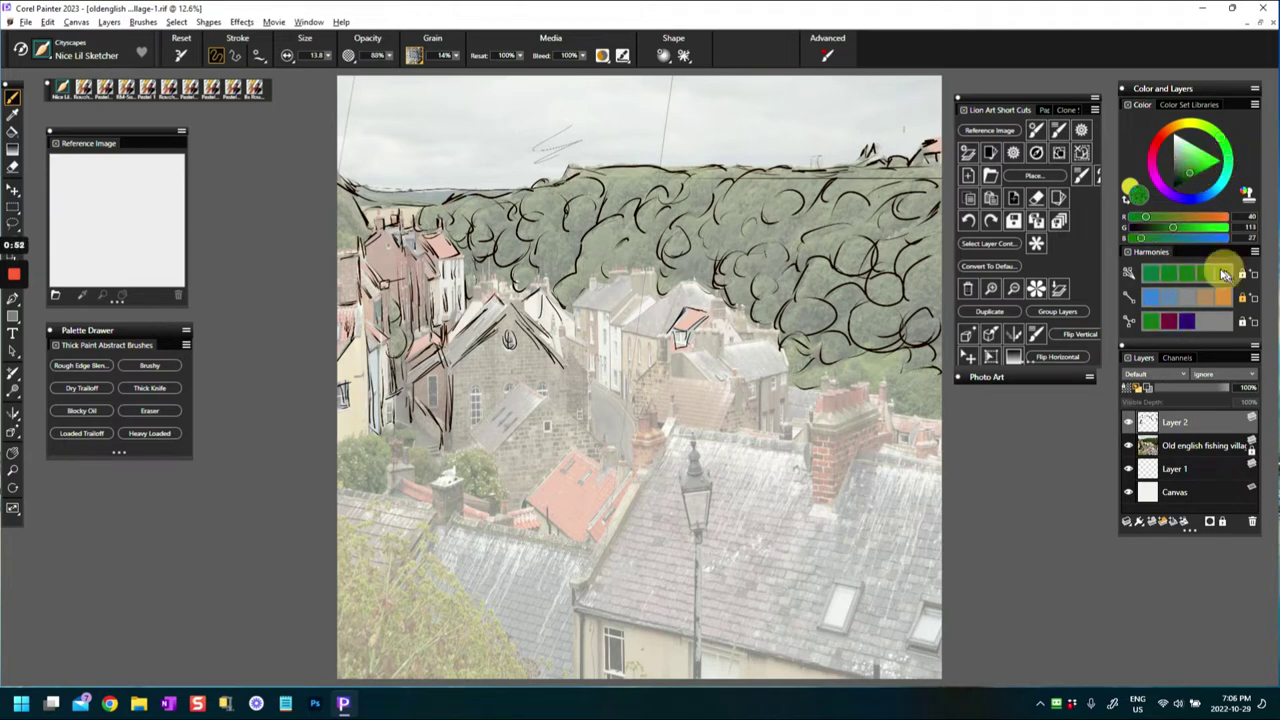
{"action": "mouse_move", "coordinate": [744, 268]}
{"action": "left_mouse_down"}
{"action": "mouse_move", "coordinate": [758, 250]}
{"action": "mouse_move", "coordinate": [776, 266]}
{"action": "left_mouse_up"}
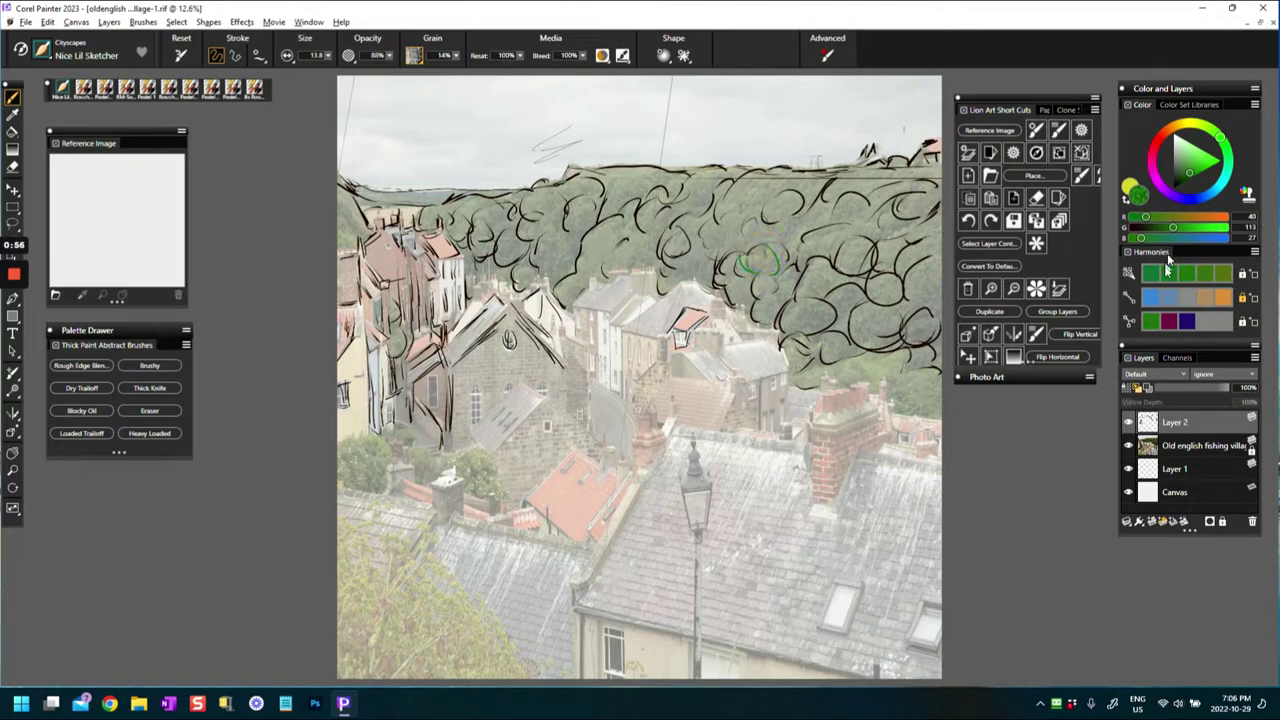
Pick the yellow-green harmony colour and draw curved foliage strokes across the wooded hillside.
{"action": "left_click", "coordinate": [1205, 272]}
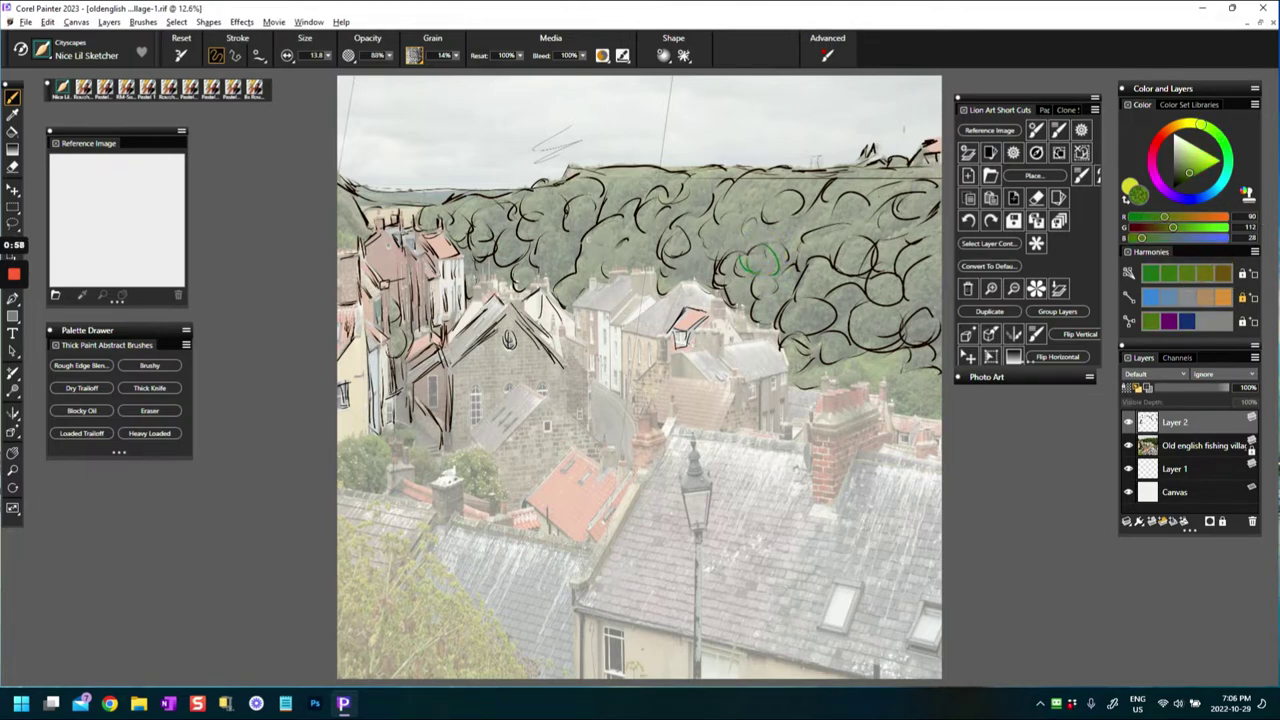
{"action": "mouse_move", "coordinate": [603, 259]}
{"action": "left_mouse_down"}
{"action": "mouse_move", "coordinate": [615, 221]}
{"action": "mouse_move", "coordinate": [617, 254]}
{"action": "mouse_move", "coordinate": [625, 240]}
{"action": "mouse_move", "coordinate": [574, 256]}
{"action": "mouse_move", "coordinate": [571, 274]}
{"action": "left_mouse_up"}
{"action": "left_click_drag", "start_coordinate": [564, 226], "coordinate": [571, 260]}
{"action": "left_click_drag", "start_coordinate": [534, 222], "coordinate": [549, 194]}
{"action": "mouse_move", "coordinate": [333, 187]}
{"action": "left_mouse_down"}
{"action": "mouse_move", "coordinate": [359, 208]}
{"action": "mouse_move", "coordinate": [350, 250]}
{"action": "left_mouse_up"}
{"action": "left_click_drag", "start_coordinate": [840, 215], "coordinate": [837, 214]}
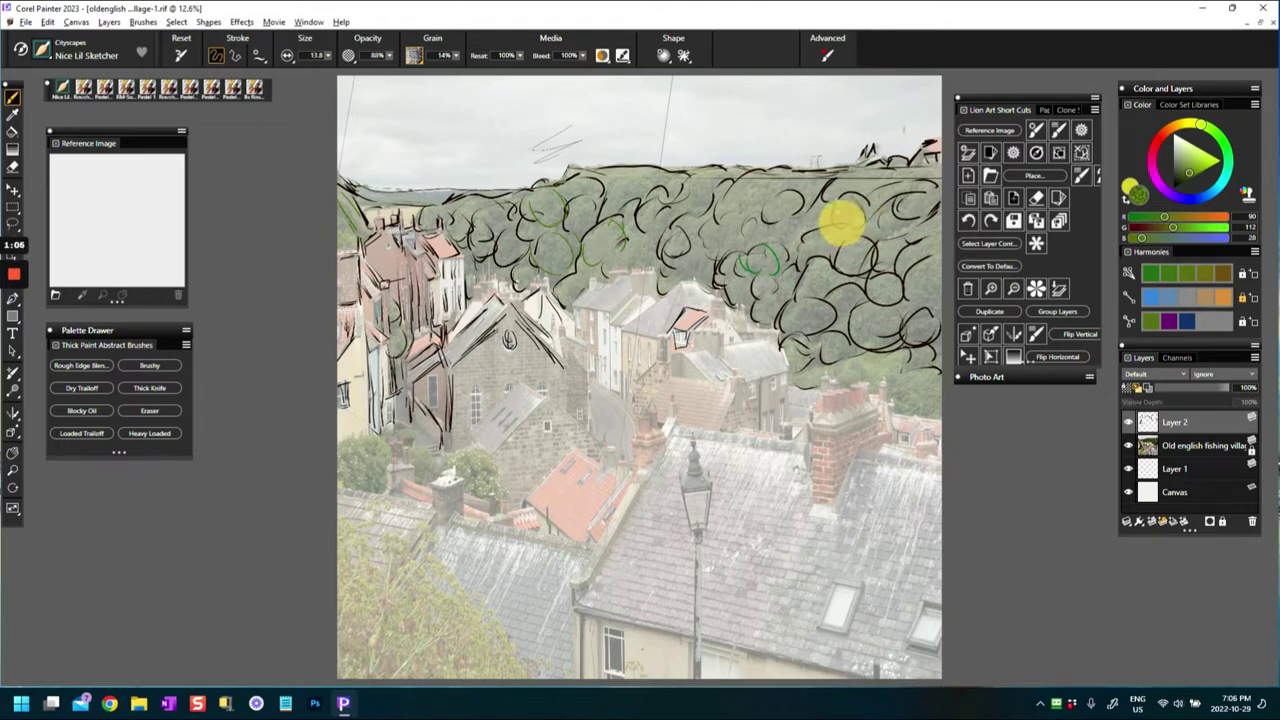
{"action": "mouse_move", "coordinate": [747, 187]}
{"action": "left_mouse_down"}
{"action": "mouse_move", "coordinate": [726, 205]}
{"action": "mouse_move", "coordinate": [733, 214]}
{"action": "left_mouse_up"}
{"action": "mouse_move", "coordinate": [756, 214]}
{"action": "left_mouse_down"}
{"action": "mouse_move", "coordinate": [784, 202]}
{"action": "mouse_move", "coordinate": [761, 177]}
{"action": "mouse_move", "coordinate": [772, 175]}
{"action": "left_mouse_up"}
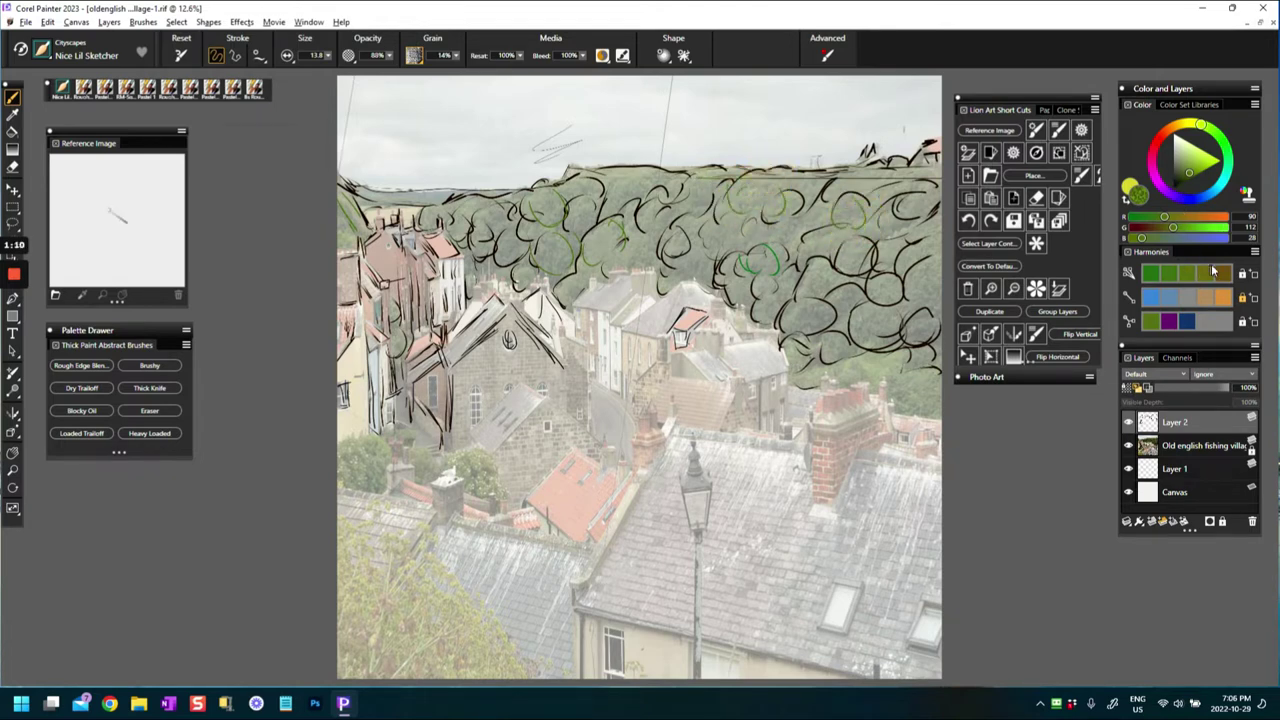
Pick the brown harmony colour and draw long horizontal lines along the top of the wooded hill.
{"action": "left_click", "coordinate": [1225, 274]}
{"action": "left_click_drag", "start_coordinate": [697, 177], "coordinate": [945, 178]}
{"action": "left_click_drag", "start_coordinate": [695, 175], "coordinate": [844, 175]}
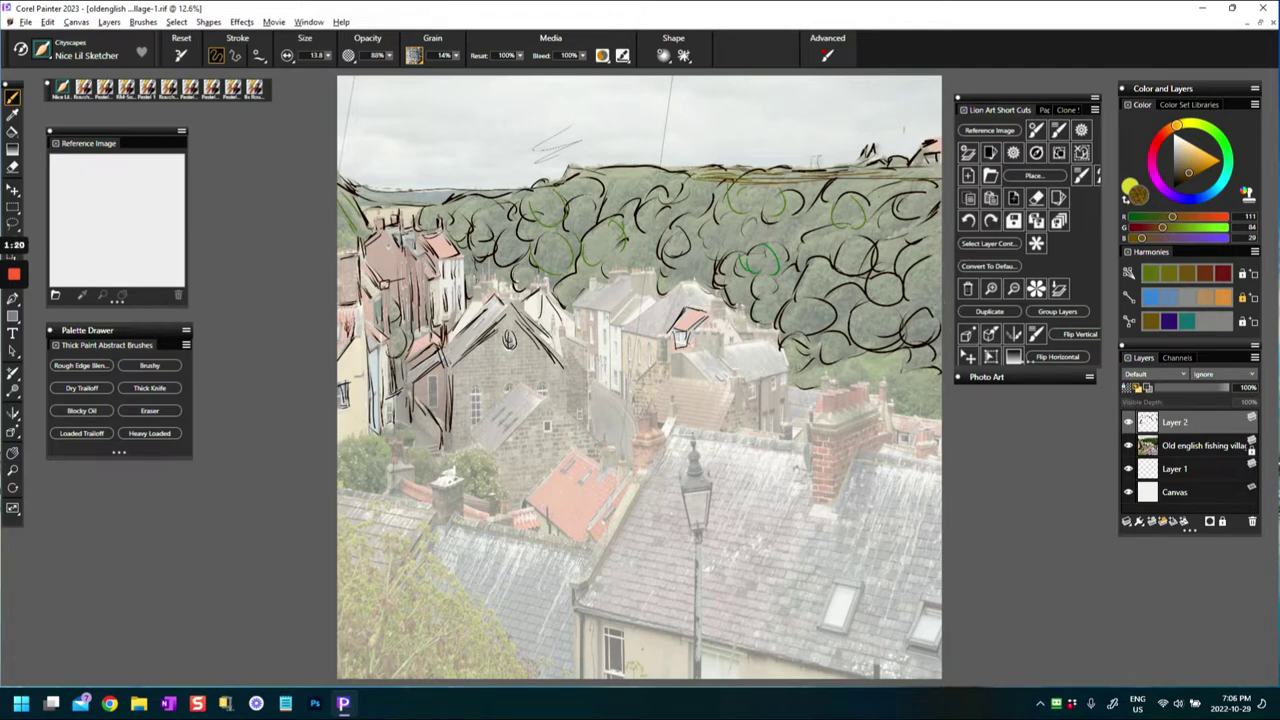
Sketch the rooflines and walls of the central houses around the red dormer with brown strokes.
{"action": "mouse_move", "coordinate": [678, 348]}
{"action": "left_mouse_down"}
{"action": "mouse_move", "coordinate": [780, 343]}
{"action": "mouse_move", "coordinate": [784, 365]}
{"action": "mouse_move", "coordinate": [692, 366]}
{"action": "mouse_move", "coordinate": [764, 381]}
{"action": "mouse_move", "coordinate": [748, 383]}
{"action": "mouse_move", "coordinate": [762, 387]}
{"action": "mouse_move", "coordinate": [763, 412]}
{"action": "left_mouse_up"}
{"action": "left_click_drag", "start_coordinate": [758, 384], "coordinate": [749, 412]}
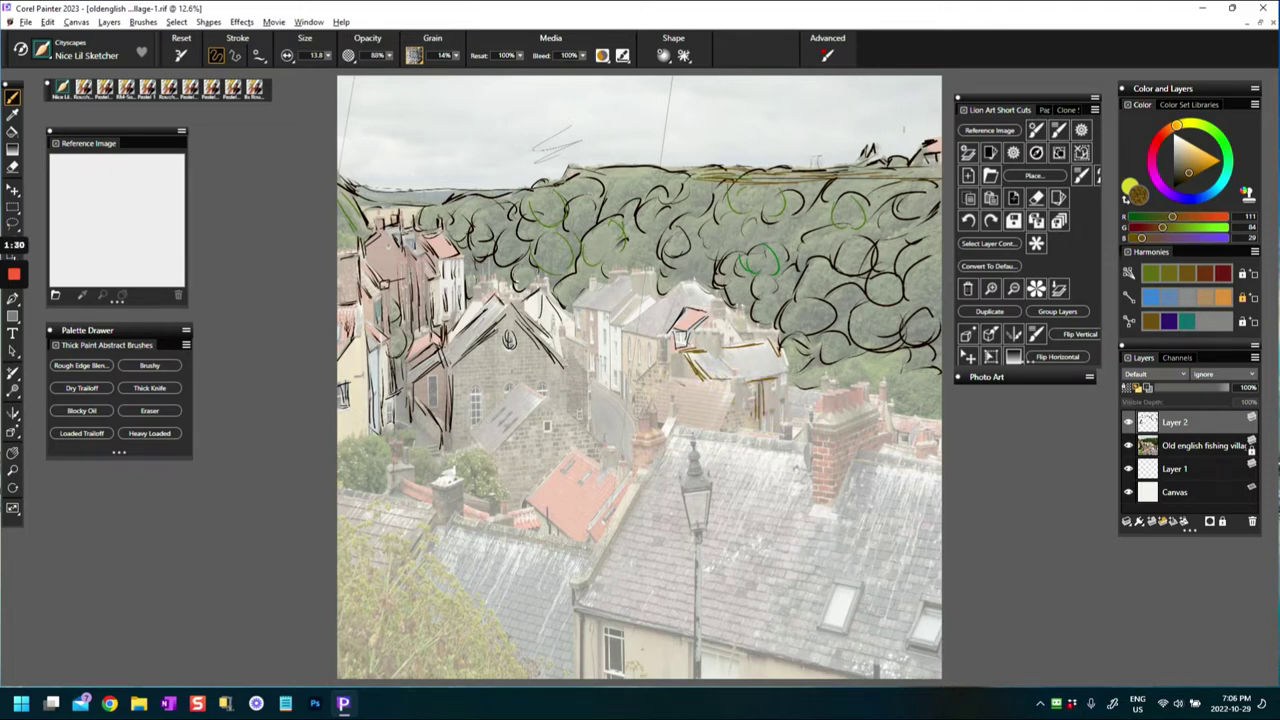
{"action": "mouse_move", "coordinate": [680, 380]}
{"action": "left_mouse_down"}
{"action": "mouse_move", "coordinate": [704, 383]}
{"action": "mouse_move", "coordinate": [673, 355]}
{"action": "mouse_move", "coordinate": [672, 379]}
{"action": "mouse_move", "coordinate": [613, 379]}
{"action": "left_mouse_up"}
{"action": "left_click_drag", "start_coordinate": [620, 342], "coordinate": [622, 398]}
{"action": "mouse_move", "coordinate": [620, 335]}
{"action": "left_mouse_down"}
{"action": "mouse_move", "coordinate": [621, 399]}
{"action": "mouse_move", "coordinate": [661, 354]}
{"action": "mouse_move", "coordinate": [645, 341]}
{"action": "mouse_move", "coordinate": [676, 299]}
{"action": "left_mouse_up"}
{"action": "mouse_move", "coordinate": [676, 299]}
{"action": "left_mouse_down"}
{"action": "mouse_move", "coordinate": [630, 328]}
{"action": "mouse_move", "coordinate": [692, 290]}
{"action": "left_mouse_up"}
{"action": "mouse_move", "coordinate": [660, 332]}
{"action": "left_mouse_down"}
{"action": "mouse_move", "coordinate": [700, 309]}
{"action": "mouse_move", "coordinate": [681, 318]}
{"action": "left_mouse_up"}
{"action": "left_click_drag", "start_coordinate": [692, 290], "coordinate": [726, 318]}
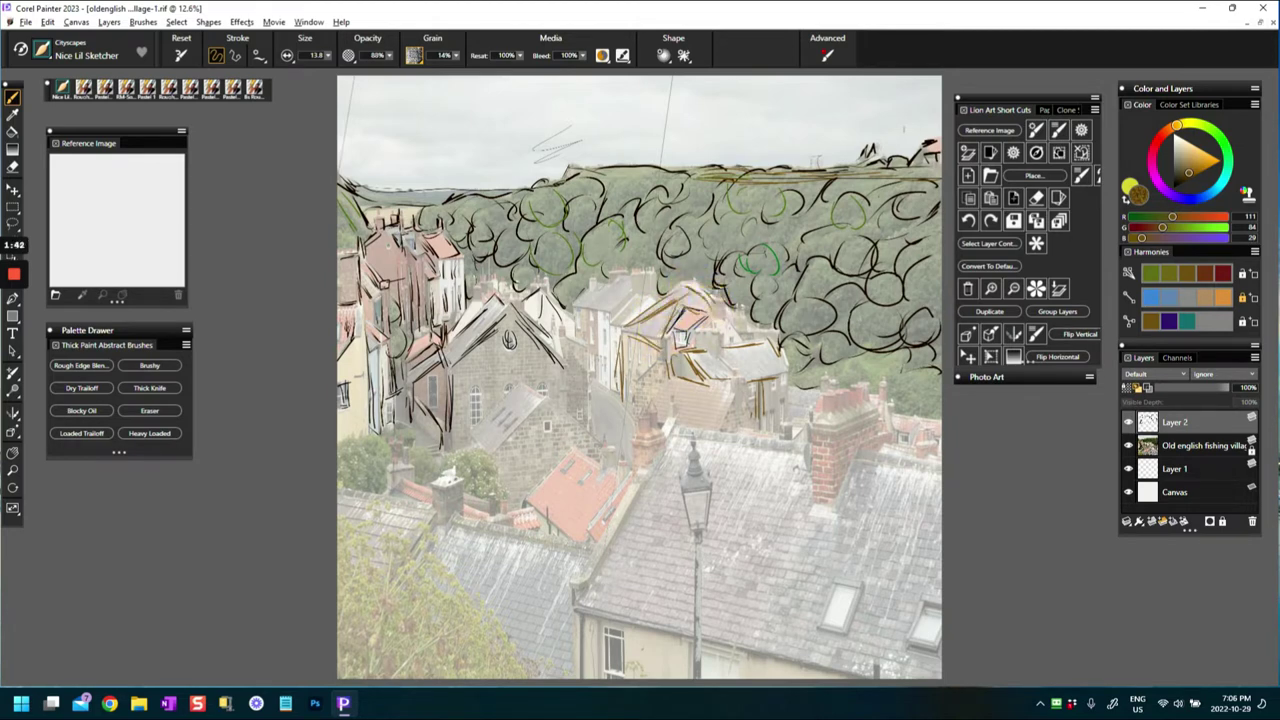
{"action": "mouse_move", "coordinate": [670, 375]}
{"action": "left_mouse_down"}
{"action": "mouse_move", "coordinate": [647, 406]}
{"action": "mouse_move", "coordinate": [716, 387]}
{"action": "mouse_move", "coordinate": [739, 397]}
{"action": "mouse_move", "coordinate": [713, 414]}
{"action": "left_mouse_up"}
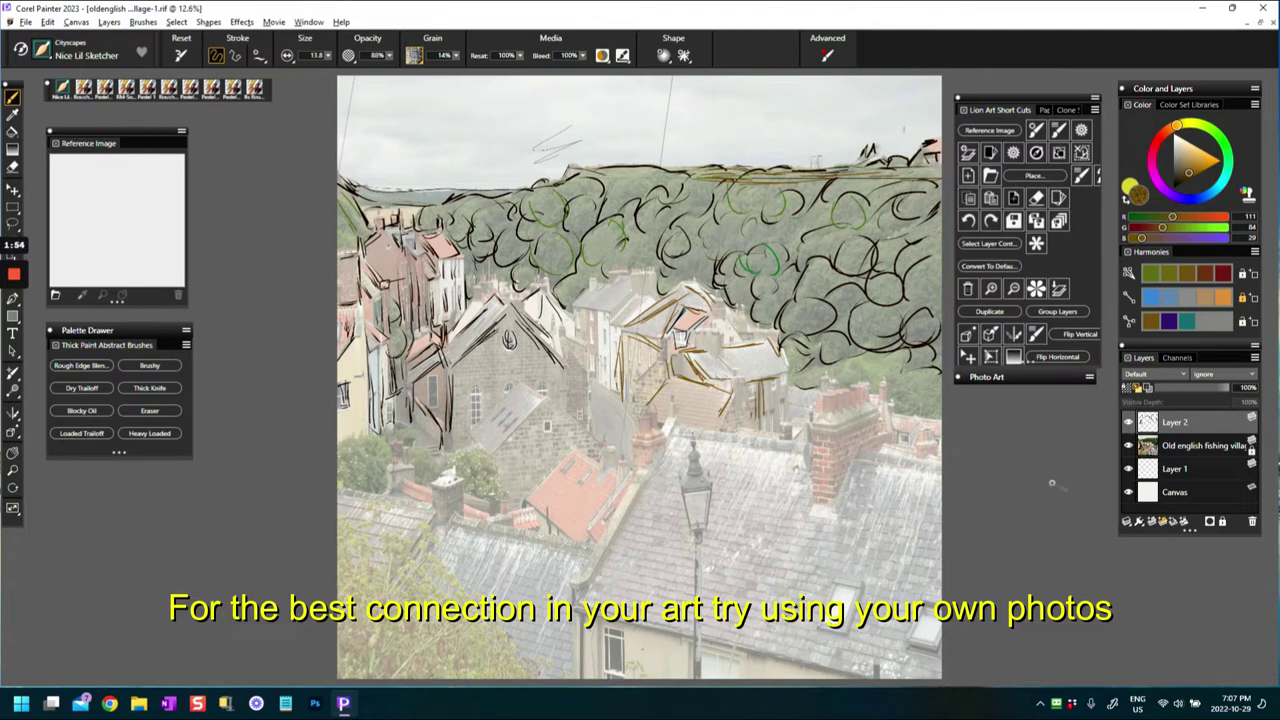
Lower the opacity of the Old english fishing village photo layer to 23%.
{"action": "scroll", "coordinate": [1052, 483], "scroll_direction": "down", "scroll_amount": 1}
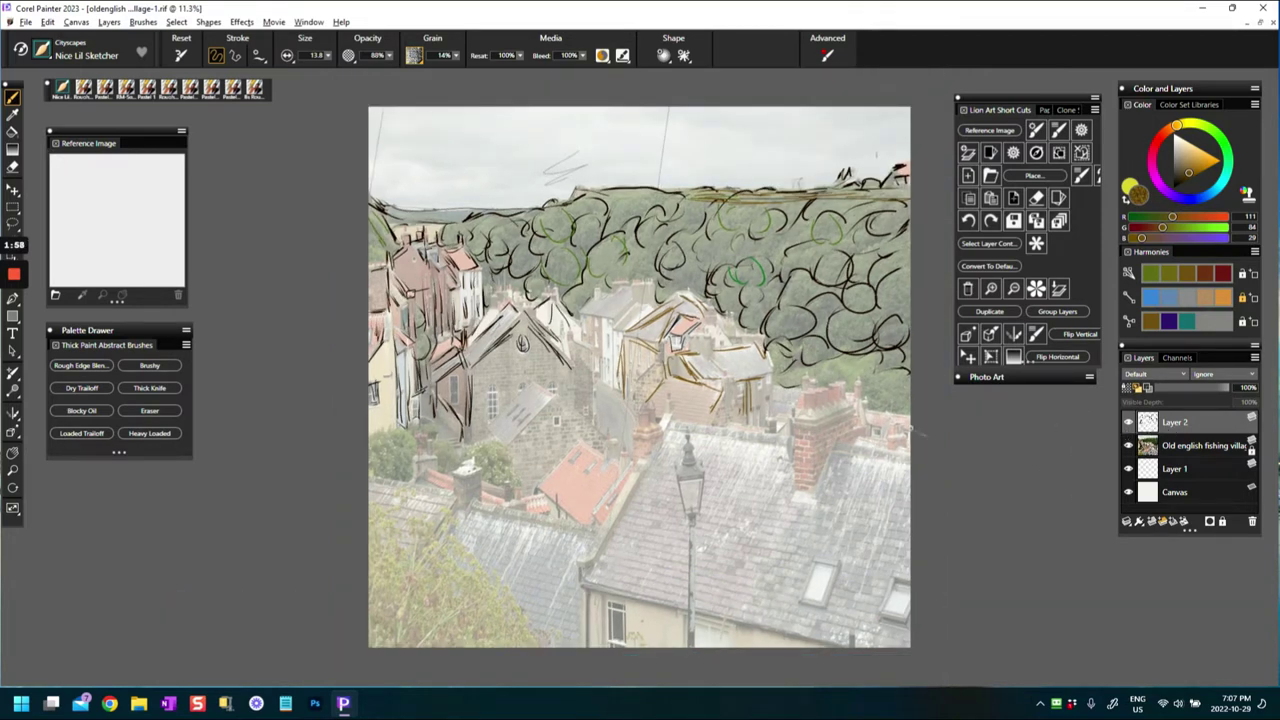
{"action": "left_click", "coordinate": [1192, 448]}
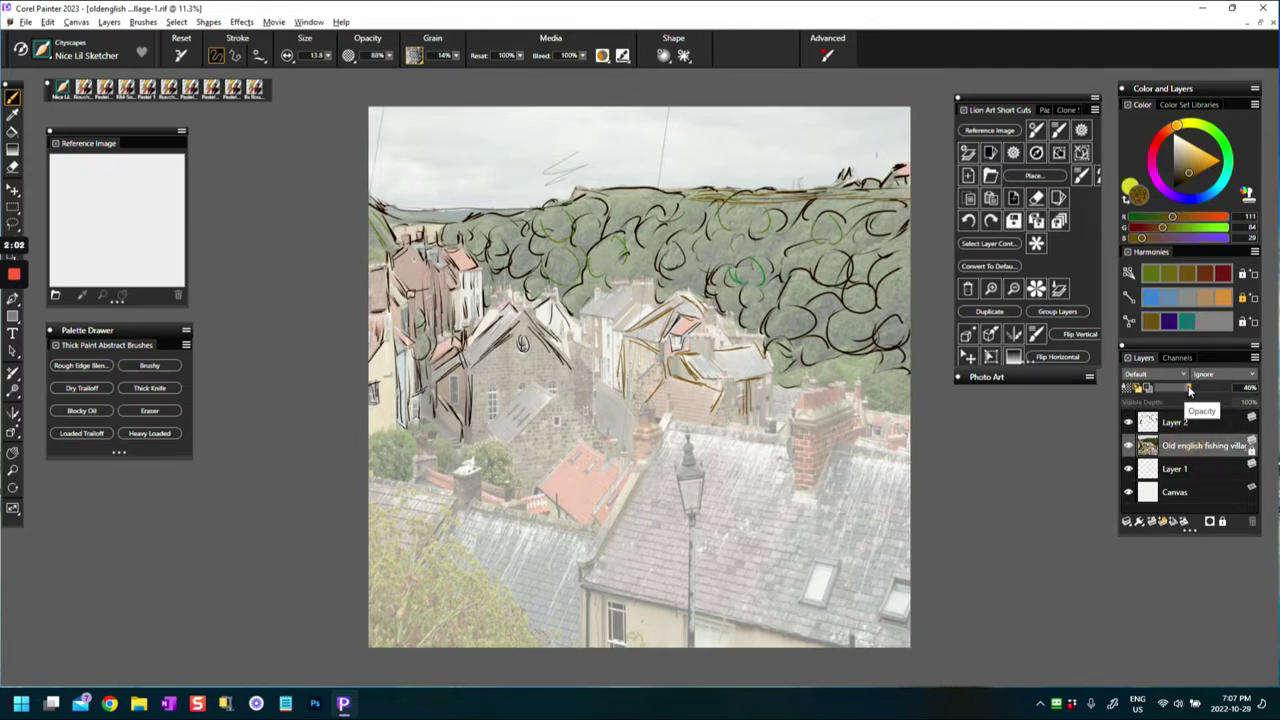
{"action": "left_click_drag", "start_coordinate": [1188, 391], "coordinate": [1170, 390]}
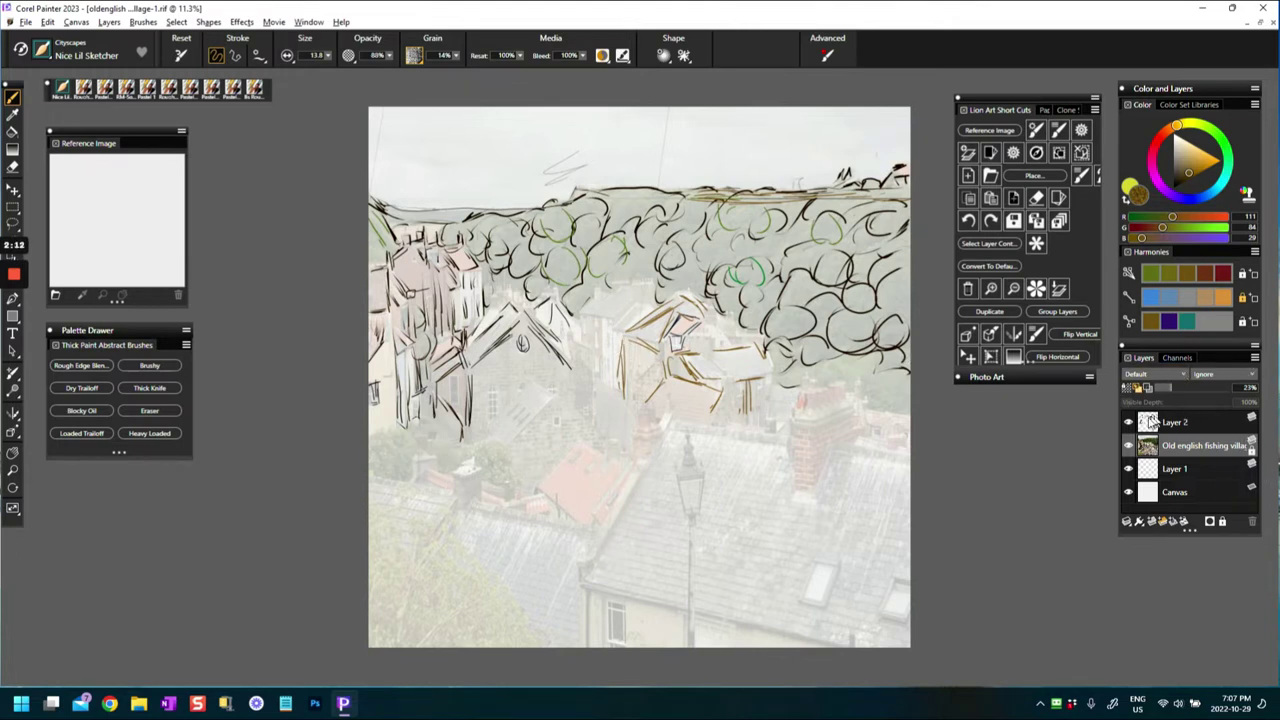
Outline the tall window on the stone house's wall in brown on Layer 2.
{"action": "left_click", "coordinate": [1149, 423]}
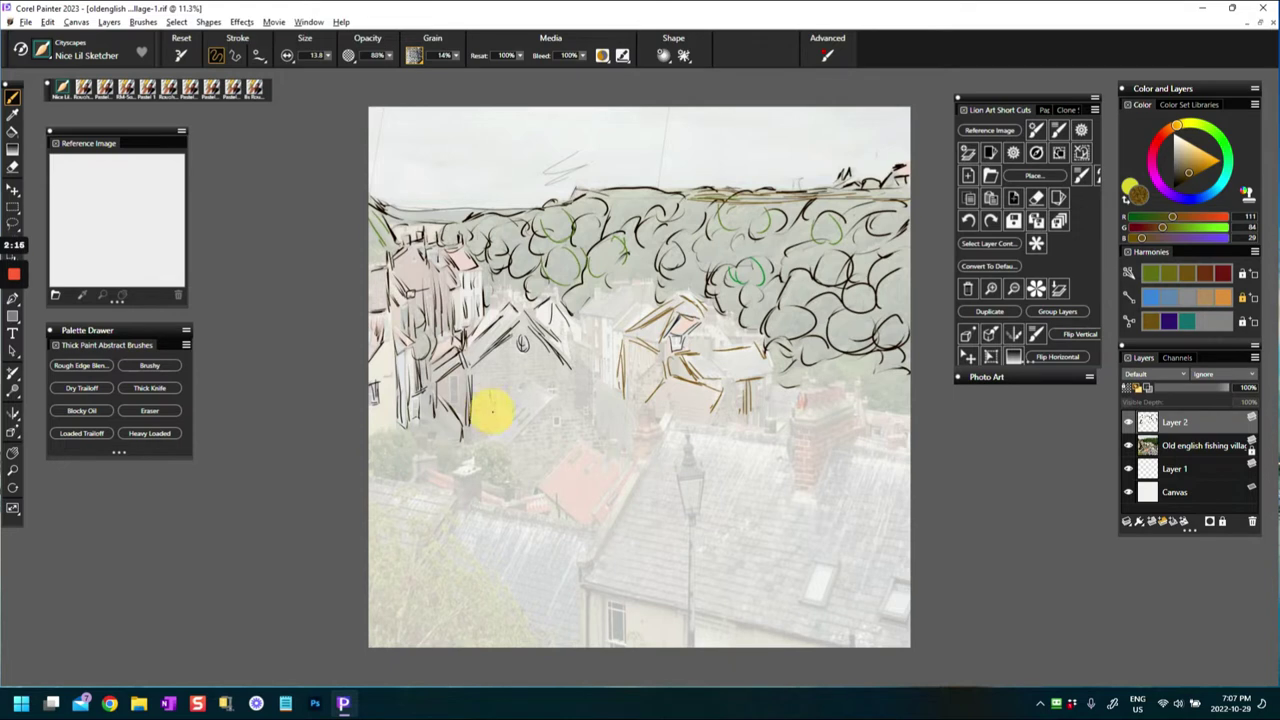
{"action": "mouse_move", "coordinate": [470, 375]}
{"action": "left_mouse_down"}
{"action": "mouse_move", "coordinate": [469, 406]}
{"action": "mouse_move", "coordinate": [490, 411]}
{"action": "mouse_move", "coordinate": [500, 385]}
{"action": "left_mouse_up"}
{"action": "left_click_drag", "start_coordinate": [499, 386], "coordinate": [484, 414]}
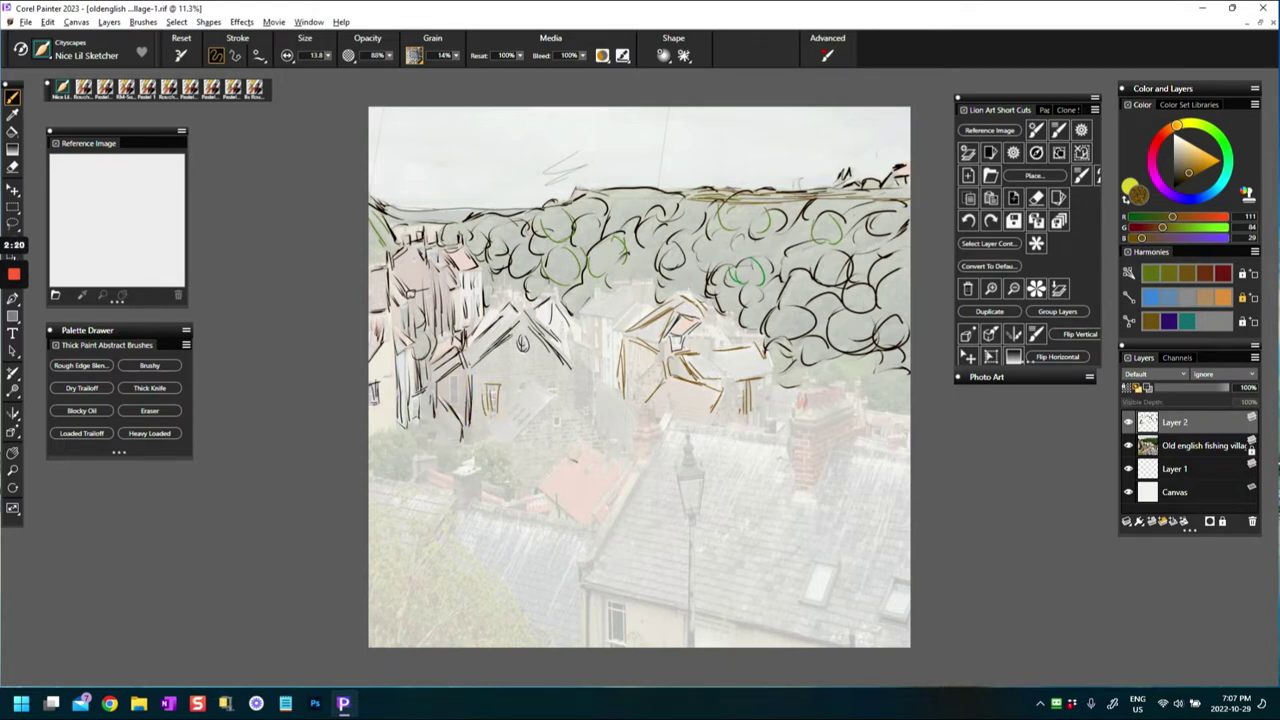
Sketch the slate roof and chimney pots of the row of houses behind the stone house in brown.
{"action": "scroll", "coordinate": [639, 377], "scroll_direction": "up", "scroll_amount": 5}
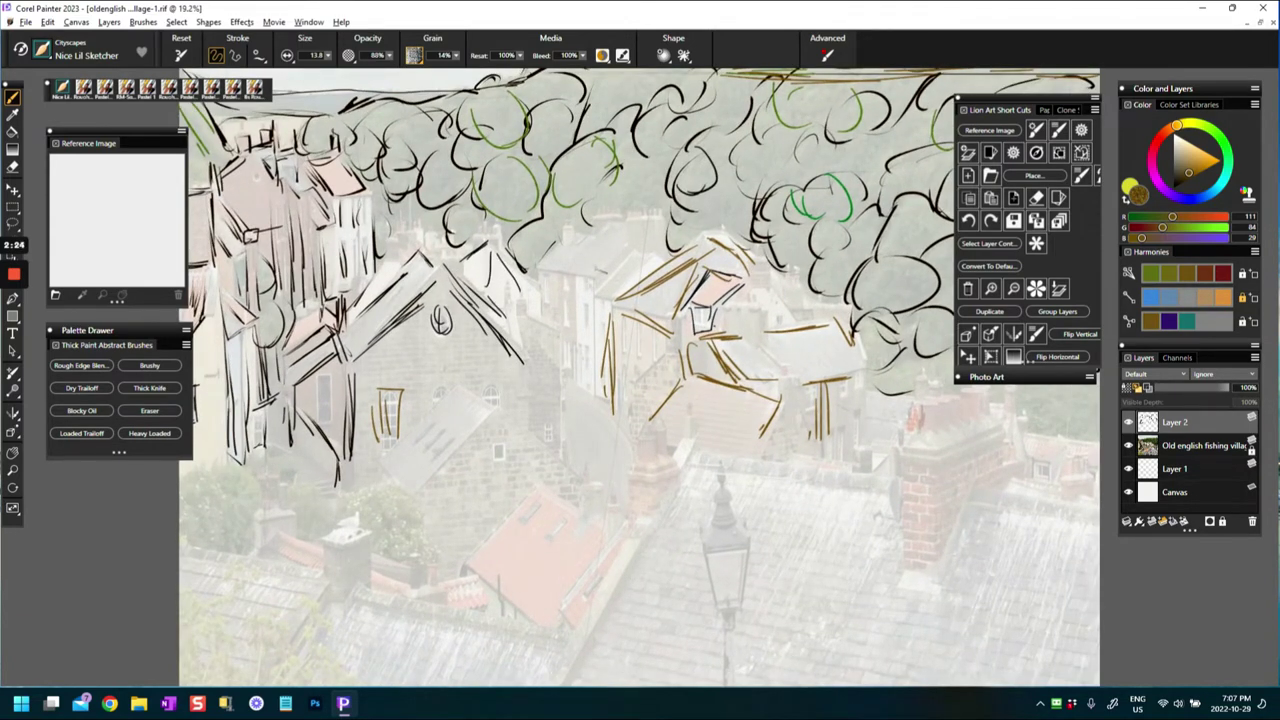
{"action": "mouse_move", "coordinate": [597, 275]}
{"action": "left_mouse_down"}
{"action": "mouse_move", "coordinate": [625, 245]}
{"action": "mouse_move", "coordinate": [600, 274]}
{"action": "left_mouse_up"}
{"action": "mouse_move", "coordinate": [562, 260]}
{"action": "left_mouse_down"}
{"action": "mouse_move", "coordinate": [548, 270]}
{"action": "mouse_move", "coordinate": [594, 284]}
{"action": "left_mouse_up"}
{"action": "mouse_move", "coordinate": [562, 227]}
{"action": "left_mouse_down"}
{"action": "mouse_move", "coordinate": [564, 243]}
{"action": "mouse_move", "coordinate": [590, 224]}
{"action": "mouse_move", "coordinate": [618, 242]}
{"action": "mouse_move", "coordinate": [619, 217]}
{"action": "left_mouse_up"}
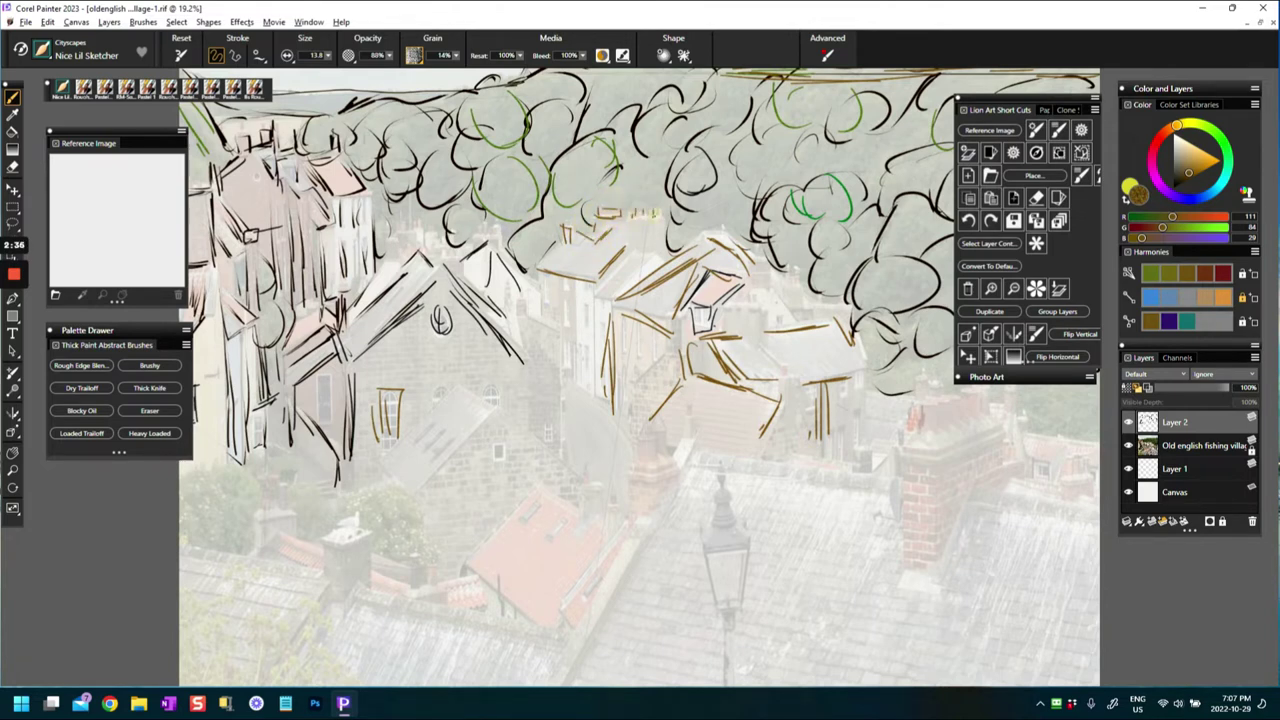
{"action": "left_click_drag", "start_coordinate": [654, 210], "coordinate": [654, 216]}
Draw vertical brown wall lines on the houses behind the stone house and along the stone house's far edge.
{"action": "left_click_drag", "start_coordinate": [576, 304], "coordinate": [578, 372]}
{"action": "left_click_drag", "start_coordinate": [594, 306], "coordinate": [604, 402]}
{"action": "left_click_drag", "start_coordinate": [612, 380], "coordinate": [614, 414]}
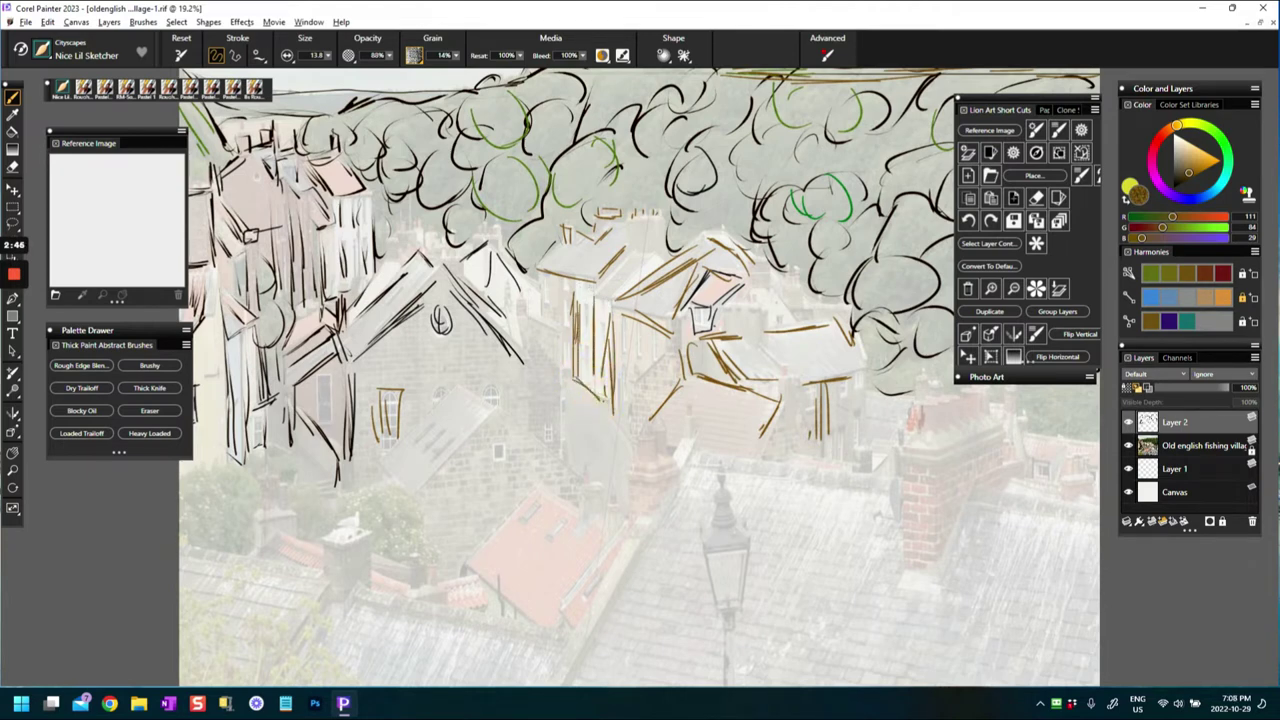
{"action": "left_click_drag", "start_coordinate": [541, 272], "coordinate": [527, 425]}
Outline the stone house's slanted lower roof, and add its wall corner, nearby roof slope and small round details.
{"action": "left_click_drag", "start_coordinate": [385, 455], "coordinate": [452, 400]}
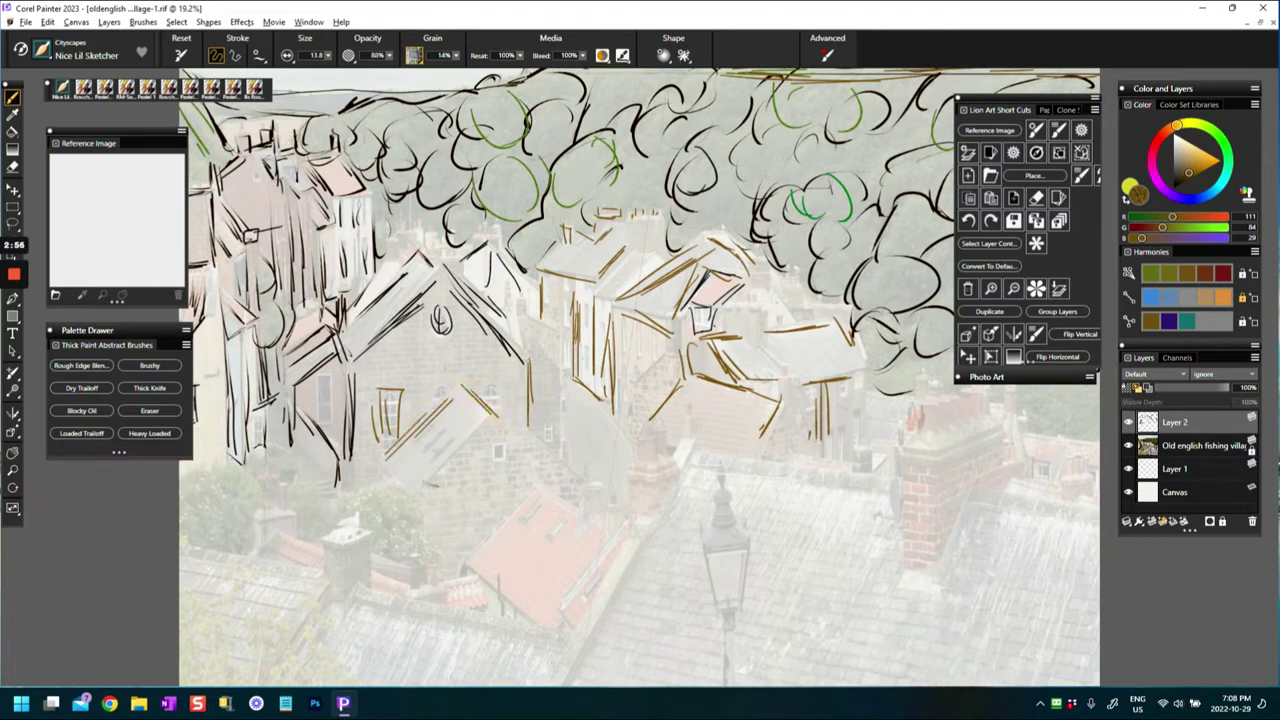
{"action": "left_click_drag", "start_coordinate": [418, 493], "coordinate": [482, 420]}
{"action": "mouse_move", "coordinate": [386, 461]}
{"action": "left_mouse_down"}
{"action": "mouse_move", "coordinate": [416, 496]}
{"action": "mouse_move", "coordinate": [411, 467]}
{"action": "mouse_move", "coordinate": [347, 486]}
{"action": "left_mouse_up"}
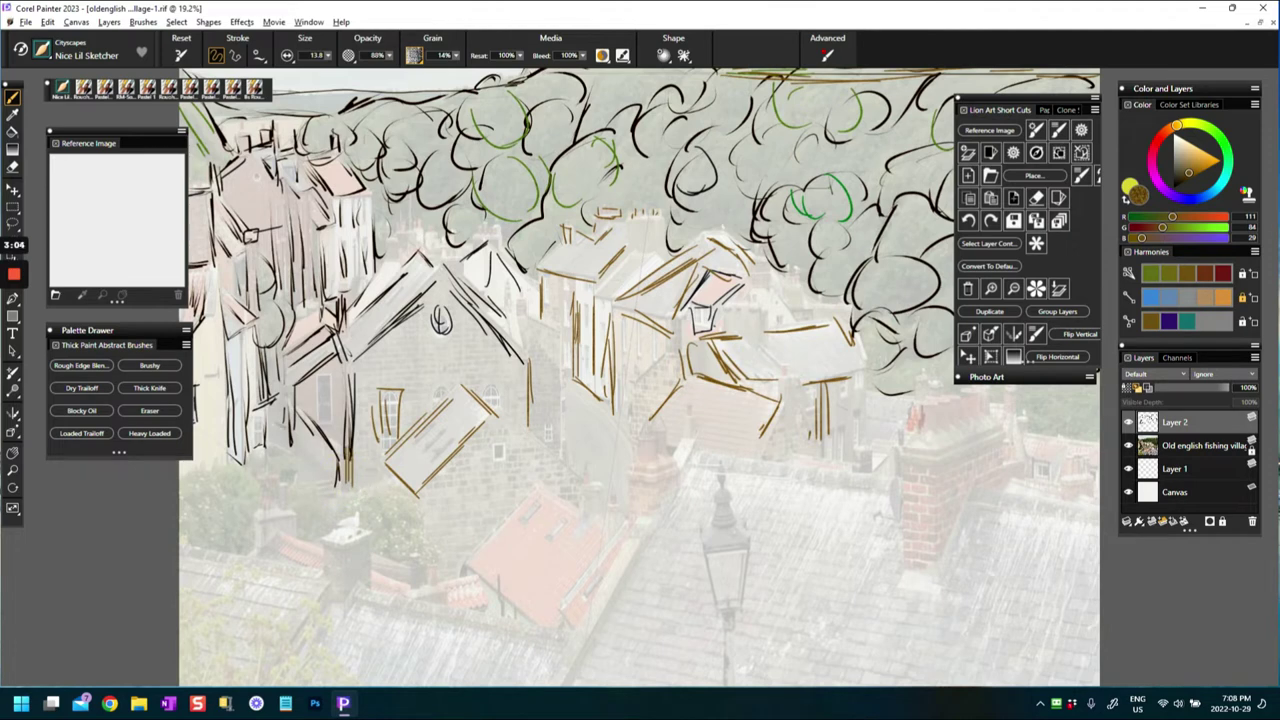
{"action": "left_click_drag", "start_coordinate": [264, 438], "coordinate": [320, 468]}
{"action": "mouse_move", "coordinate": [436, 398]}
{"action": "left_mouse_down"}
{"action": "mouse_move", "coordinate": [439, 383]}
{"action": "mouse_move", "coordinate": [432, 397]}
{"action": "mouse_move", "coordinate": [499, 404]}
{"action": "left_mouse_up"}
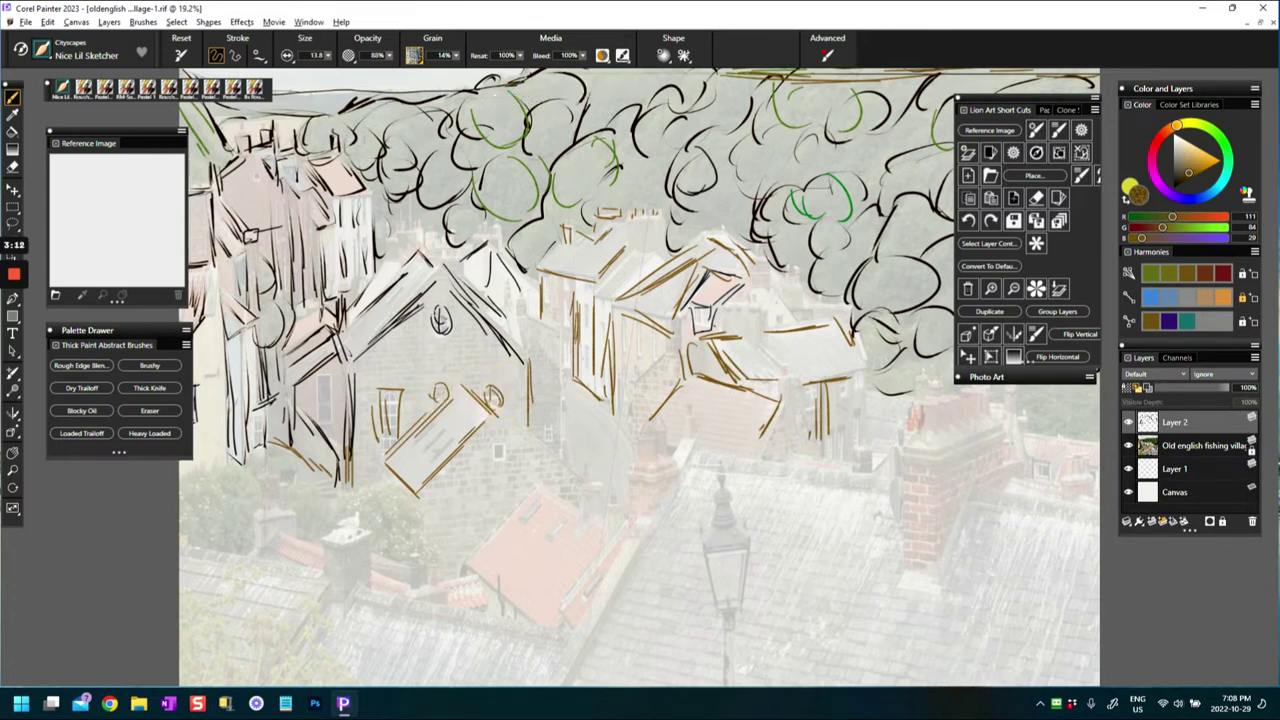
Reinforce the stone house's round window and the sloping side of its gable roof with brown strokes.
{"action": "left_click_drag", "start_coordinate": [438, 309], "coordinate": [438, 333]}
{"action": "mouse_move", "coordinate": [332, 343]}
{"action": "left_mouse_down"}
{"action": "mouse_move", "coordinate": [376, 348]}
{"action": "mouse_move", "coordinate": [431, 303]}
{"action": "mouse_move", "coordinate": [420, 298]}
{"action": "left_mouse_up"}
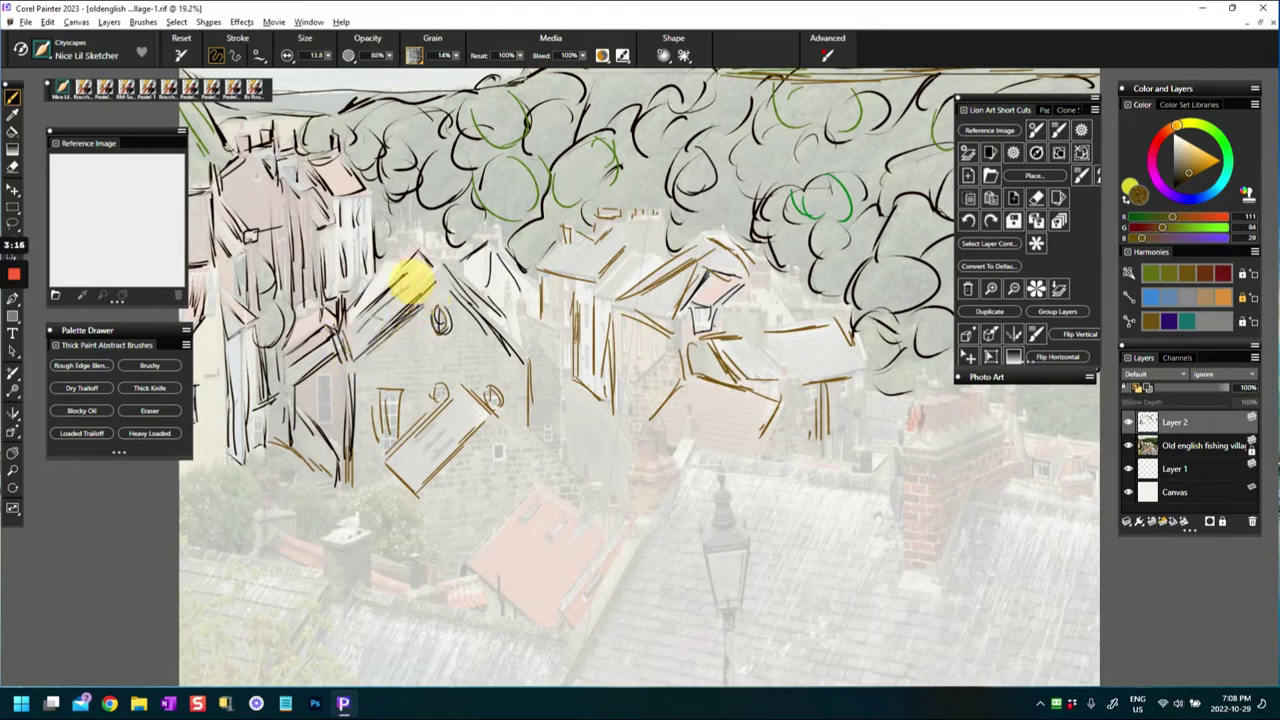
{"action": "left_click_drag", "start_coordinate": [404, 283], "coordinate": [368, 320]}
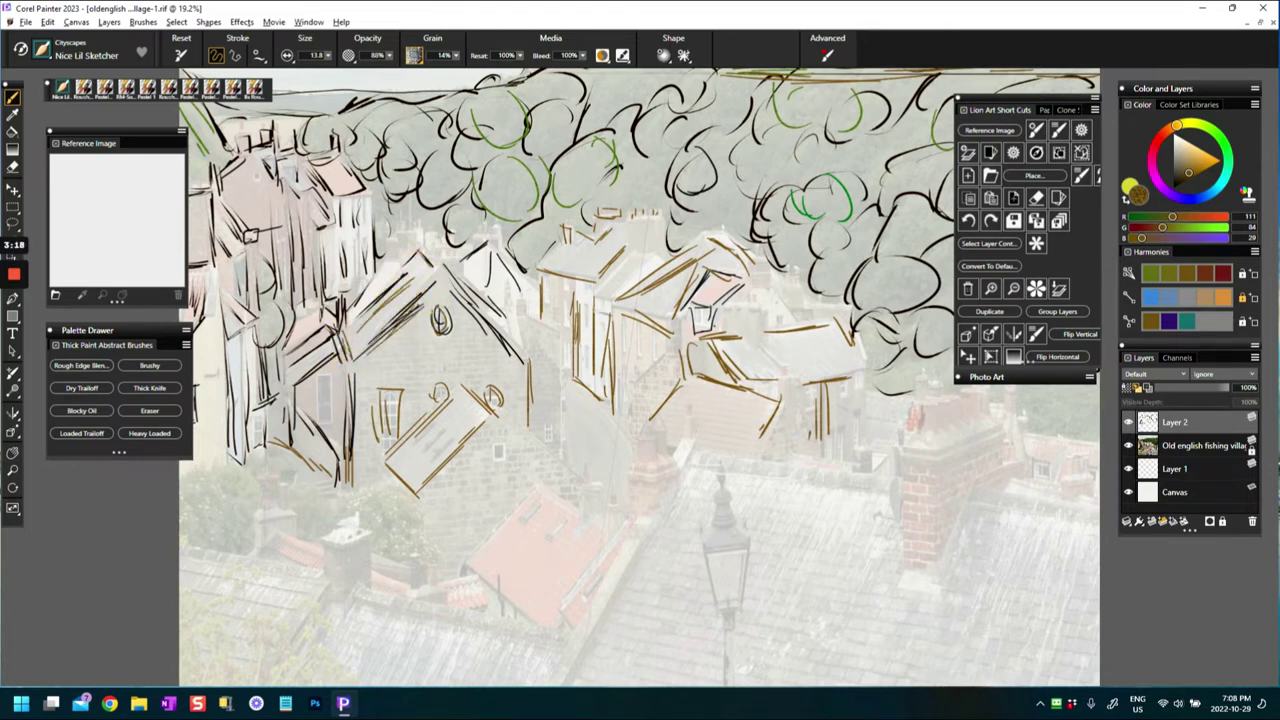
Sketch the chimneys above the stone house and the white gable, with short wall marks beside them.
{"action": "left_click_drag", "start_coordinate": [547, 280], "coordinate": [549, 314]}
{"action": "mouse_move", "coordinate": [502, 237]}
{"action": "left_mouse_down"}
{"action": "mouse_move", "coordinate": [507, 258]}
{"action": "mouse_move", "coordinate": [473, 247]}
{"action": "mouse_move", "coordinate": [482, 231]}
{"action": "mouse_move", "coordinate": [470, 249]}
{"action": "mouse_move", "coordinate": [501, 226]}
{"action": "left_mouse_up"}
{"action": "left_click_drag", "start_coordinate": [481, 236], "coordinate": [502, 238]}
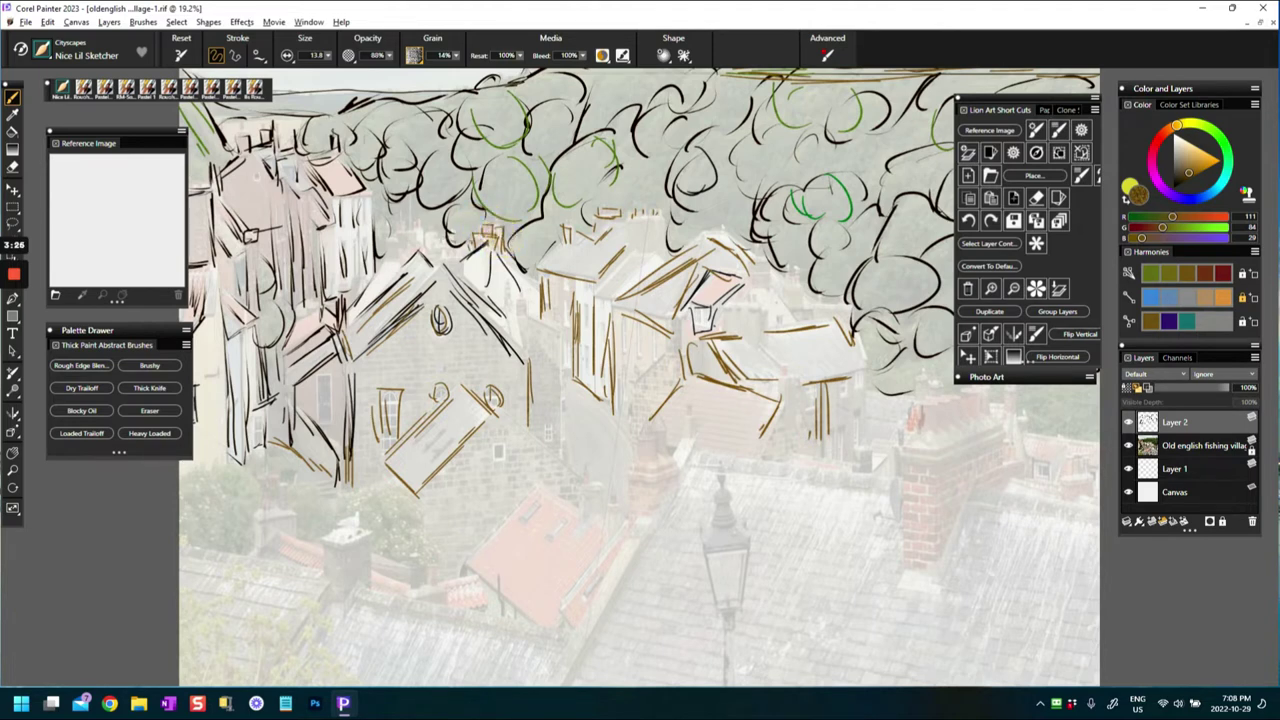
{"action": "mouse_move", "coordinate": [411, 228]}
{"action": "left_mouse_down"}
{"action": "mouse_move", "coordinate": [410, 208]}
{"action": "mouse_move", "coordinate": [419, 240]}
{"action": "left_mouse_up"}
Add diagonal brown lines to the central house's roof and the wall below the dormer.
{"action": "left_click_drag", "start_coordinate": [688, 332], "coordinate": [655, 370]}
{"action": "left_click_drag", "start_coordinate": [698, 322], "coordinate": [668, 352]}
{"action": "left_click_drag", "start_coordinate": [655, 300], "coordinate": [625, 318]}
{"action": "left_click_drag", "start_coordinate": [700, 296], "coordinate": [665, 320]}
{"action": "left_click_drag", "start_coordinate": [716, 274], "coordinate": [678, 306]}
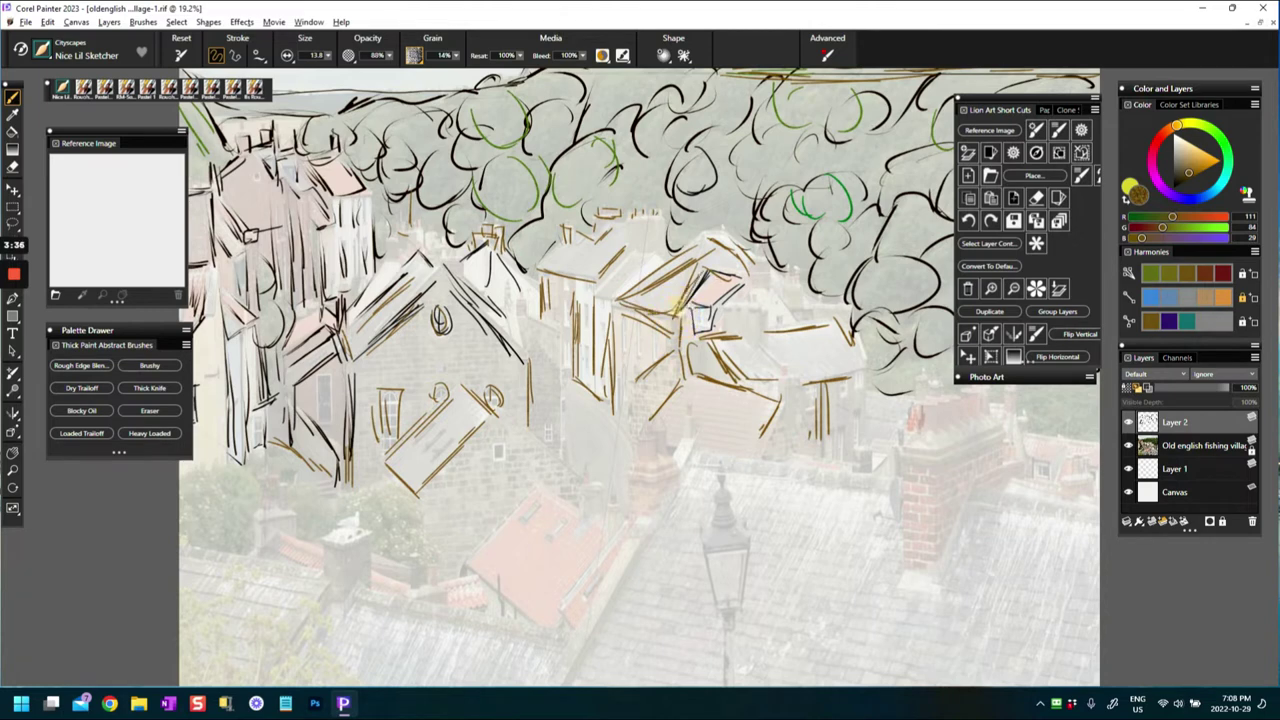
Hatch the slate roof of the rear houses and sketch the walls and sloping edge beside the stone house.
{"action": "left_click_drag", "start_coordinate": [618, 254], "coordinate": [600, 296]}
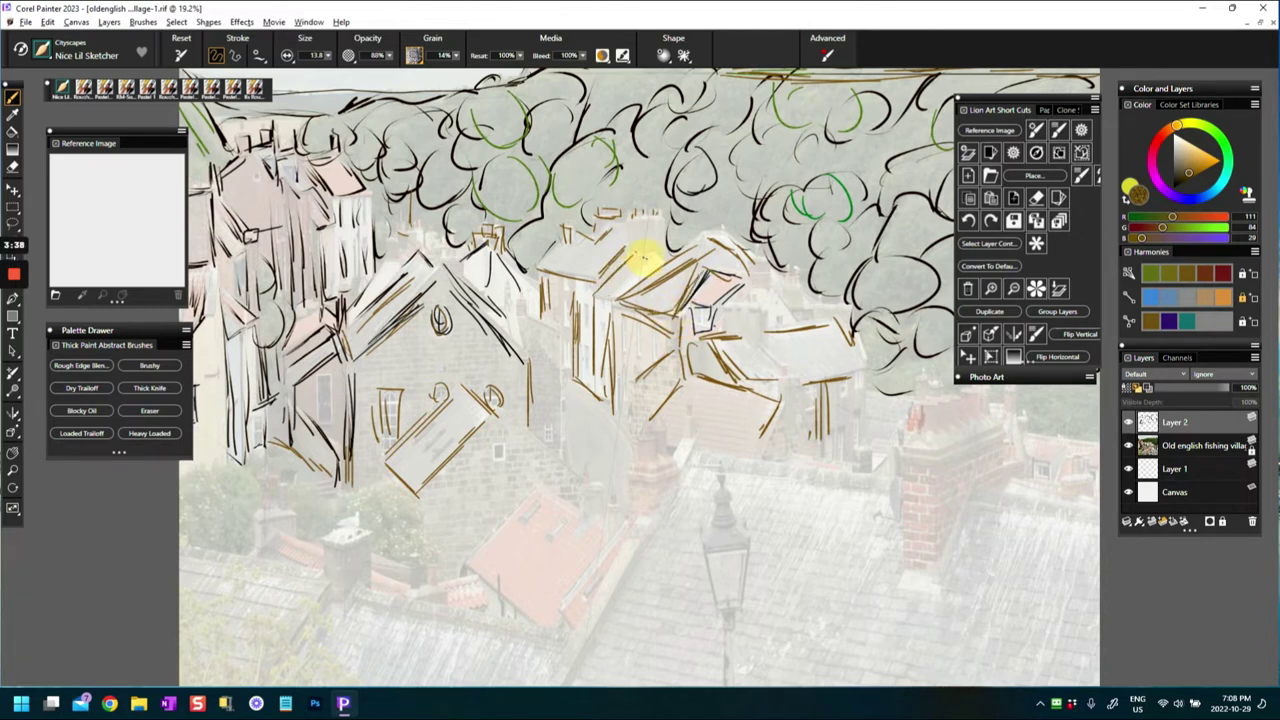
{"action": "mouse_move", "coordinate": [645, 257]}
{"action": "left_mouse_down"}
{"action": "mouse_move", "coordinate": [615, 300]}
{"action": "mouse_move", "coordinate": [656, 265]}
{"action": "mouse_move", "coordinate": [597, 296]}
{"action": "mouse_move", "coordinate": [571, 332]}
{"action": "mouse_move", "coordinate": [551, 332]}
{"action": "mouse_move", "coordinate": [567, 334]}
{"action": "mouse_move", "coordinate": [546, 318]}
{"action": "mouse_move", "coordinate": [544, 293]}
{"action": "mouse_move", "coordinate": [568, 330]}
{"action": "mouse_move", "coordinate": [517, 340]}
{"action": "left_mouse_up"}
{"action": "mouse_move", "coordinate": [518, 296]}
{"action": "left_mouse_down"}
{"action": "mouse_move", "coordinate": [557, 358]}
{"action": "mouse_move", "coordinate": [561, 458]}
{"action": "left_mouse_up"}
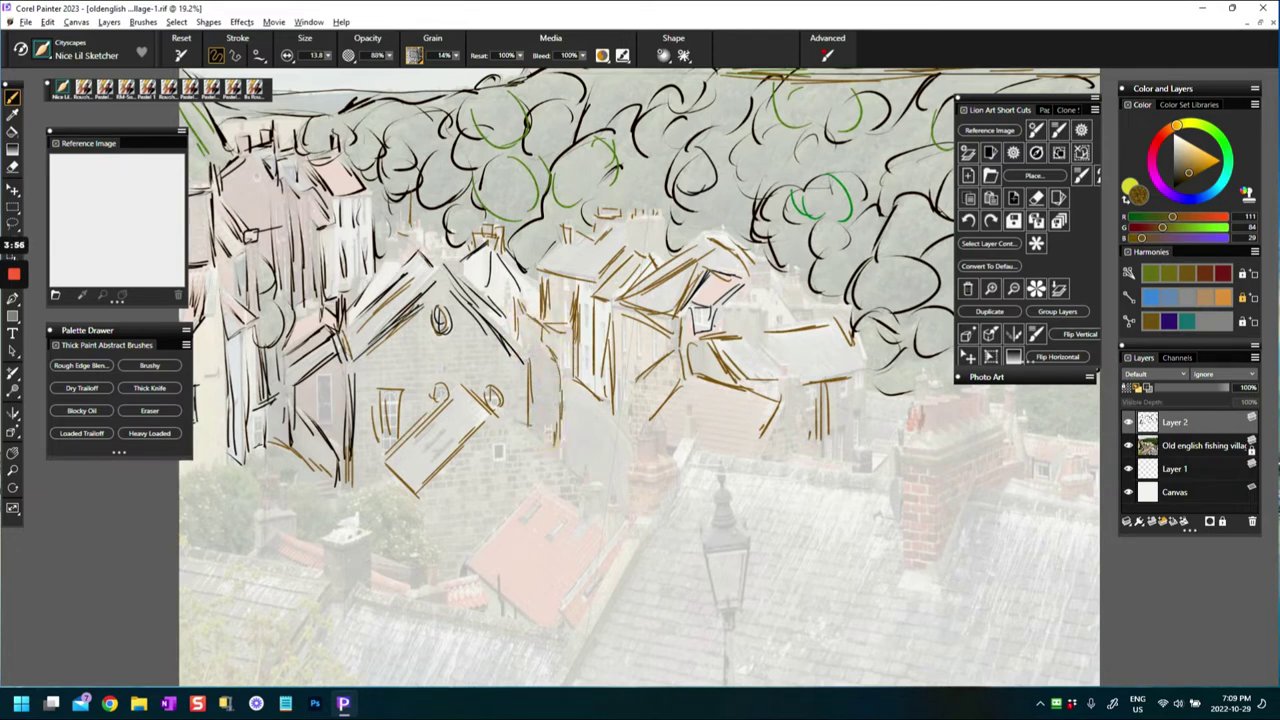
{"action": "left_click_drag", "start_coordinate": [507, 410], "coordinate": [550, 440]}
Hide the village photo layer to check the sketch alone, show it again and select that layer.
{"action": "left_click", "coordinate": [1128, 447]}
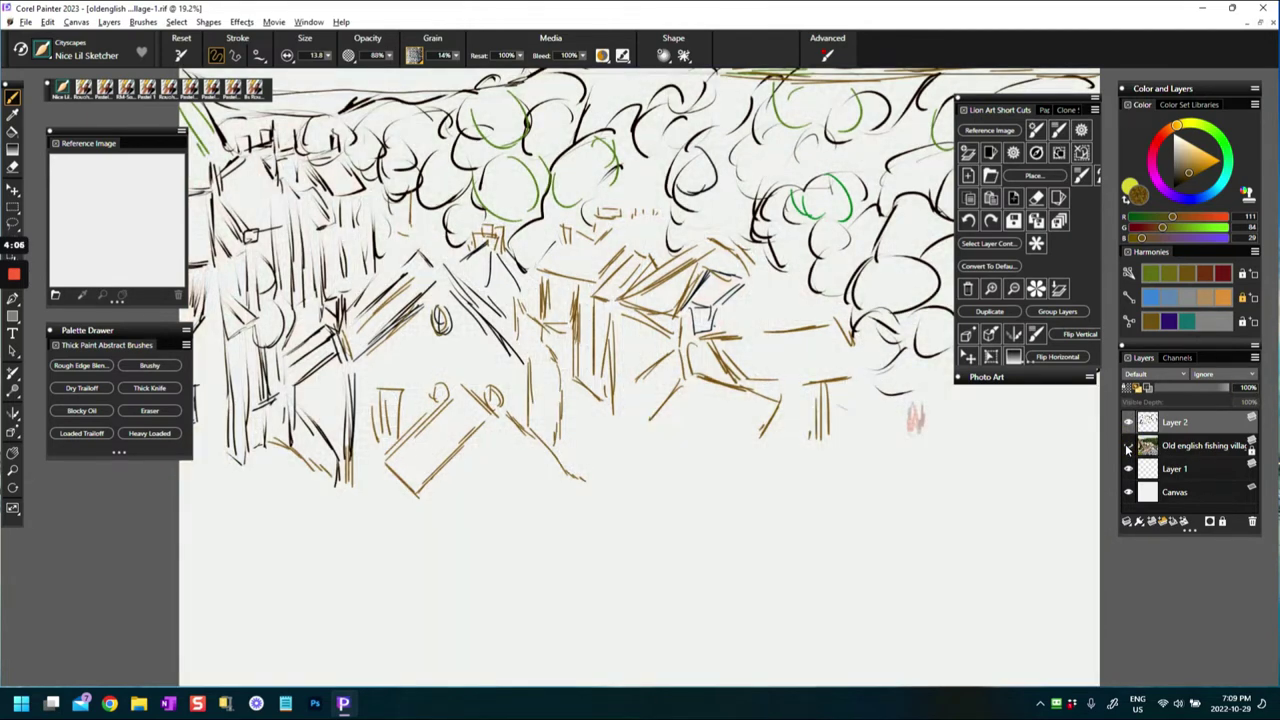
{"action": "left_click", "coordinate": [1128, 447]}
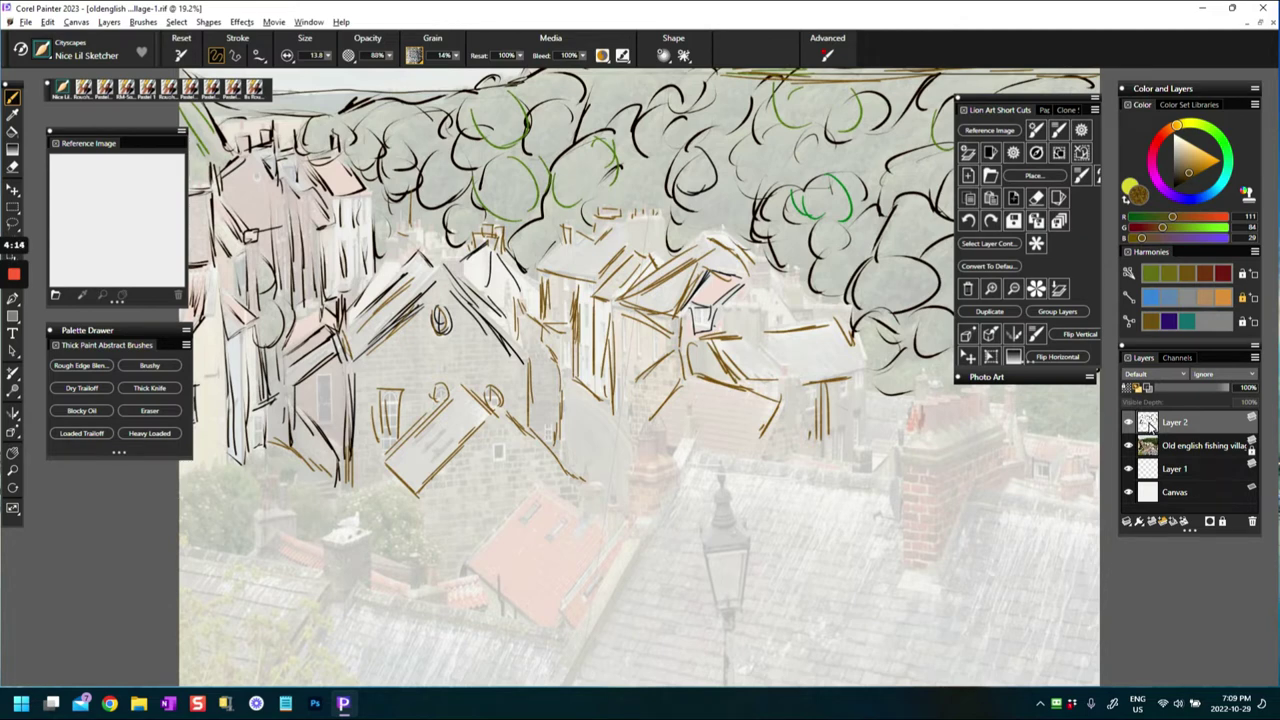
{"action": "left_click", "coordinate": [1155, 447]}
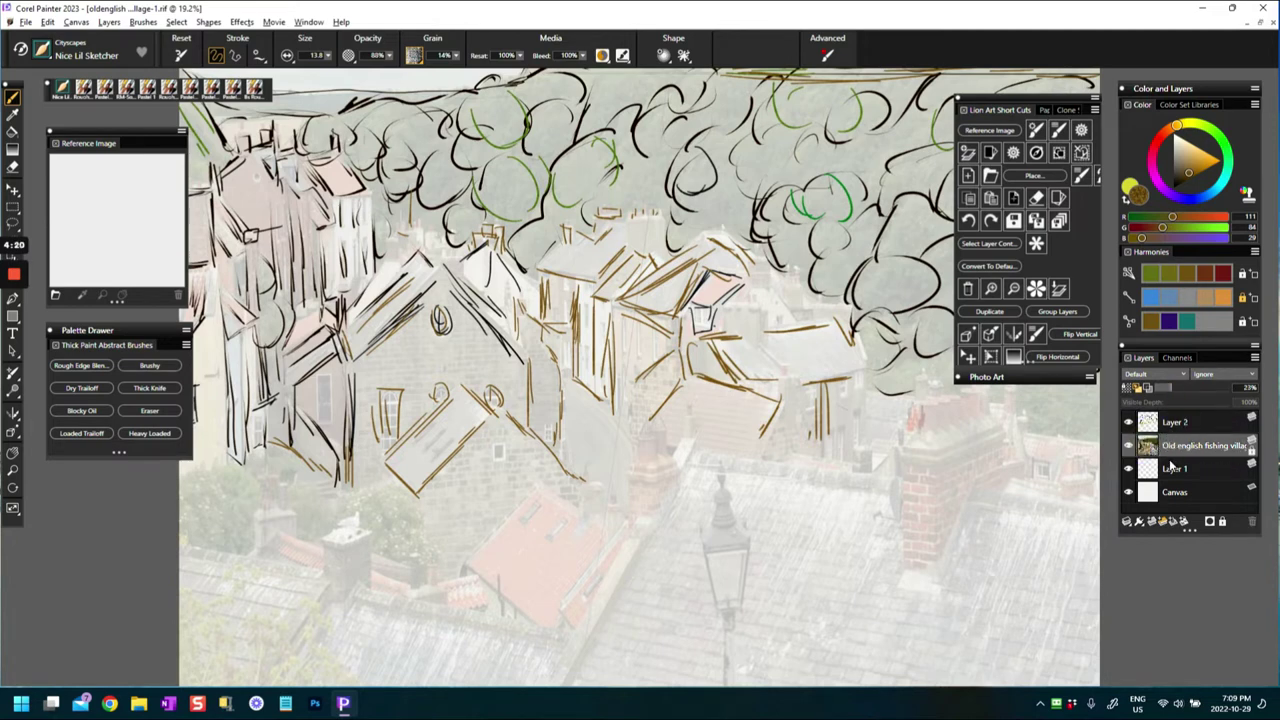
Set the village photo layer's opacity to 25% and select Layer 2 for drawing.
{"action": "left_click_drag", "start_coordinate": [1173, 388], "coordinate": [1180, 393]}
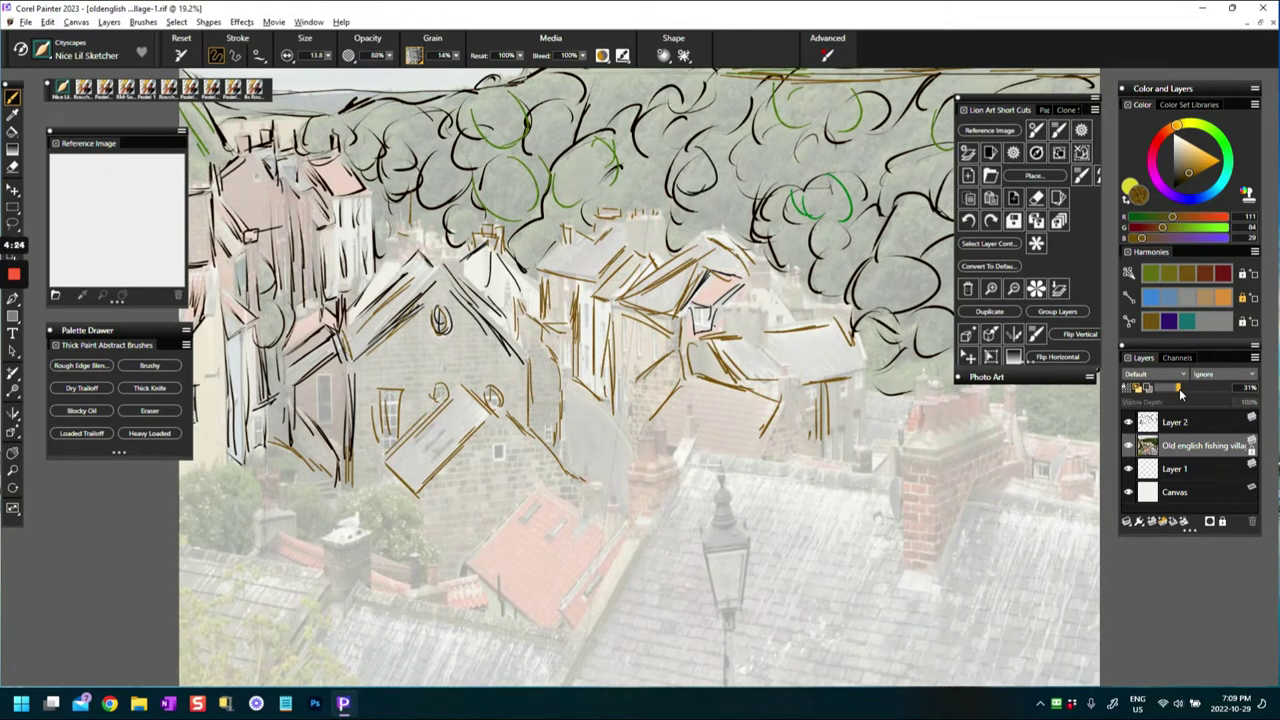
{"action": "left_click", "coordinate": [1180, 393]}
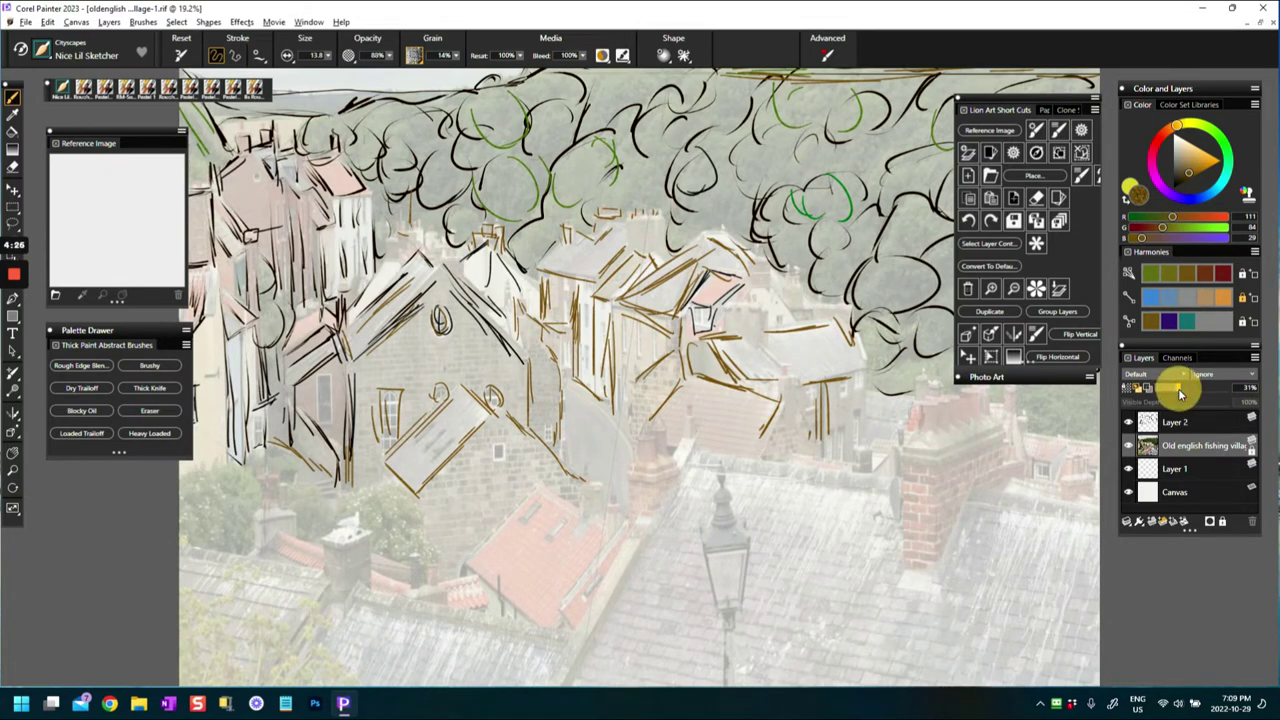
{"action": "left_click_drag", "start_coordinate": [1180, 393], "coordinate": [1163, 397]}
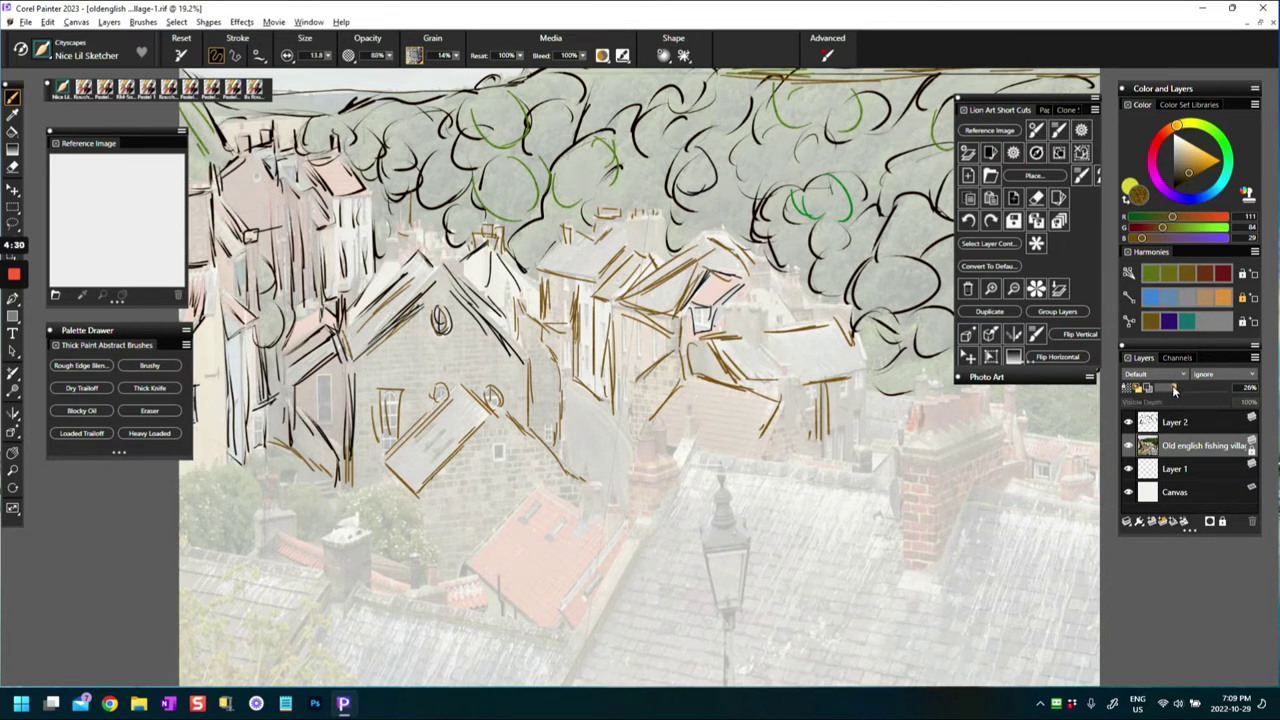
{"action": "left_click_drag", "start_coordinate": [1166, 386], "coordinate": [1166, 386]}
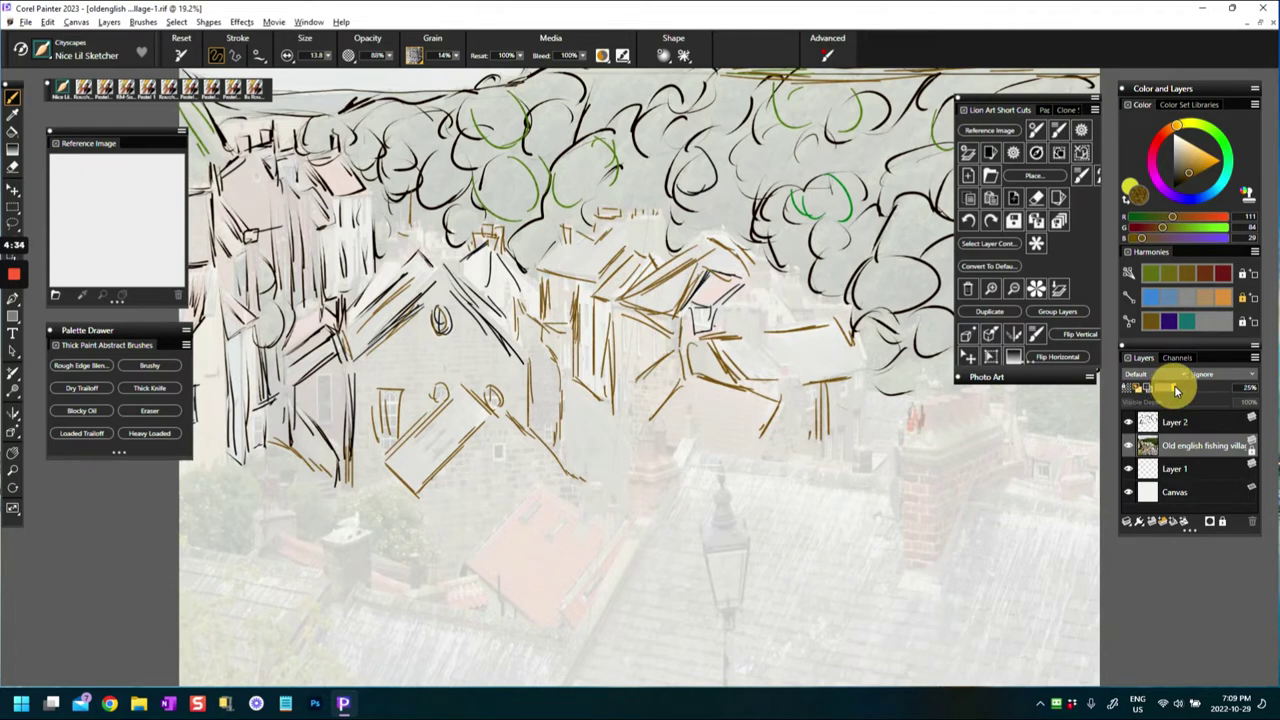
{"action": "left_click_drag", "start_coordinate": [1174, 385], "coordinate": [1174, 386]}
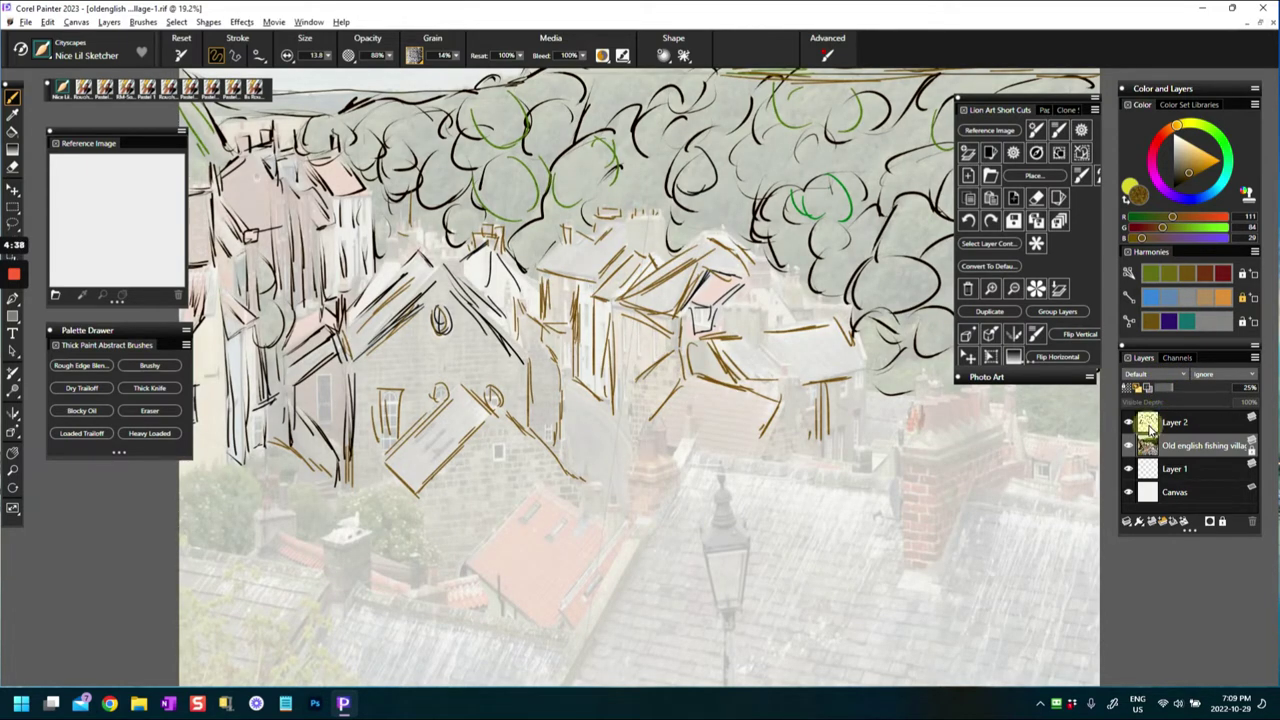
{"action": "left_click", "coordinate": [1150, 428]}
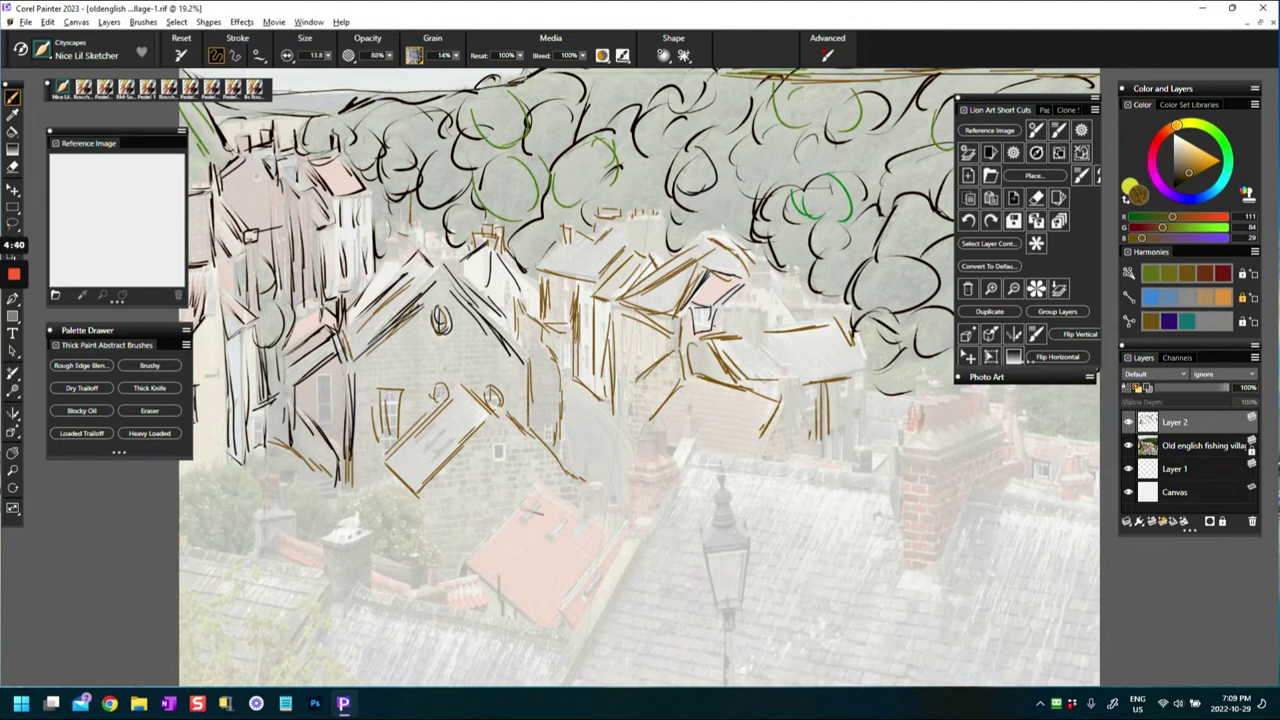
Sketch the red roof's upper-left edge, then reset the brush and give it size 12.5 and media Reset 100%.
{"action": "left_click_drag", "start_coordinate": [530, 493], "coordinate": [465, 562]}
{"action": "left_click", "coordinate": [184, 54]}
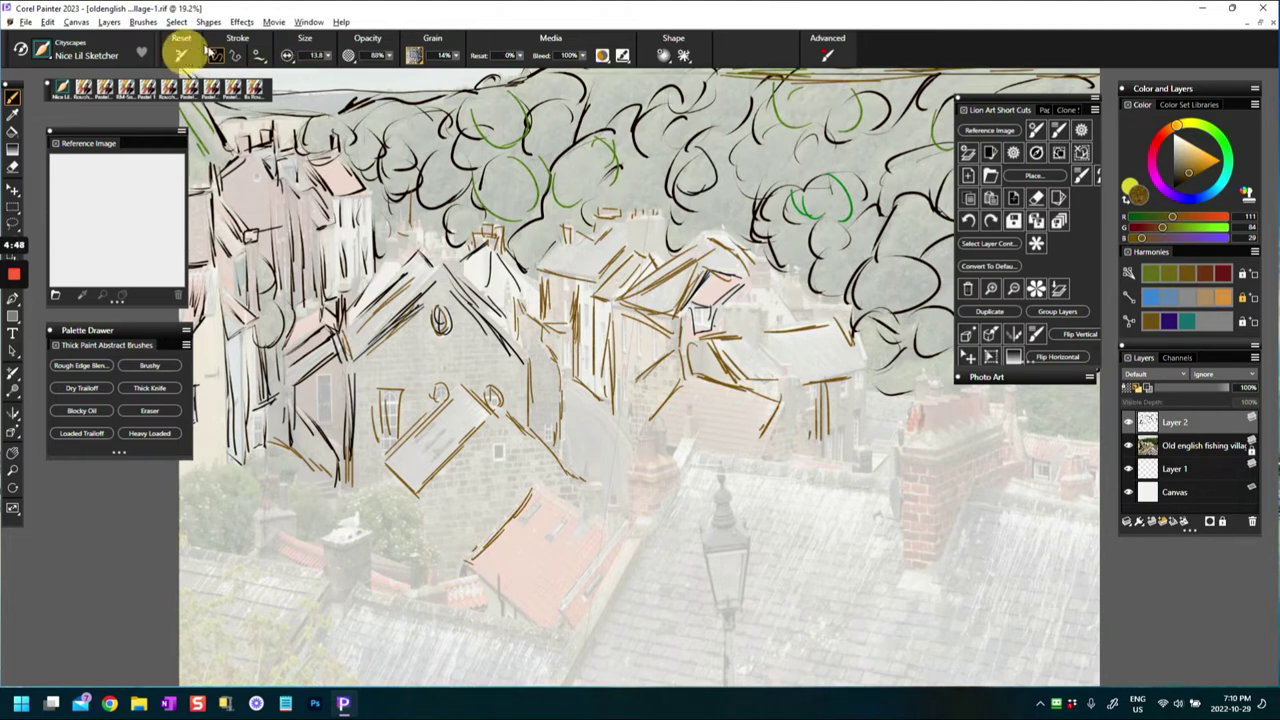
{"action": "left_click", "coordinate": [328, 56]}
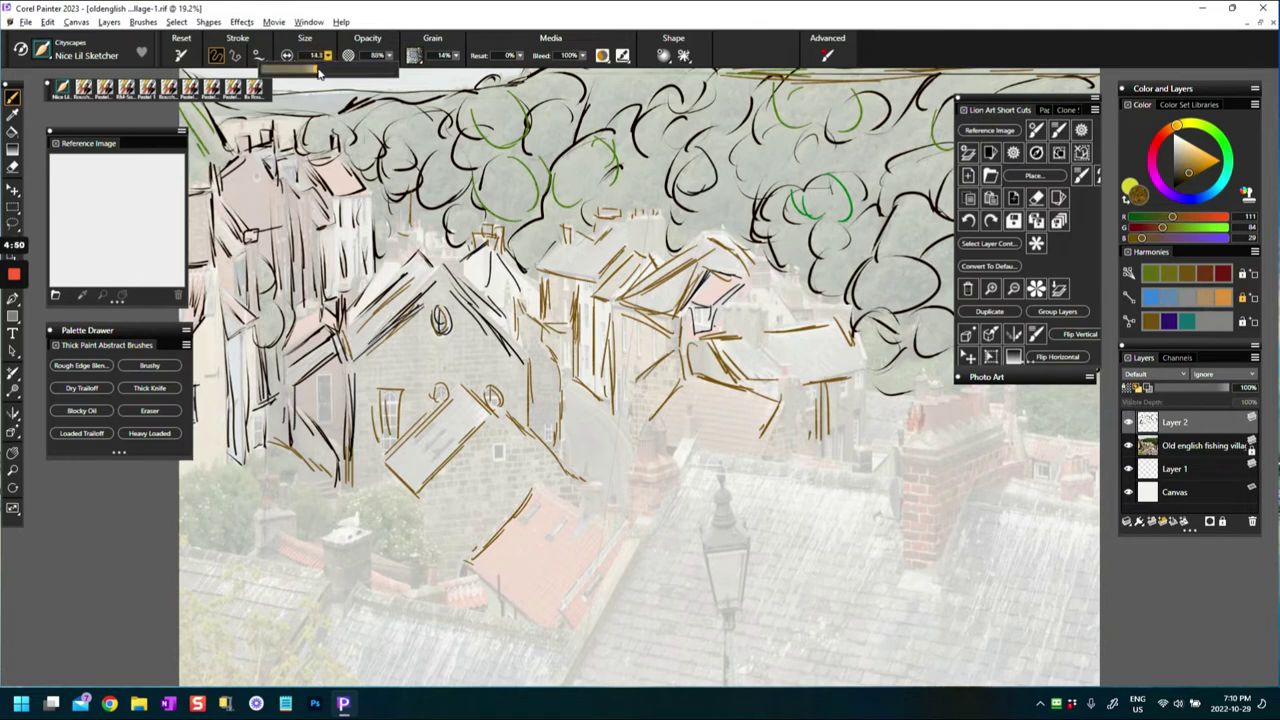
{"action": "left_click_drag", "start_coordinate": [316, 71], "coordinate": [311, 71]}
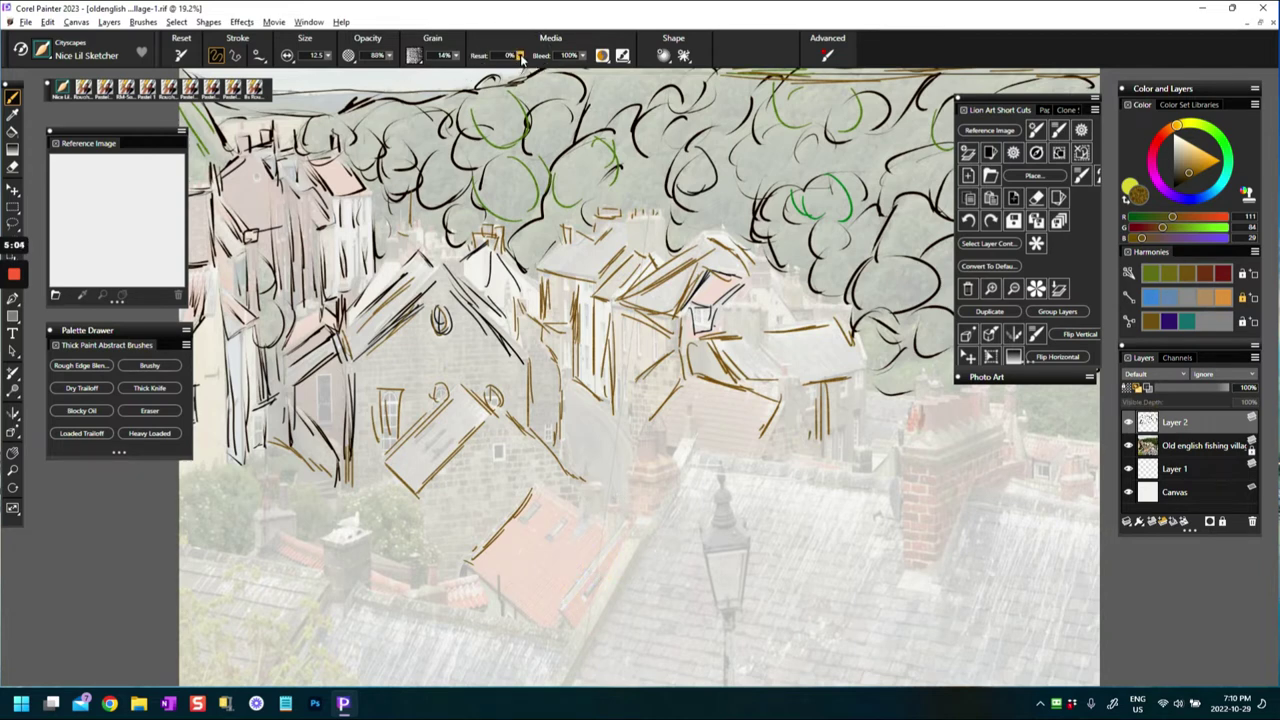
{"action": "left_click_drag", "start_coordinate": [519, 55], "coordinate": [606, 63]}
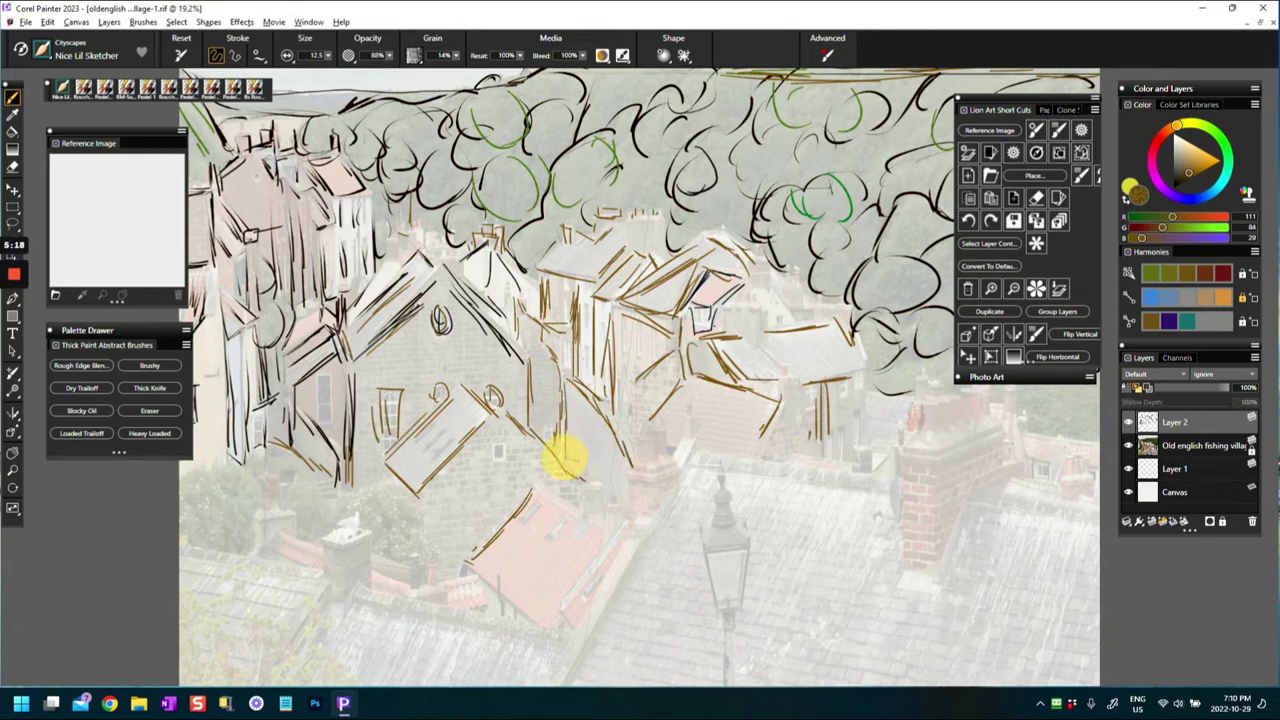
Sketch a small curl at the lower end of the stone house's sloping edge and outline all sides of the red roof in brown.
{"action": "key", "text": "ctrl+z"}
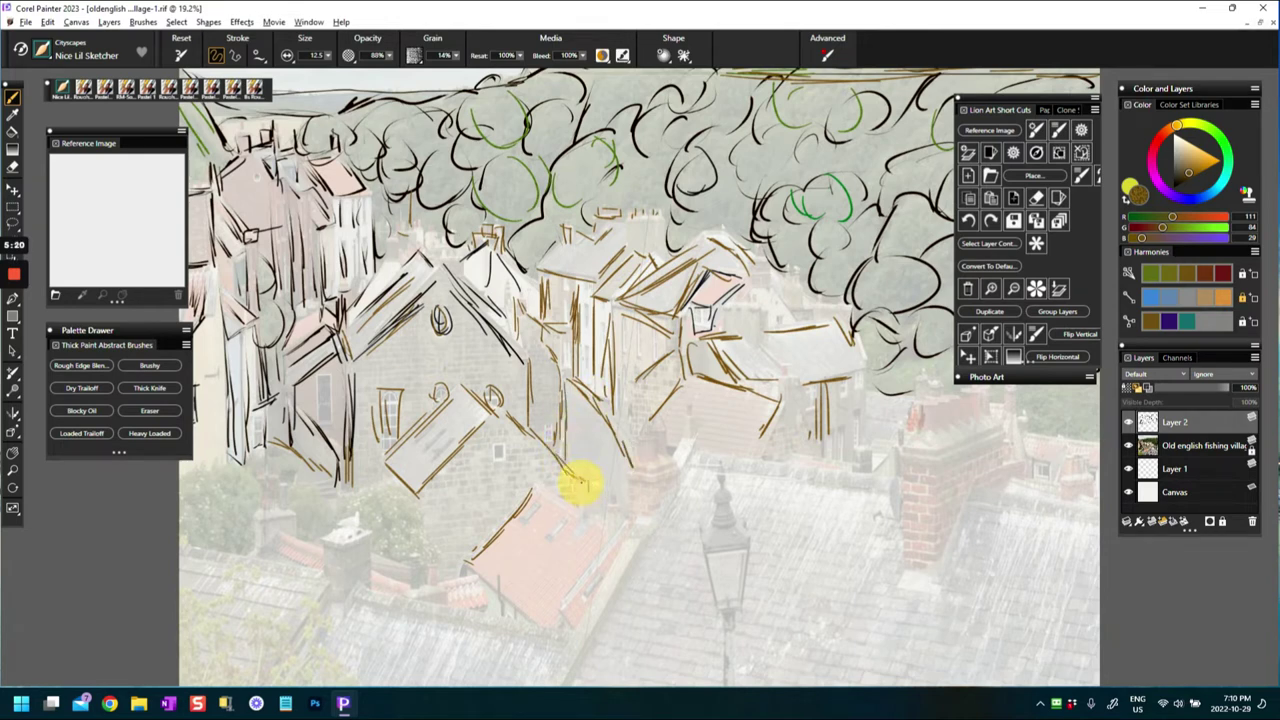
{"action": "mouse_move", "coordinate": [577, 480]}
{"action": "left_mouse_down"}
{"action": "mouse_move", "coordinate": [503, 530]}
{"action": "mouse_move", "coordinate": [523, 512]}
{"action": "mouse_move", "coordinate": [490, 544]}
{"action": "left_mouse_up"}
{"action": "left_click_drag", "start_coordinate": [532, 496], "coordinate": [467, 562]}
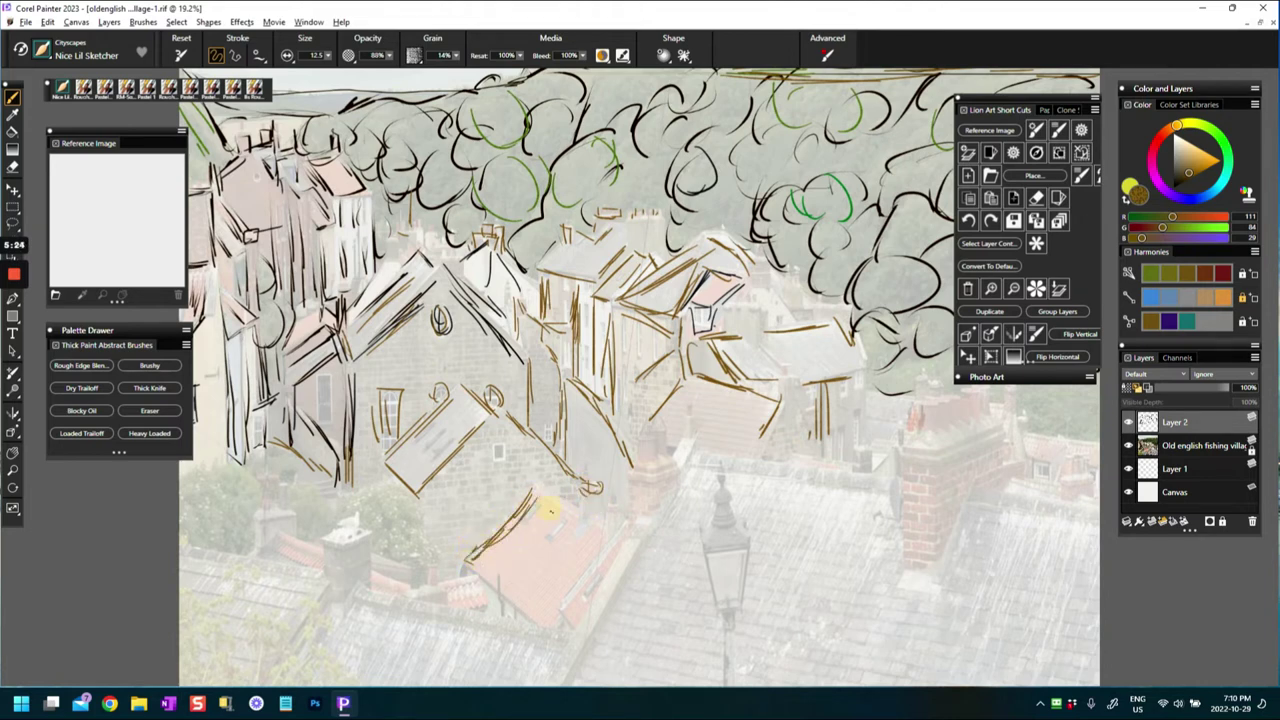
{"action": "mouse_move", "coordinate": [536, 494]}
{"action": "left_mouse_down"}
{"action": "mouse_move", "coordinate": [611, 540]}
{"action": "mouse_move", "coordinate": [577, 578]}
{"action": "mouse_move", "coordinate": [609, 543]}
{"action": "mouse_move", "coordinate": [559, 588]}
{"action": "mouse_move", "coordinate": [510, 606]}
{"action": "mouse_move", "coordinate": [547, 626]}
{"action": "left_mouse_up"}
{"action": "left_click_drag", "start_coordinate": [588, 582], "coordinate": [548, 625]}
{"action": "left_click_drag", "start_coordinate": [586, 592], "coordinate": [552, 623]}
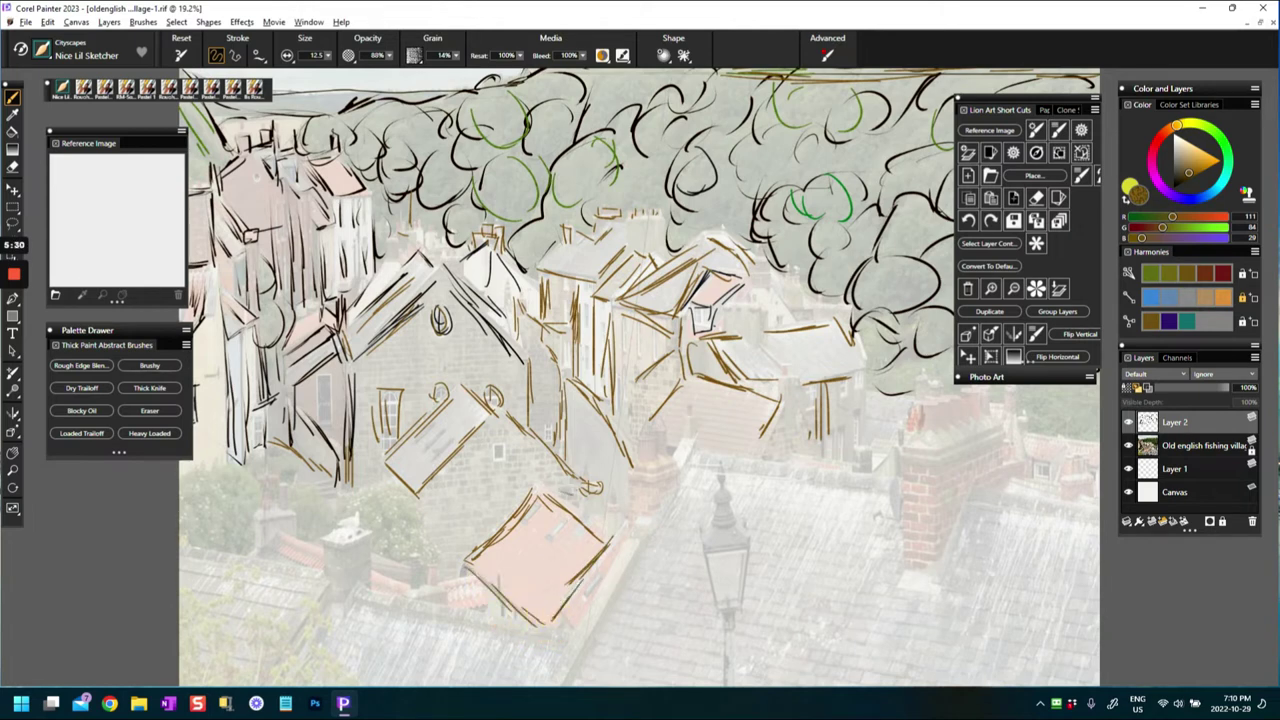
Outline the three round bushes below the houses in brown, with short marks along the house walls above them.
{"action": "left_click_drag", "start_coordinate": [419, 497], "coordinate": [437, 544]}
{"action": "mouse_move", "coordinate": [353, 506]}
{"action": "left_mouse_down"}
{"action": "mouse_move", "coordinate": [419, 500]}
{"action": "mouse_move", "coordinate": [428, 551]}
{"action": "mouse_move", "coordinate": [416, 566]}
{"action": "mouse_move", "coordinate": [381, 551]}
{"action": "mouse_move", "coordinate": [426, 566]}
{"action": "mouse_move", "coordinate": [426, 541]}
{"action": "mouse_move", "coordinate": [425, 559]}
{"action": "mouse_move", "coordinate": [292, 498]}
{"action": "mouse_move", "coordinate": [298, 484]}
{"action": "mouse_move", "coordinate": [340, 509]}
{"action": "mouse_move", "coordinate": [344, 530]}
{"action": "mouse_move", "coordinate": [294, 520]}
{"action": "left_mouse_up"}
{"action": "mouse_move", "coordinate": [186, 491]}
{"action": "left_mouse_down"}
{"action": "mouse_move", "coordinate": [213, 461]}
{"action": "mouse_move", "coordinate": [262, 498]}
{"action": "left_mouse_up"}
{"action": "mouse_move", "coordinate": [186, 490]}
{"action": "left_mouse_down"}
{"action": "mouse_move", "coordinate": [214, 556]}
{"action": "mouse_move", "coordinate": [229, 552]}
{"action": "left_mouse_up"}
{"action": "left_click_drag", "start_coordinate": [263, 447], "coordinate": [282, 474]}
{"action": "mouse_move", "coordinate": [246, 466]}
{"action": "left_mouse_down"}
{"action": "mouse_move", "coordinate": [263, 485]}
{"action": "mouse_move", "coordinate": [289, 477]}
{"action": "left_mouse_up"}
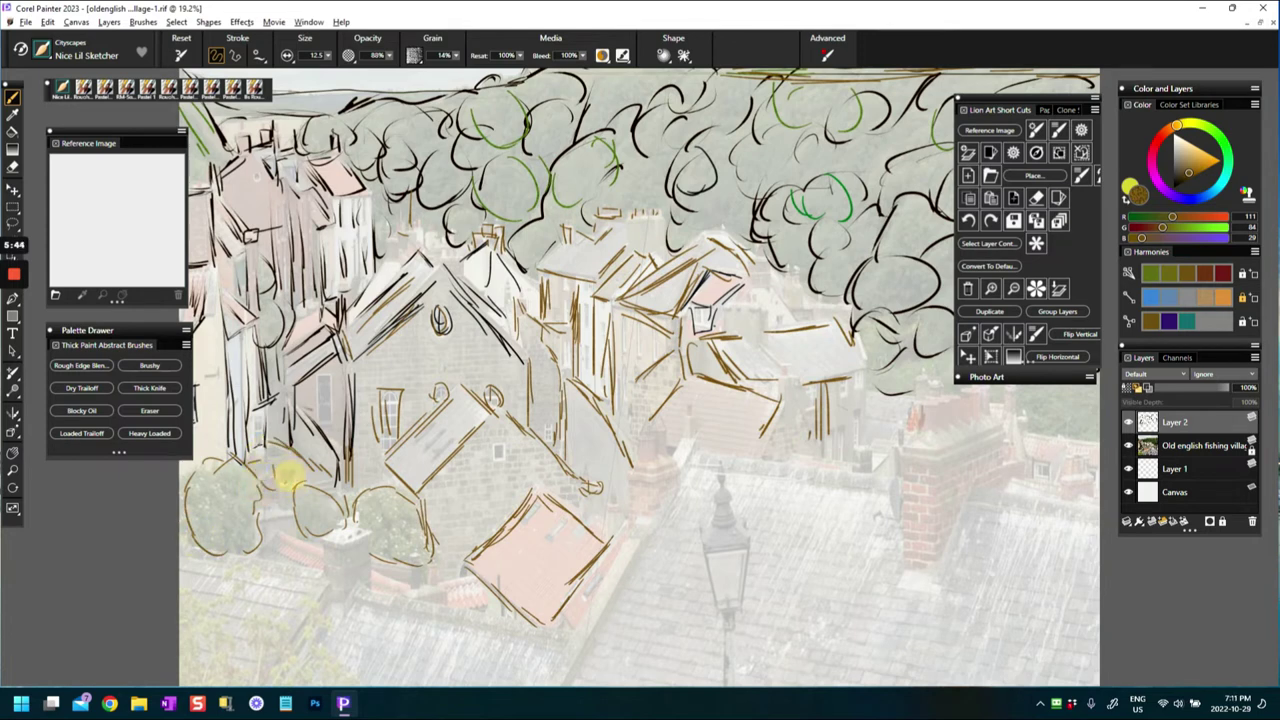
{"action": "left_click_drag", "start_coordinate": [261, 428], "coordinate": [254, 461]}
{"action": "left_click_drag", "start_coordinate": [271, 409], "coordinate": [257, 451]}
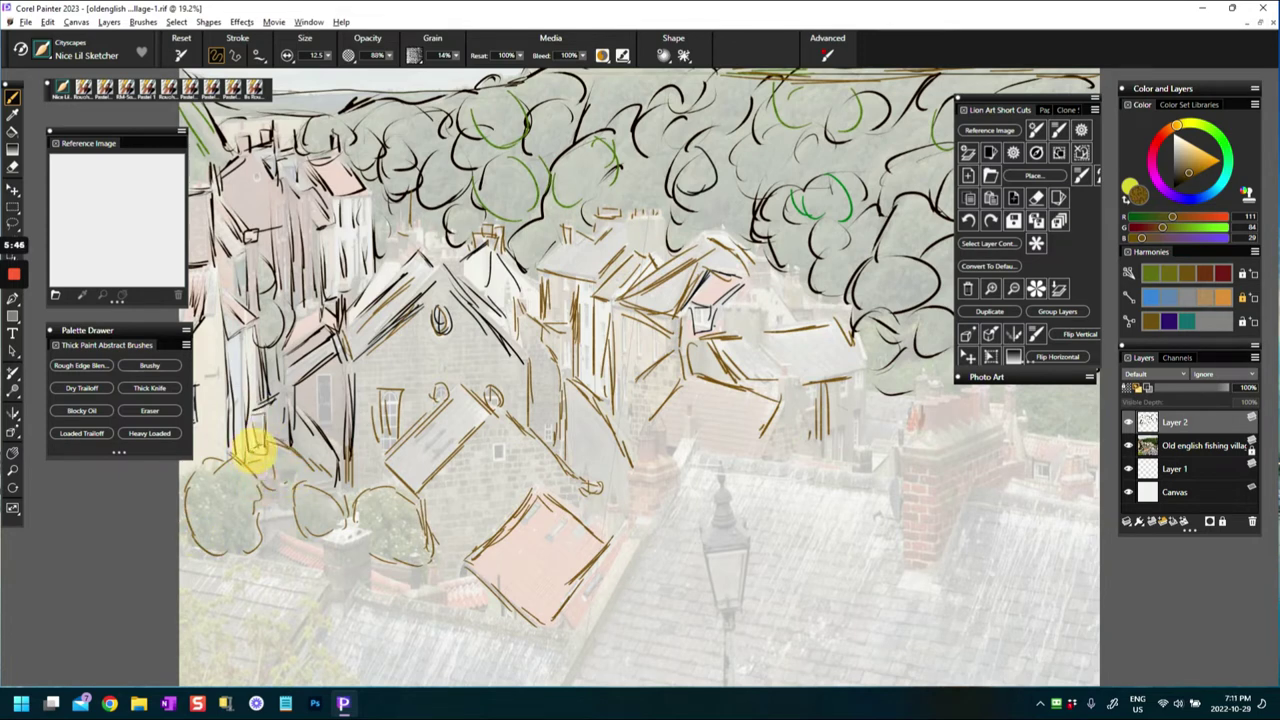
{"action": "mouse_move", "coordinate": [359, 517]}
{"action": "left_mouse_down"}
{"action": "mouse_move", "coordinate": [391, 564]}
{"action": "mouse_move", "coordinate": [432, 540]}
{"action": "left_mouse_up"}
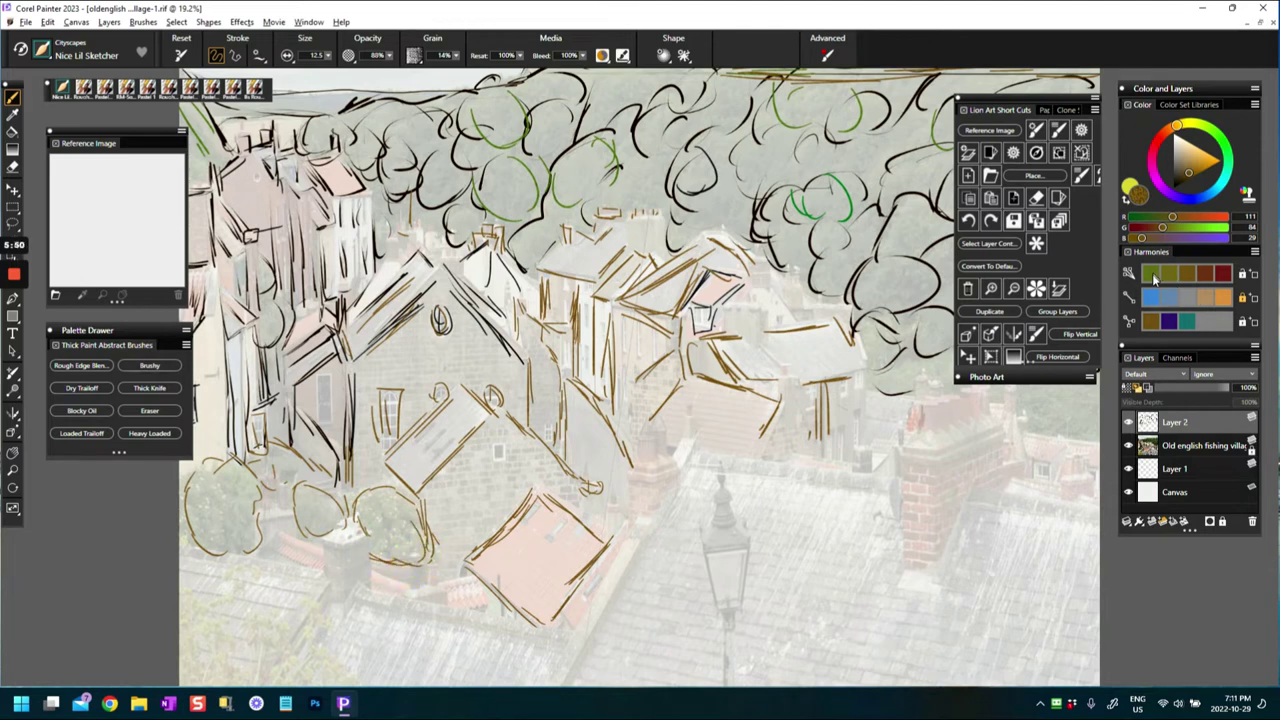
Pick an olive green from the colour harmonies and go over the three bushes with loose round strokes.
{"action": "left_click", "coordinate": [1151, 274]}
{"action": "left_click_drag", "start_coordinate": [188, 466], "coordinate": [200, 540]}
{"action": "left_click_drag", "start_coordinate": [222, 462], "coordinate": [256, 492]}
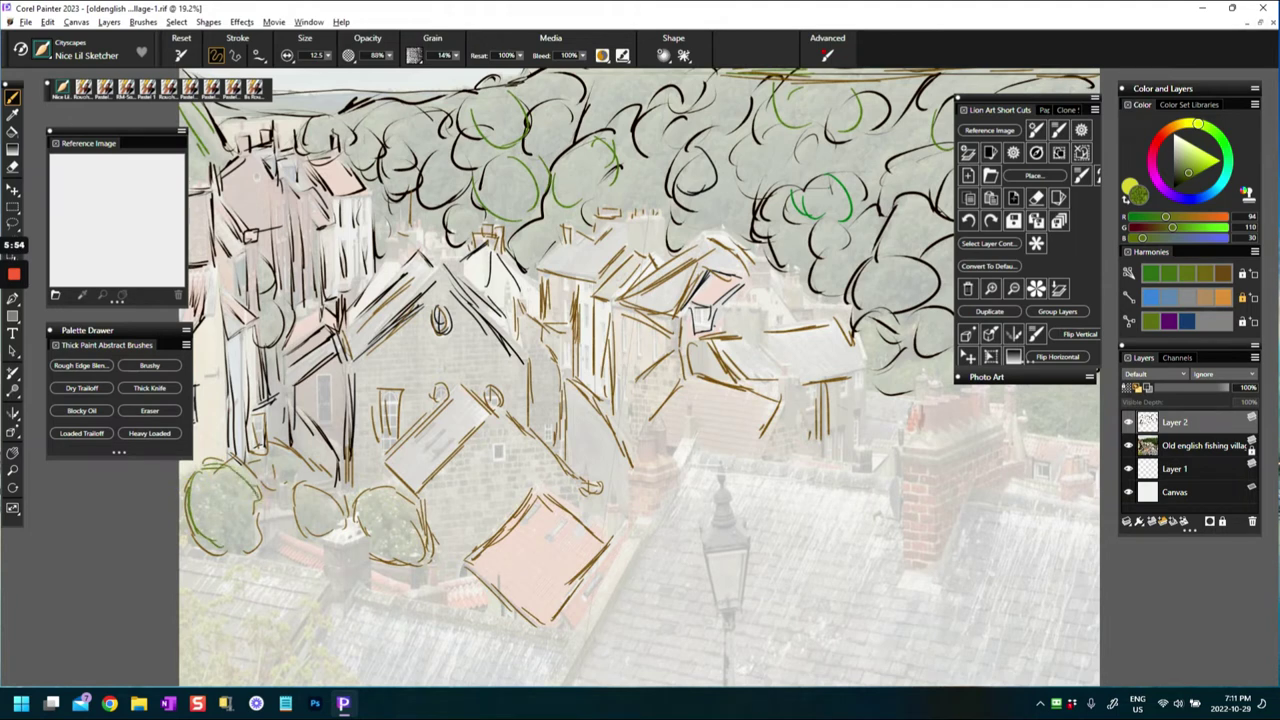
{"action": "mouse_move", "coordinate": [250, 544]}
{"action": "left_mouse_down"}
{"action": "mouse_move", "coordinate": [238, 502]}
{"action": "mouse_move", "coordinate": [220, 520]}
{"action": "left_mouse_up"}
{"action": "mouse_move", "coordinate": [300, 498]}
{"action": "left_mouse_down"}
{"action": "mouse_move", "coordinate": [338, 510]}
{"action": "mouse_move", "coordinate": [325, 530]}
{"action": "mouse_move", "coordinate": [375, 530]}
{"action": "mouse_move", "coordinate": [405, 490]}
{"action": "mouse_move", "coordinate": [424, 555]}
{"action": "mouse_move", "coordinate": [386, 543]}
{"action": "mouse_move", "coordinate": [420, 530]}
{"action": "left_mouse_up"}
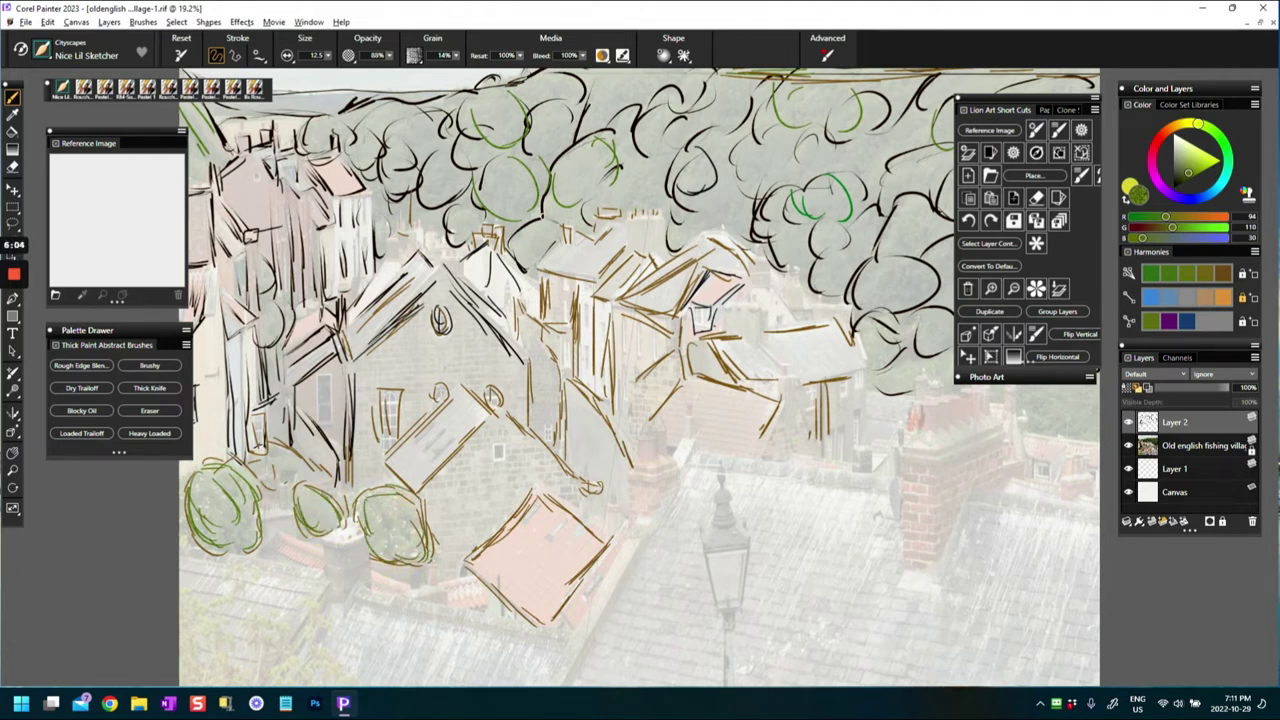
Add green loops to the trees behind the central chimneys and higher up the wooded hillside.
{"action": "mouse_move", "coordinate": [477, 223]}
{"action": "left_mouse_down"}
{"action": "mouse_move", "coordinate": [543, 204]}
{"action": "mouse_move", "coordinate": [527, 224]}
{"action": "mouse_move", "coordinate": [529, 209]}
{"action": "mouse_move", "coordinate": [543, 217]}
{"action": "mouse_move", "coordinate": [530, 250]}
{"action": "mouse_move", "coordinate": [566, 200]}
{"action": "mouse_move", "coordinate": [606, 177]}
{"action": "mouse_move", "coordinate": [595, 215]}
{"action": "left_mouse_up"}
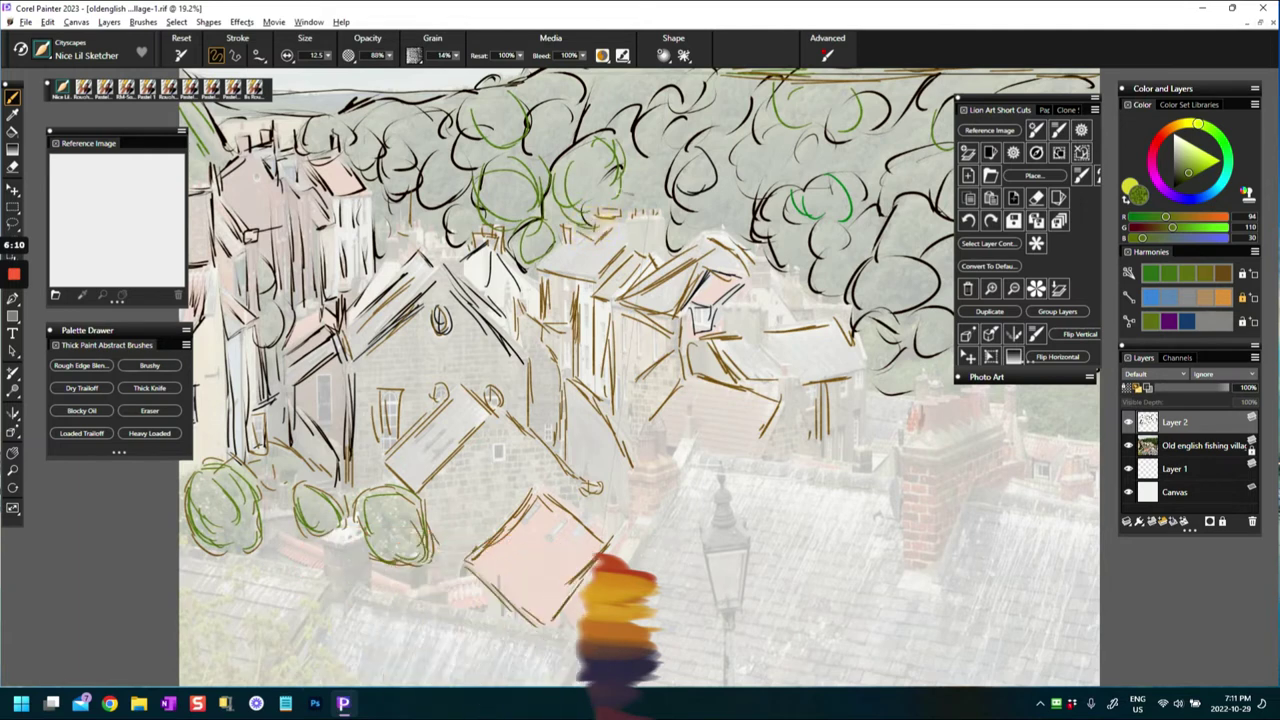
{"action": "mouse_move", "coordinate": [640, 165]}
{"action": "left_mouse_down"}
{"action": "mouse_move", "coordinate": [623, 206]}
{"action": "mouse_move", "coordinate": [650, 200]}
{"action": "left_mouse_up"}
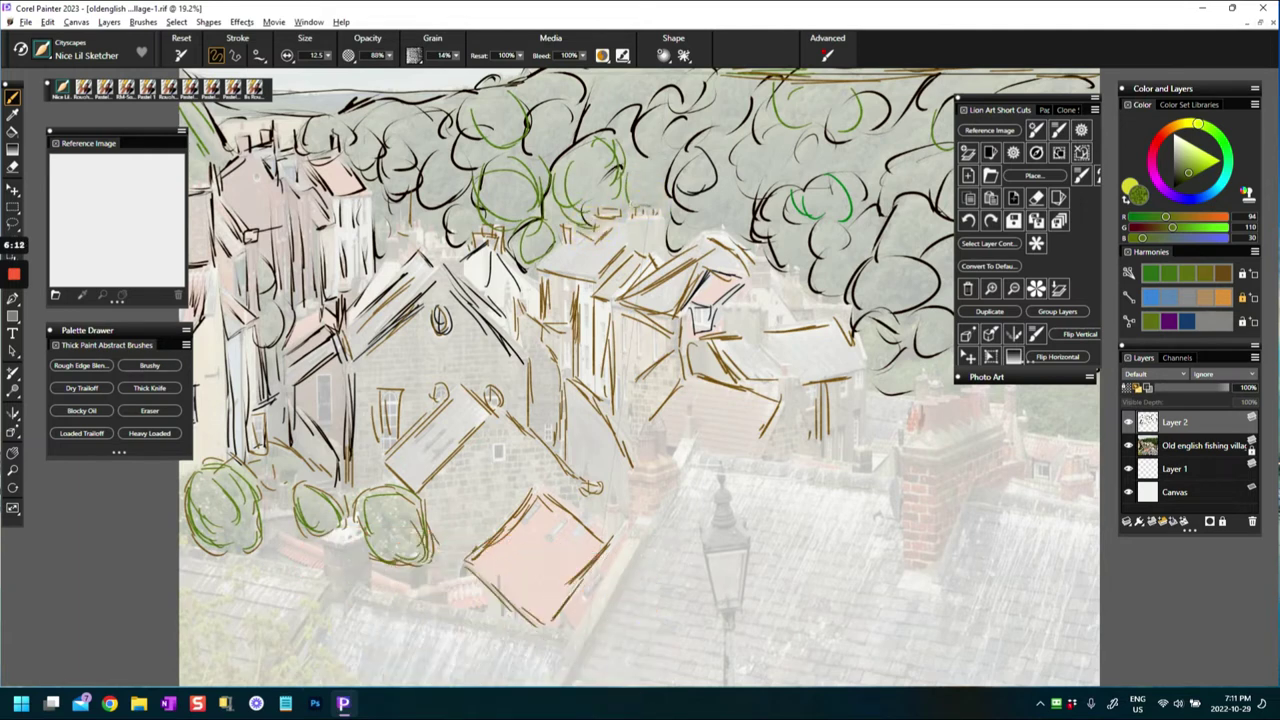
{"action": "mouse_move", "coordinate": [680, 130]}
{"action": "left_mouse_down"}
{"action": "mouse_move", "coordinate": [630, 190]}
{"action": "mouse_move", "coordinate": [667, 208]}
{"action": "left_mouse_up"}
{"action": "mouse_move", "coordinate": [603, 116]}
{"action": "left_mouse_down"}
{"action": "mouse_move", "coordinate": [636, 89]}
{"action": "mouse_move", "coordinate": [660, 110]}
{"action": "mouse_move", "coordinate": [634, 138]}
{"action": "left_mouse_up"}
Add green strokes around the right-hand trees and sketch the leafy shrubs between the woods and the brick chimney.
{"action": "key", "text": "ctrl+minus"}
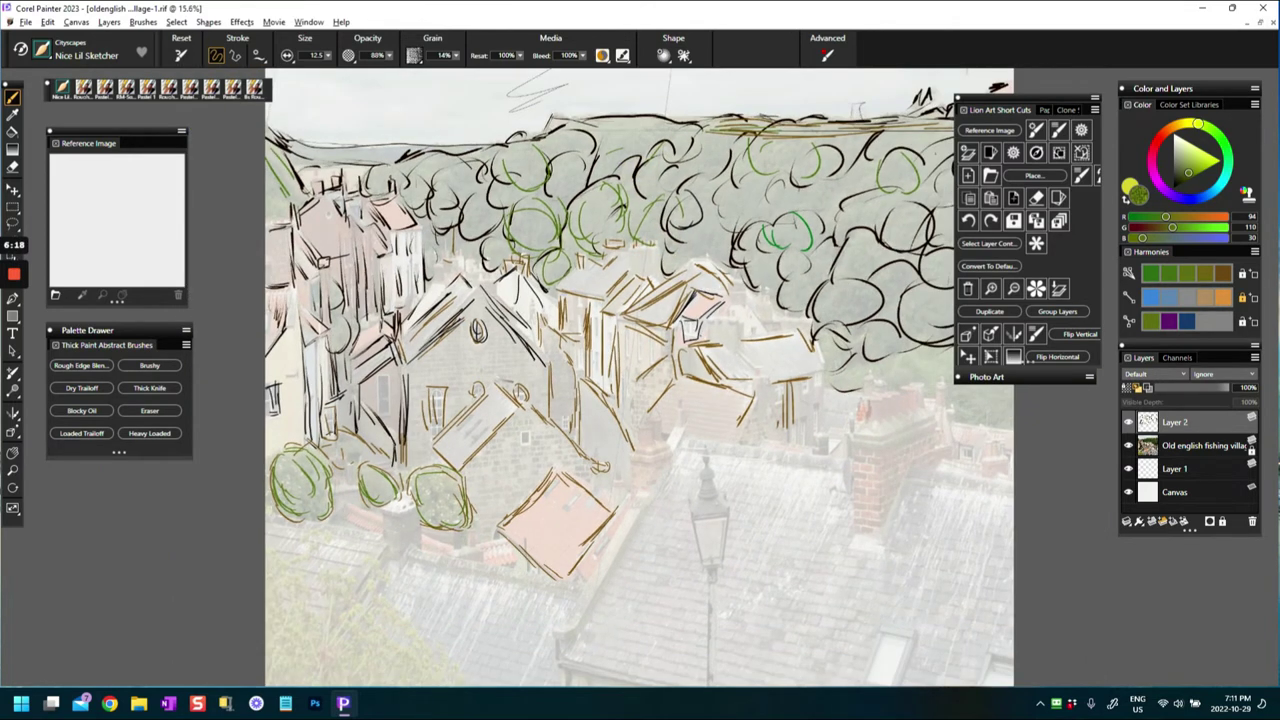
{"action": "mouse_move", "coordinate": [750, 182]}
{"action": "left_mouse_down"}
{"action": "mouse_move", "coordinate": [746, 217]}
{"action": "mouse_move", "coordinate": [764, 232]}
{"action": "mouse_move", "coordinate": [704, 244]}
{"action": "mouse_move", "coordinate": [828, 252]}
{"action": "left_mouse_up"}
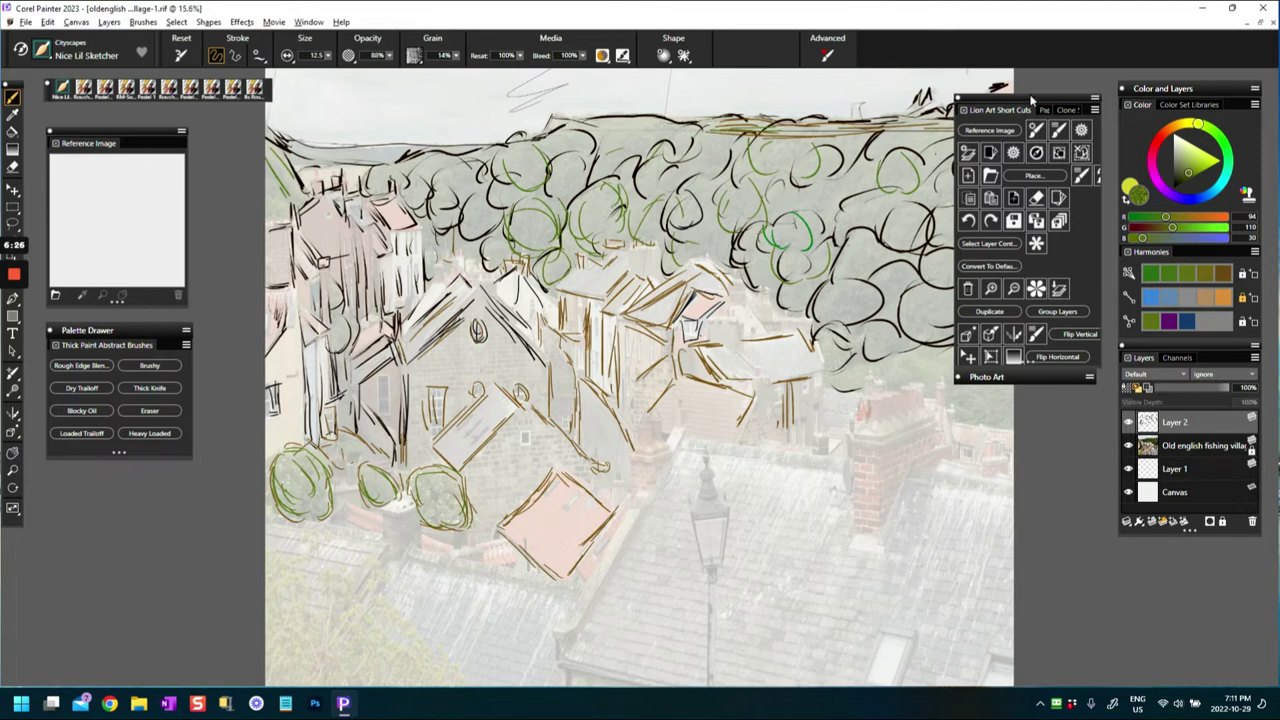
{"action": "mouse_move", "coordinate": [1031, 98]}
{"action": "left_mouse_down"}
{"action": "mouse_move", "coordinate": [1050, 94]}
{"action": "mouse_move", "coordinate": [1047, 104]}
{"action": "left_mouse_up"}
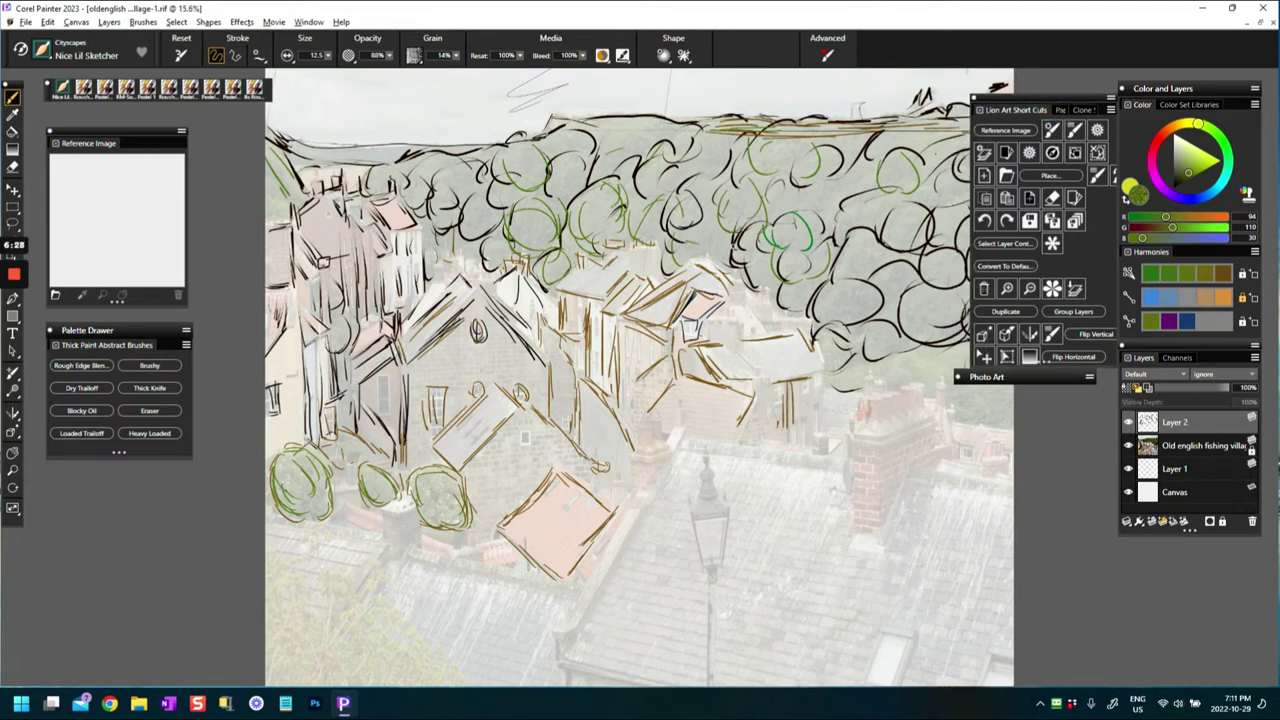
{"action": "mouse_move", "coordinate": [786, 249]}
{"action": "left_mouse_down"}
{"action": "mouse_move", "coordinate": [700, 251]}
{"action": "mouse_move", "coordinate": [729, 263]}
{"action": "left_mouse_up"}
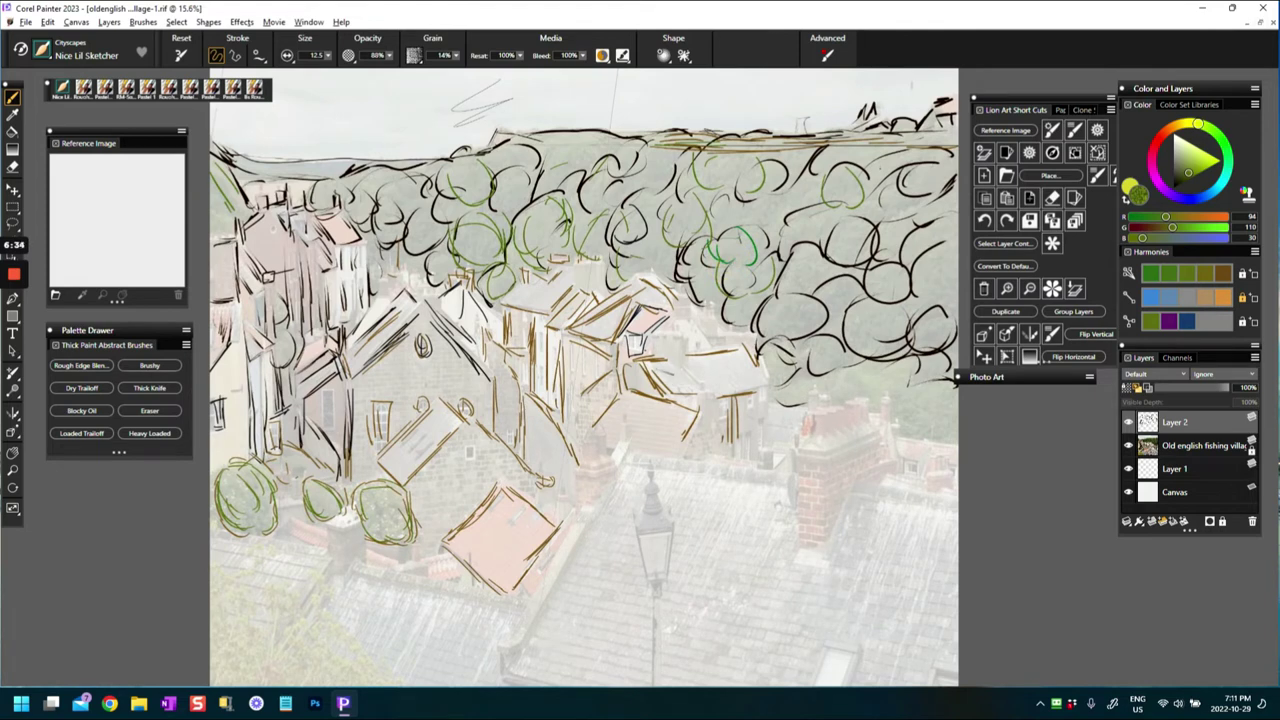
{"action": "left_click_drag", "start_coordinate": [885, 367], "coordinate": [885, 367]}
{"action": "mouse_move", "coordinate": [851, 392]}
{"action": "left_mouse_down"}
{"action": "mouse_move", "coordinate": [907, 389]}
{"action": "mouse_move", "coordinate": [905, 435]}
{"action": "mouse_move", "coordinate": [925, 440]}
{"action": "left_mouse_up"}
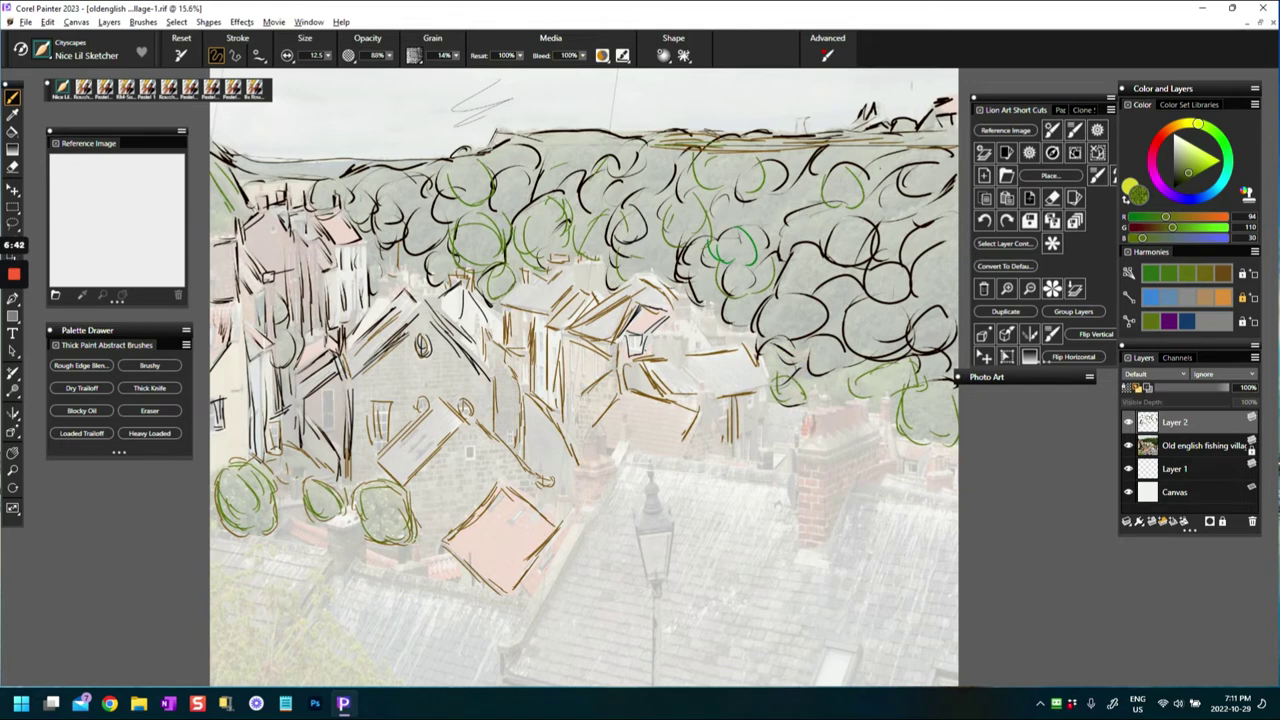
Add more green rounded tree outlines along the woods' upper edge and at the far right of the hillside.
{"action": "mouse_move", "coordinate": [547, 150]}
{"action": "left_mouse_down"}
{"action": "mouse_move", "coordinate": [592, 157]}
{"action": "mouse_move", "coordinate": [588, 187]}
{"action": "left_mouse_up"}
{"action": "left_click_drag", "start_coordinate": [541, 153], "coordinate": [572, 189]}
{"action": "left_click_drag", "start_coordinate": [361, 175], "coordinate": [354, 181]}
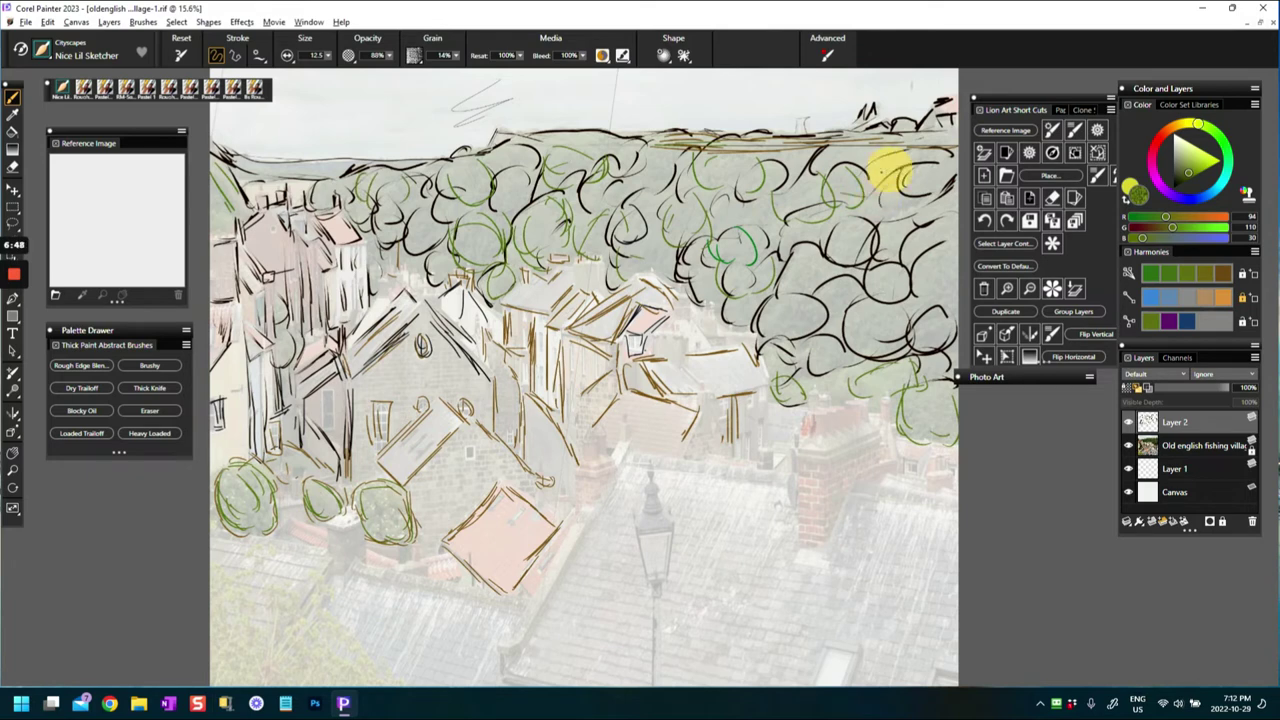
{"action": "mouse_move", "coordinate": [935, 247]}
{"action": "left_mouse_down"}
{"action": "mouse_move", "coordinate": [924, 298]}
{"action": "mouse_move", "coordinate": [943, 299]}
{"action": "left_mouse_up"}
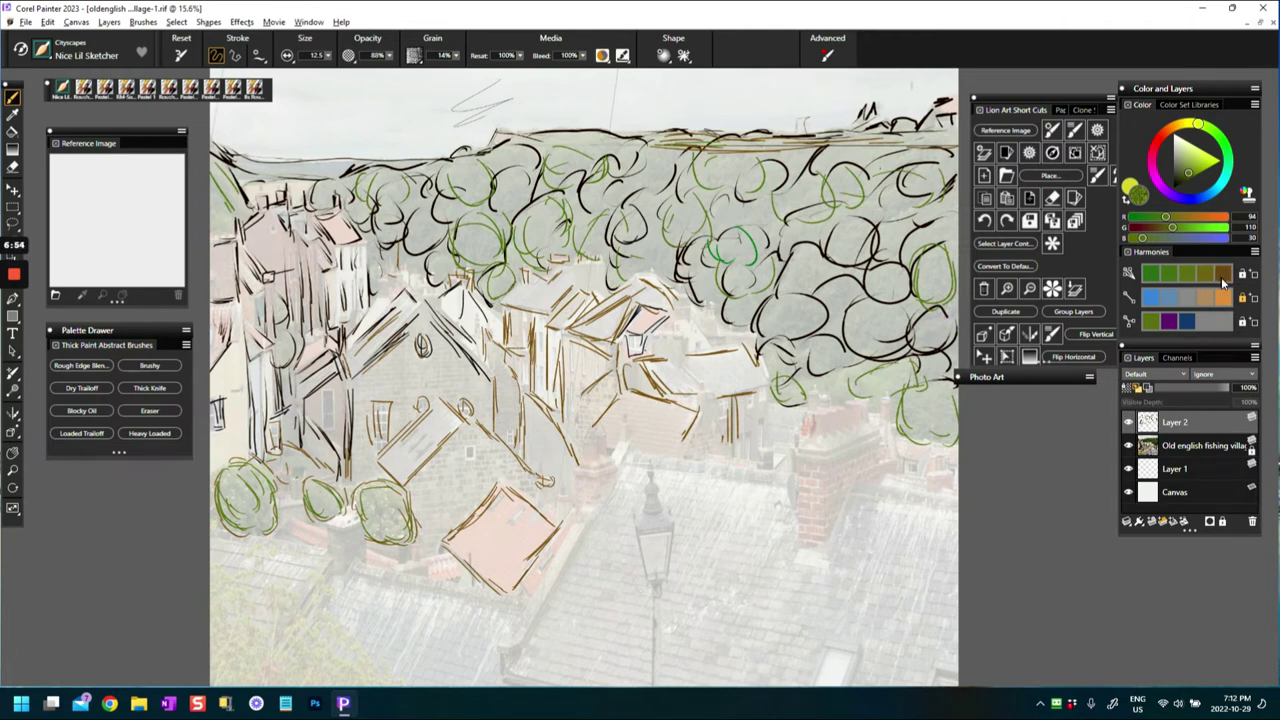
Choose a darker brown and sketch the vertical edges of the large brick chimney on the slate roof.
{"action": "left_click", "coordinate": [1222, 277]}
{"action": "left_click", "coordinate": [1189, 181]}
{"action": "left_click", "coordinate": [1186, 176]}
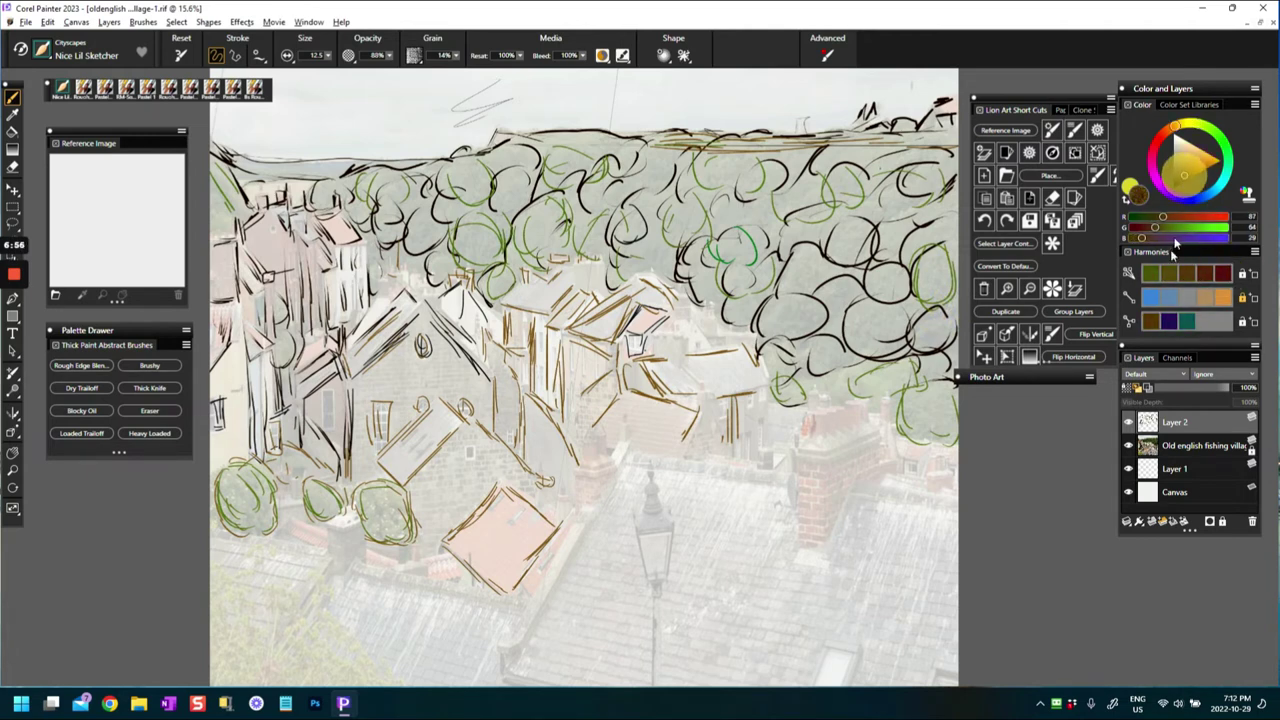
{"action": "left_click_drag", "start_coordinate": [797, 454], "coordinate": [789, 533]}
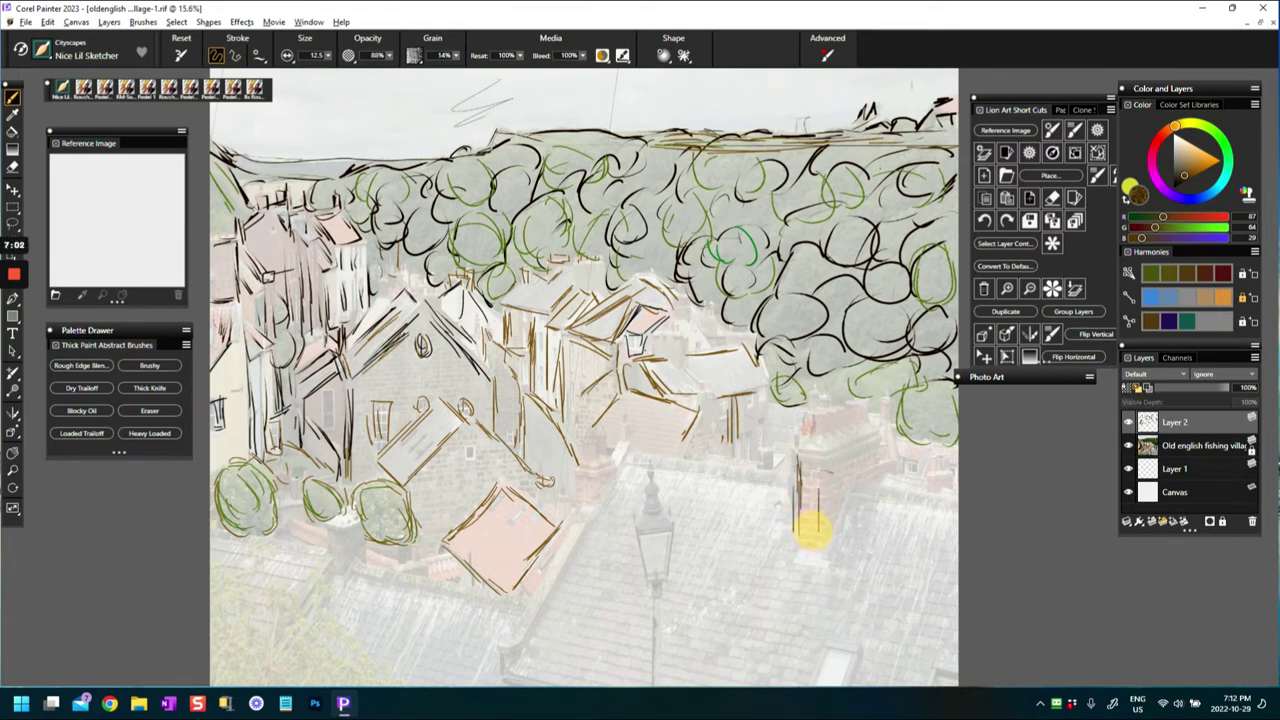
{"action": "left_click_drag", "start_coordinate": [820, 476], "coordinate": [821, 530]}
{"action": "left_click_drag", "start_coordinate": [832, 473], "coordinate": [873, 457]}
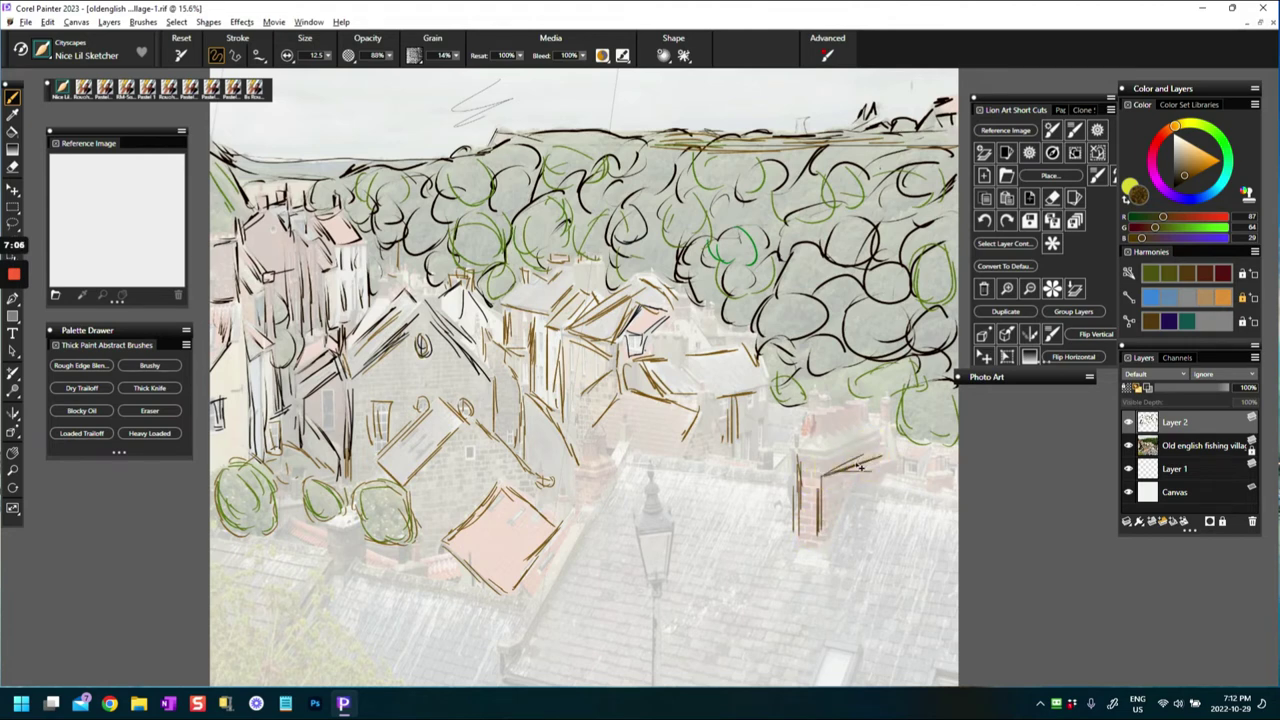
{"action": "key", "text": "ctrl+z"}
{"action": "key", "text": "ctrl+z"}
{"action": "key", "text": "ctrl+z"}
Sketch the brick chimney's ledges, corner and slanting base in dark brown.
{"action": "left_click_drag", "start_coordinate": [818, 462], "coordinate": [878, 447]}
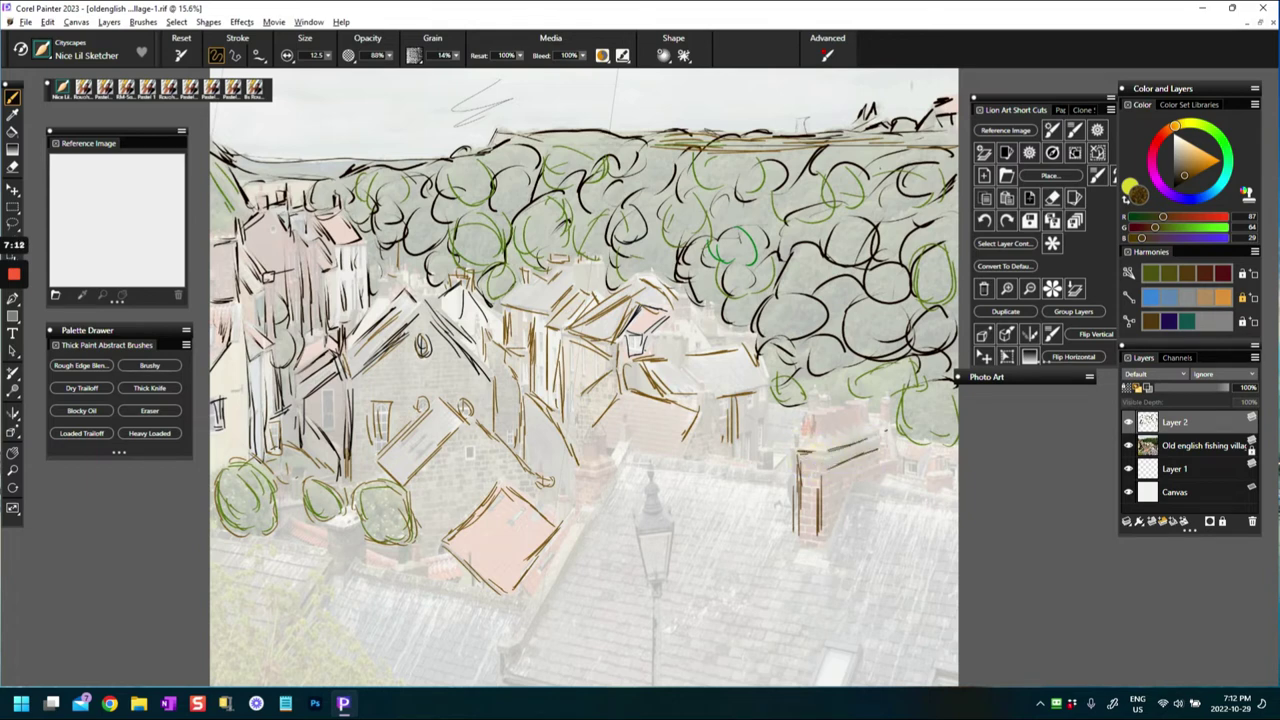
{"action": "left_click_drag", "start_coordinate": [881, 434], "coordinate": [877, 450]}
{"action": "mouse_move", "coordinate": [801, 461]}
{"action": "left_mouse_down"}
{"action": "mouse_move", "coordinate": [820, 458]}
{"action": "mouse_move", "coordinate": [825, 480]}
{"action": "left_mouse_up"}
{"action": "mouse_move", "coordinate": [825, 483]}
{"action": "left_mouse_down"}
{"action": "mouse_move", "coordinate": [872, 465]}
{"action": "mouse_move", "coordinate": [829, 526]}
{"action": "left_mouse_up"}
{"action": "left_click_drag", "start_coordinate": [876, 466], "coordinate": [880, 467]}
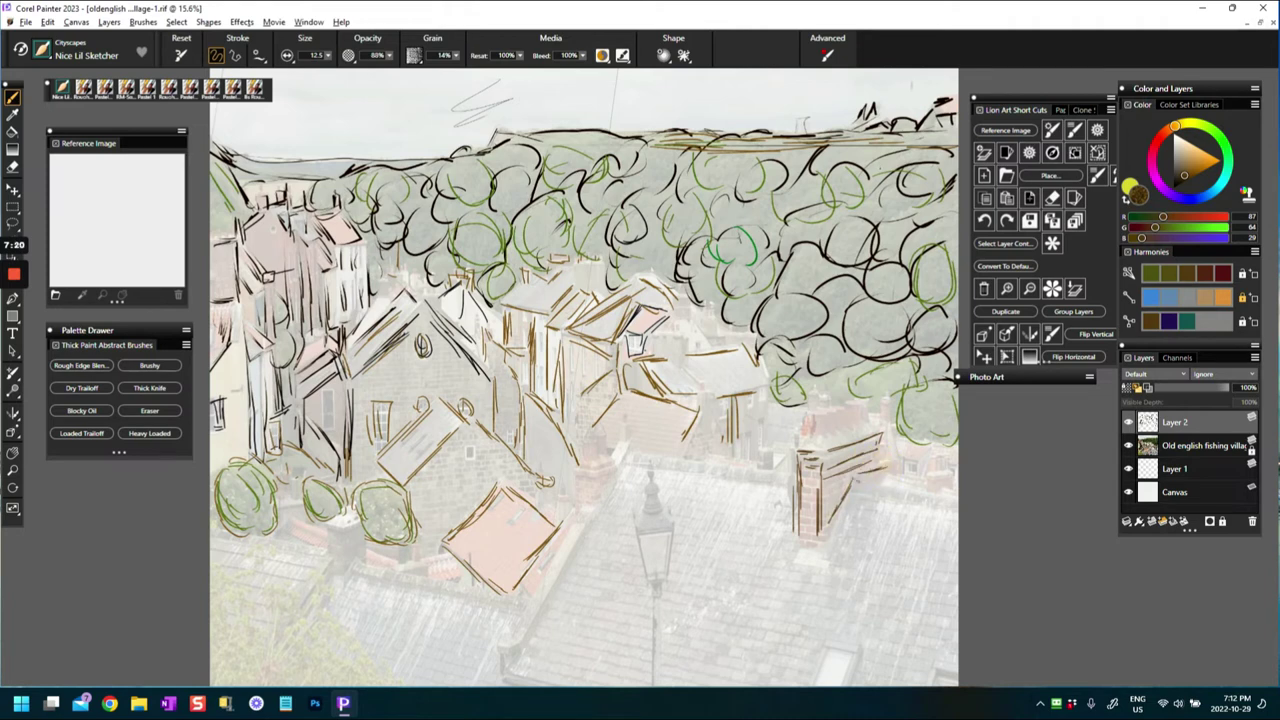
{"action": "left_click_drag", "start_coordinate": [800, 535], "coordinate": [817, 538]}
{"action": "left_click_drag", "start_coordinate": [836, 511], "coordinate": [820, 536]}
{"action": "left_click_drag", "start_coordinate": [842, 502], "coordinate": [816, 541]}
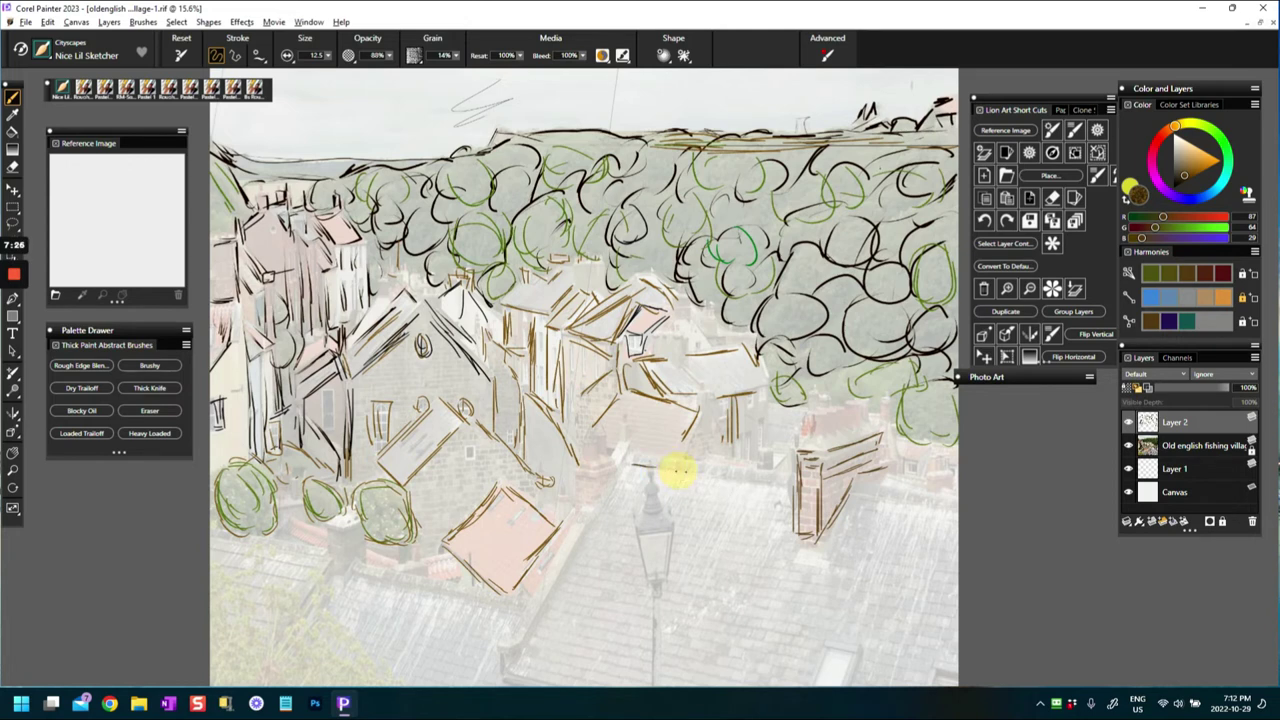
Sketch the large slate roof's ridge left of the brick chimney, its ridge-end ornament and its slanting edge in dark brown.
{"action": "left_click_drag", "start_coordinate": [677, 470], "coordinate": [794, 490]}
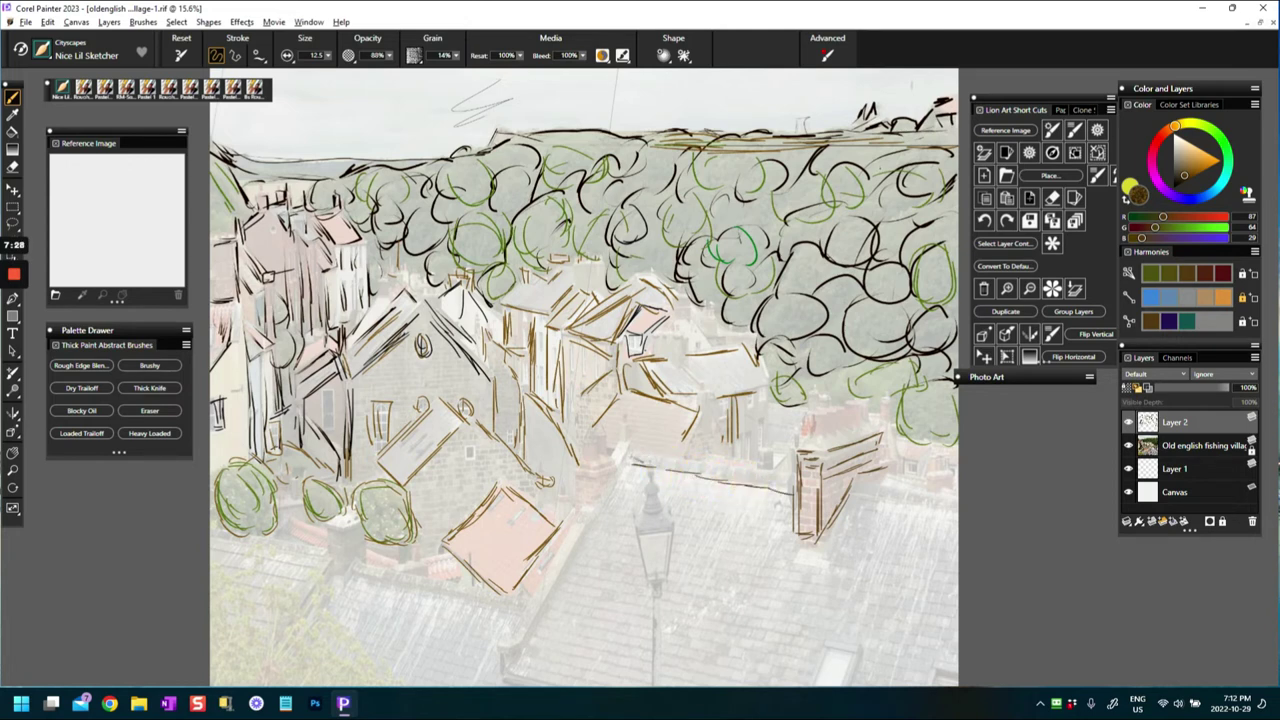
{"action": "mouse_move", "coordinate": [643, 460]}
{"action": "left_mouse_down"}
{"action": "mouse_move", "coordinate": [705, 462]}
{"action": "mouse_move", "coordinate": [735, 480]}
{"action": "left_mouse_up"}
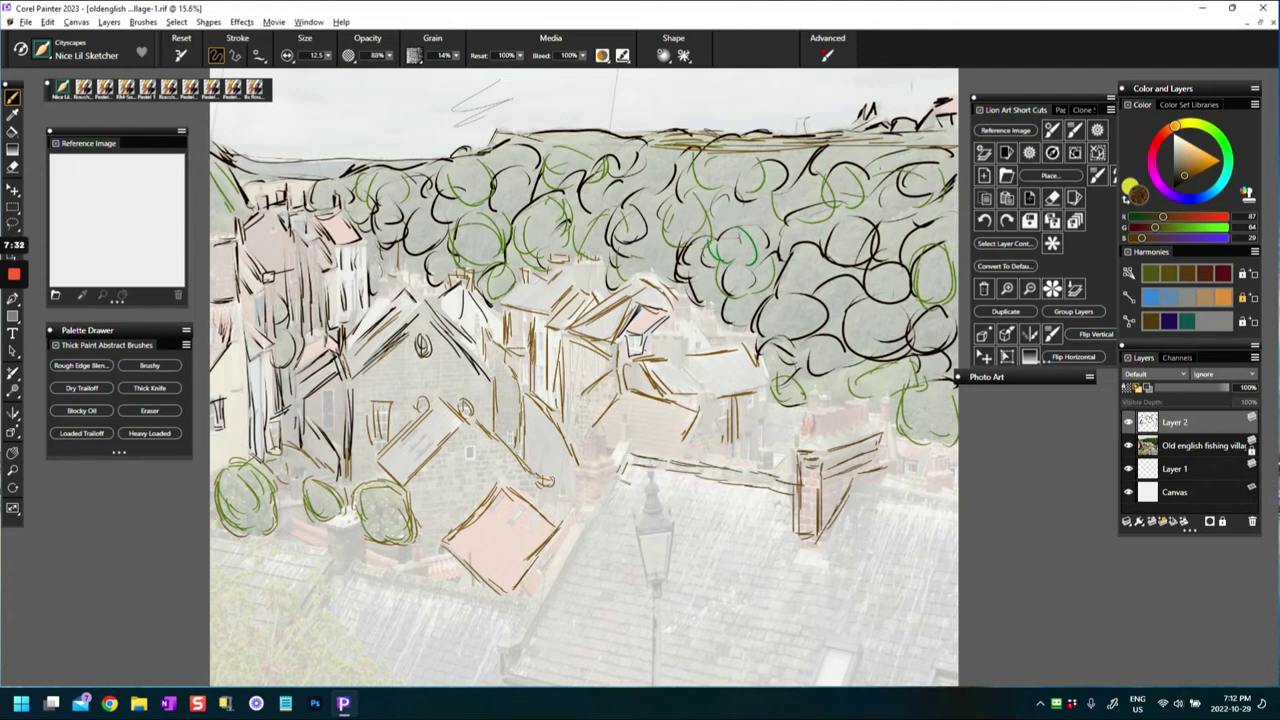
{"action": "left_click_drag", "start_coordinate": [617, 460], "coordinate": [622, 440]}
{"action": "left_click_drag", "start_coordinate": [562, 545], "coordinate": [508, 630]}
{"action": "left_click_drag", "start_coordinate": [575, 535], "coordinate": [545, 606]}
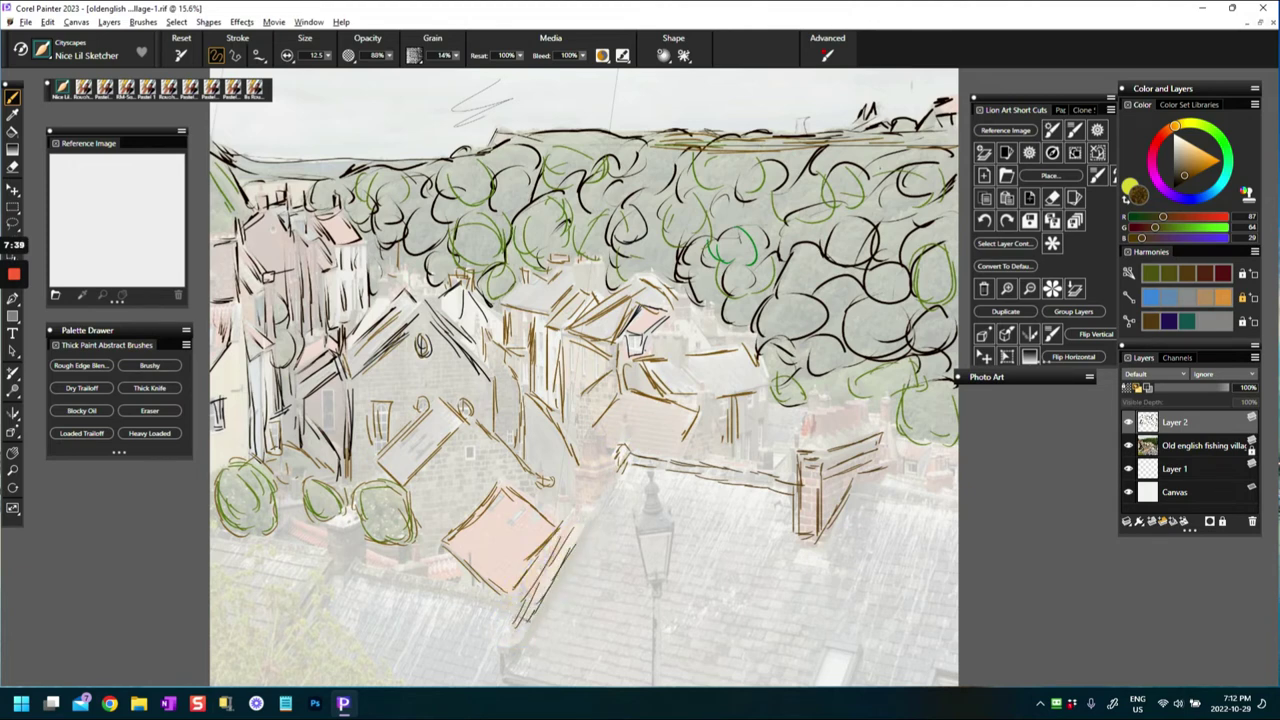
{"action": "mouse_move", "coordinate": [492, 647]}
{"action": "left_mouse_down"}
{"action": "mouse_move", "coordinate": [521, 622]}
{"action": "mouse_move", "coordinate": [500, 667]}
{"action": "mouse_move", "coordinate": [504, 652]}
{"action": "left_mouse_up"}
Sketch the lower-left foreground roof's ridge line, the small chimney behind it and its slanting edge in dark brown.
{"action": "left_click_drag", "start_coordinate": [344, 572], "coordinate": [500, 607]}
{"action": "left_click_drag", "start_coordinate": [378, 568], "coordinate": [428, 587]}
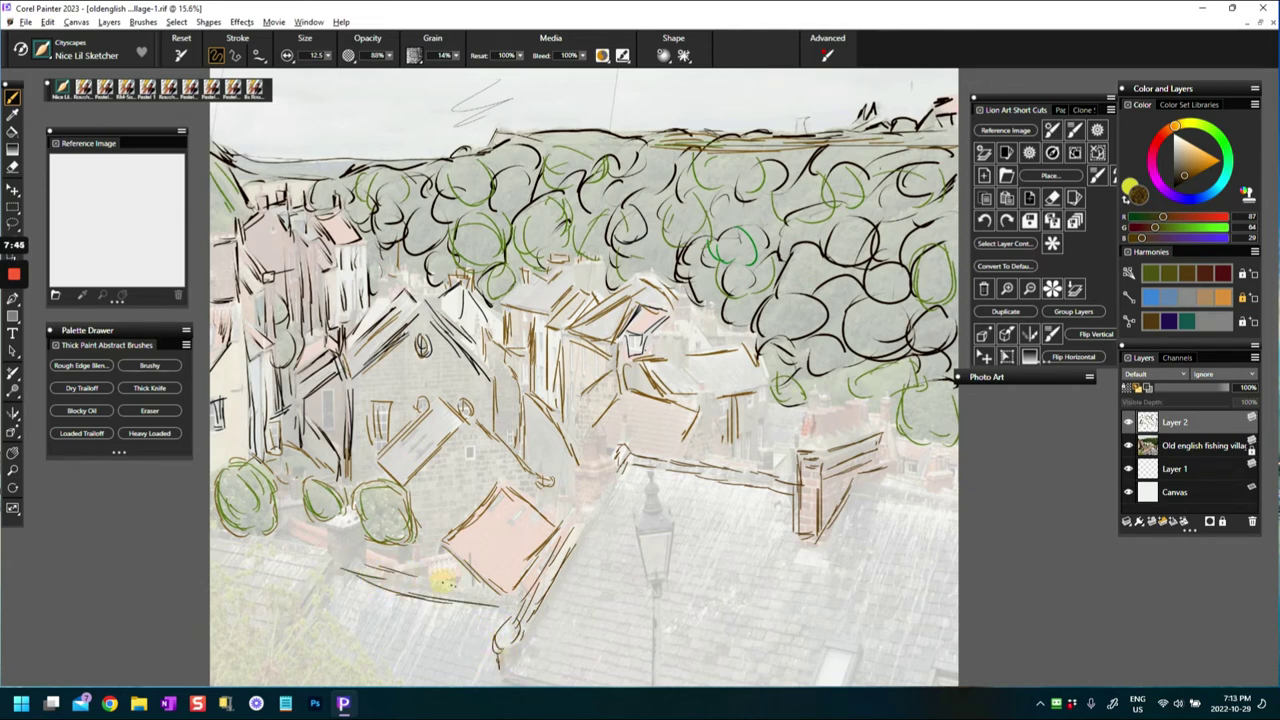
{"action": "left_click_drag", "start_coordinate": [531, 600], "coordinate": [522, 620]}
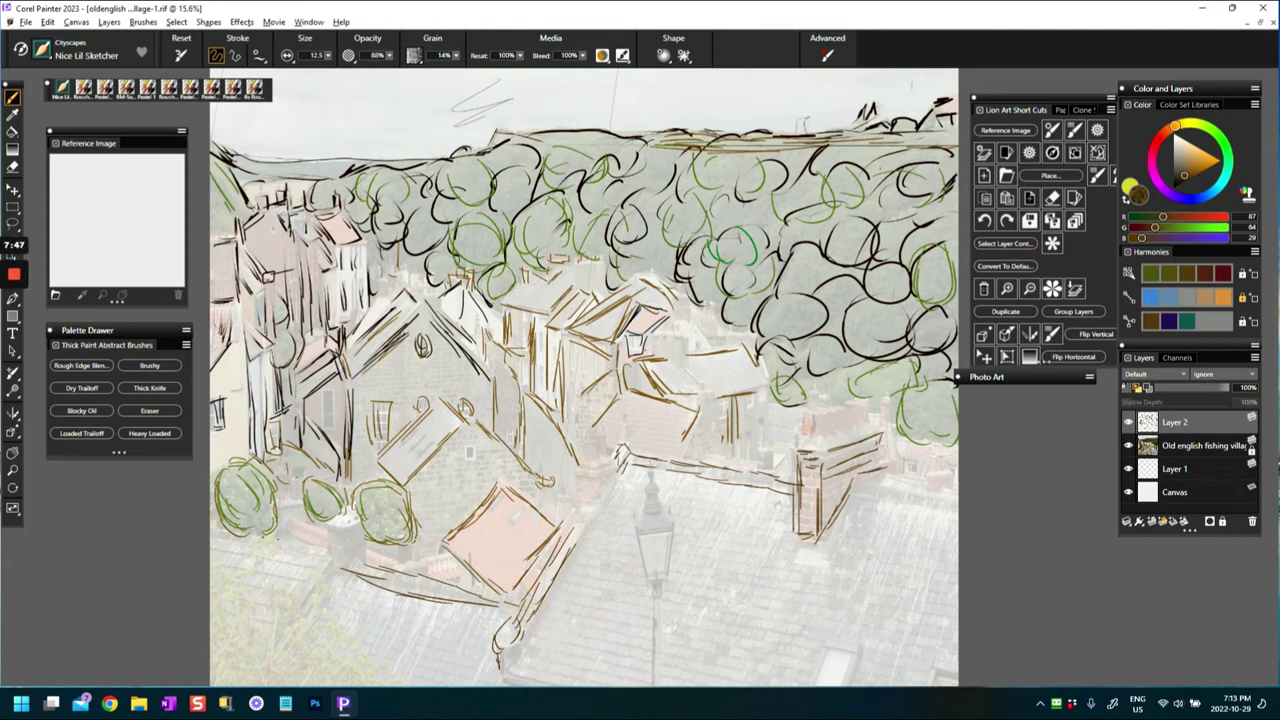
{"action": "left_click_drag", "start_coordinate": [266, 522], "coordinate": [324, 555]}
{"action": "mouse_move", "coordinate": [213, 540]}
{"action": "left_mouse_down"}
{"action": "mouse_move", "coordinate": [300, 562]}
{"action": "mouse_move", "coordinate": [308, 550]}
{"action": "mouse_move", "coordinate": [318, 567]}
{"action": "mouse_move", "coordinate": [330, 549]}
{"action": "mouse_move", "coordinate": [341, 565]}
{"action": "mouse_move", "coordinate": [347, 519]}
{"action": "mouse_move", "coordinate": [340, 537]}
{"action": "mouse_move", "coordinate": [290, 515]}
{"action": "mouse_move", "coordinate": [326, 544]}
{"action": "mouse_move", "coordinate": [403, 570]}
{"action": "mouse_move", "coordinate": [422, 560]}
{"action": "mouse_move", "coordinate": [425, 579]}
{"action": "mouse_move", "coordinate": [448, 560]}
{"action": "mouse_move", "coordinate": [424, 565]}
{"action": "mouse_move", "coordinate": [454, 574]}
{"action": "left_mouse_up"}
{"action": "left_click_drag", "start_coordinate": [453, 558], "coordinate": [460, 573]}
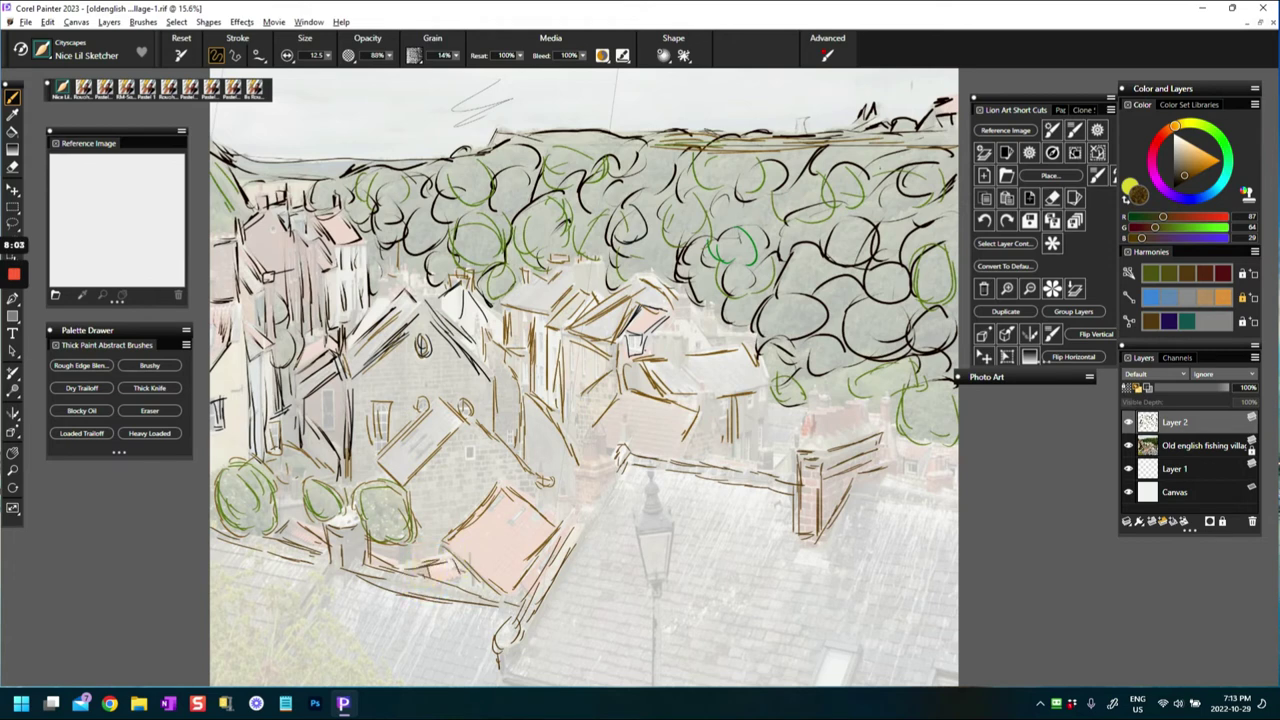
{"action": "left_click_drag", "start_coordinate": [484, 648], "coordinate": [474, 684]}
Add dark brown accent lines beside the slate roof's slanting edge and along the gabled house's walls and roof slopes.
{"action": "mouse_move", "coordinate": [596, 508]}
{"action": "left_mouse_down"}
{"action": "mouse_move", "coordinate": [619, 473]}
{"action": "mouse_move", "coordinate": [574, 506]}
{"action": "left_mouse_up"}
{"action": "left_click_drag", "start_coordinate": [575, 486], "coordinate": [577, 507]}
{"action": "mouse_move", "coordinate": [521, 404]}
{"action": "left_mouse_down"}
{"action": "mouse_move", "coordinate": [526, 465]}
{"action": "mouse_move", "coordinate": [545, 494]}
{"action": "left_mouse_up"}
{"action": "mouse_move", "coordinate": [464, 415]}
{"action": "left_mouse_down"}
{"action": "mouse_move", "coordinate": [438, 450]}
{"action": "mouse_move", "coordinate": [421, 417]}
{"action": "left_mouse_up"}
{"action": "mouse_move", "coordinate": [380, 454]}
{"action": "left_mouse_down"}
{"action": "mouse_move", "coordinate": [396, 475]}
{"action": "mouse_move", "coordinate": [342, 490]}
{"action": "left_mouse_up"}
{"action": "left_click_drag", "start_coordinate": [380, 335], "coordinate": [346, 357]}
{"action": "mouse_move", "coordinate": [392, 313]}
{"action": "left_mouse_down"}
{"action": "mouse_move", "coordinate": [342, 354]}
{"action": "mouse_move", "coordinate": [371, 333]}
{"action": "mouse_move", "coordinate": [348, 332]}
{"action": "left_mouse_up"}
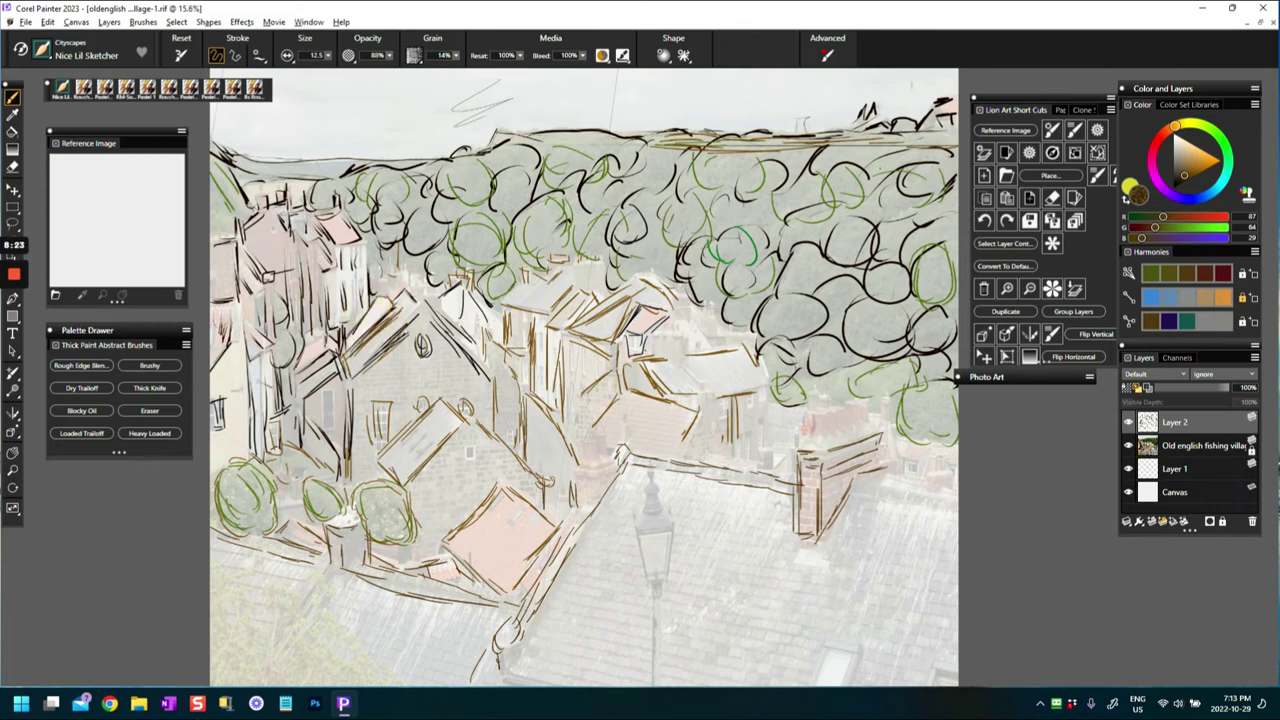
Outline the small roofs right of the village centre and hatch the gabled surface below them in dark brown.
{"action": "left_click_drag", "start_coordinate": [685, 356], "coordinate": [709, 396]}
{"action": "mouse_move", "coordinate": [645, 361]}
{"action": "left_mouse_down"}
{"action": "mouse_move", "coordinate": [680, 358]}
{"action": "mouse_move", "coordinate": [684, 297]}
{"action": "mouse_move", "coordinate": [712, 342]}
{"action": "left_mouse_up"}
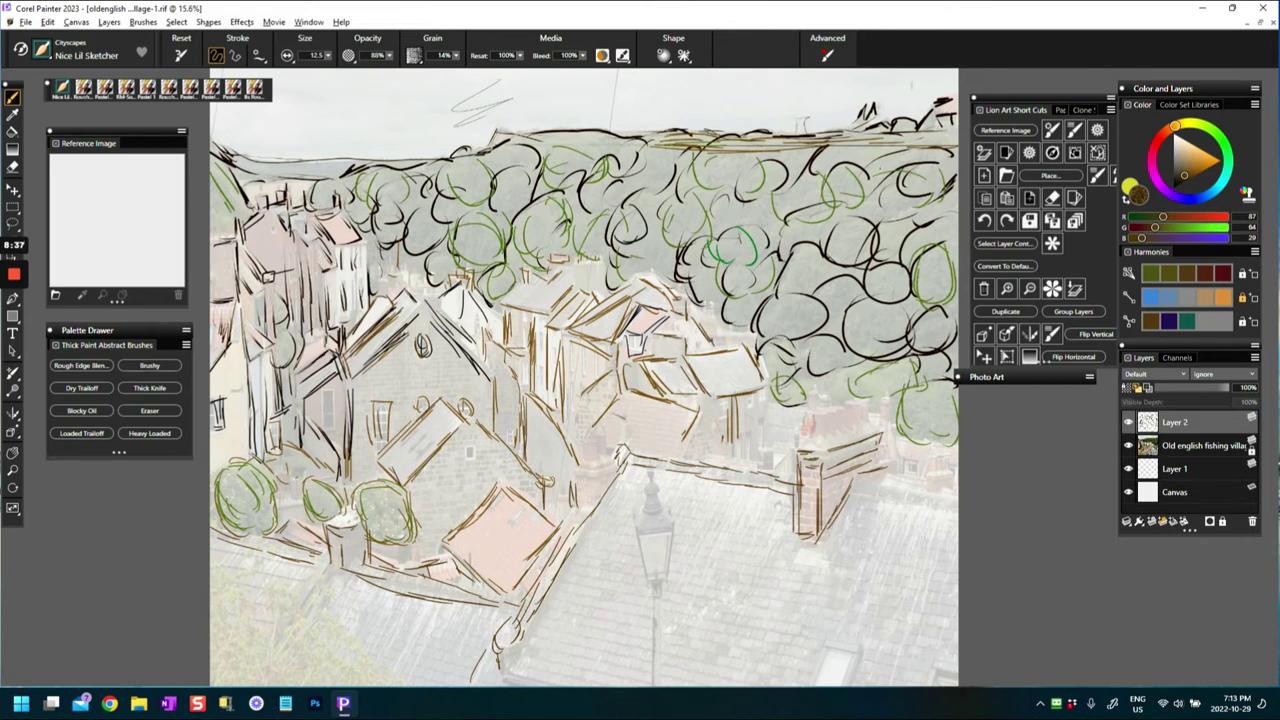
{"action": "mouse_move", "coordinate": [617, 408]}
{"action": "left_mouse_down"}
{"action": "mouse_move", "coordinate": [598, 430]}
{"action": "mouse_move", "coordinate": [617, 449]}
{"action": "mouse_move", "coordinate": [673, 461]}
{"action": "left_mouse_up"}
{"action": "mouse_move", "coordinate": [635, 407]}
{"action": "left_mouse_down"}
{"action": "mouse_move", "coordinate": [674, 412]}
{"action": "mouse_move", "coordinate": [659, 438]}
{"action": "left_mouse_up"}
{"action": "left_click_drag", "start_coordinate": [640, 447], "coordinate": [660, 449]}
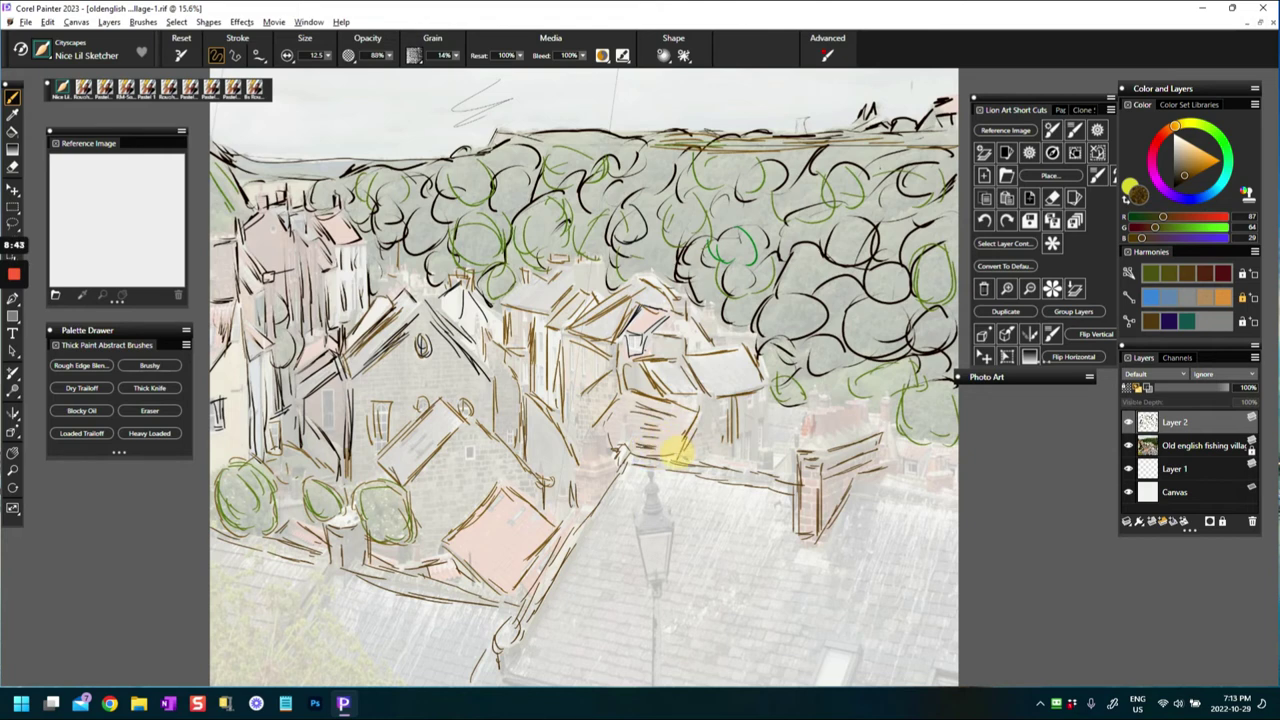
{"action": "left_click_drag", "start_coordinate": [634, 405], "coordinate": [673, 418]}
Hatch the two tilted foreground roofs with dark brown strokes and overlay orange-brown ones (RGB 173, 119, 35).
{"action": "mouse_move", "coordinate": [460, 556]}
{"action": "left_mouse_down"}
{"action": "mouse_move", "coordinate": [478, 534]}
{"action": "mouse_move", "coordinate": [488, 590]}
{"action": "mouse_move", "coordinate": [523, 551]}
{"action": "mouse_move", "coordinate": [514, 531]}
{"action": "mouse_move", "coordinate": [480, 556]}
{"action": "left_mouse_up"}
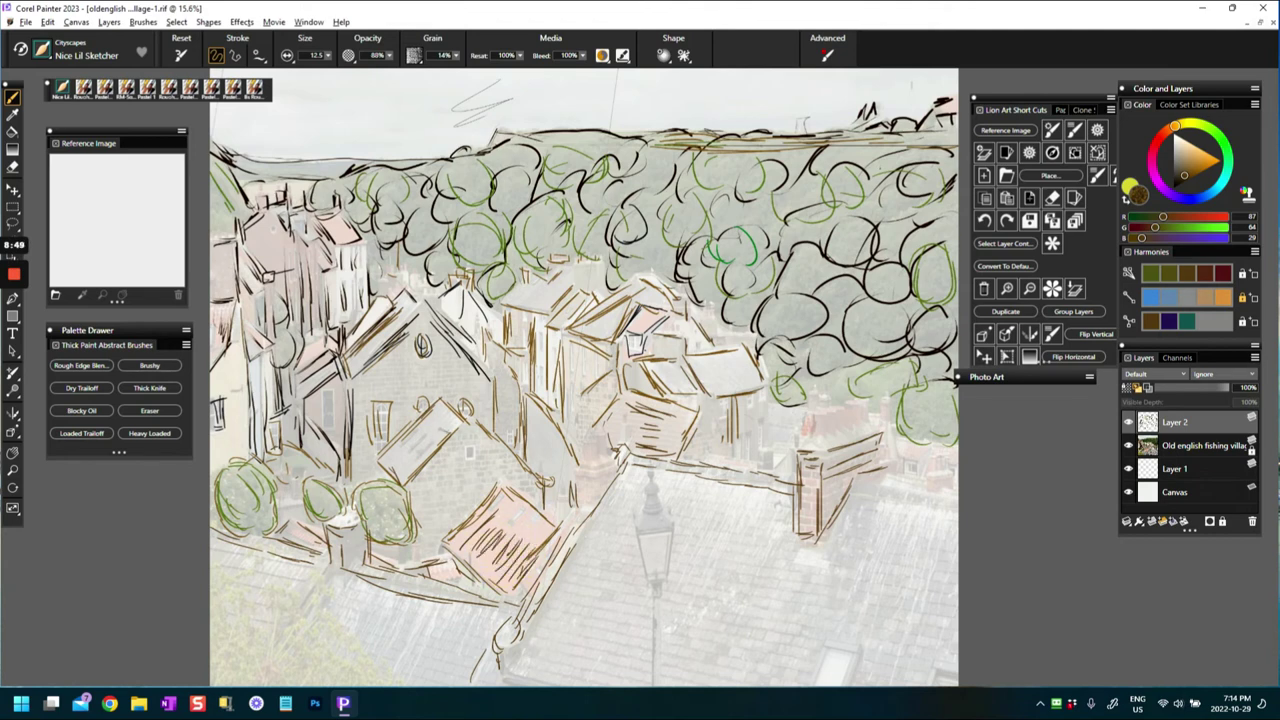
{"action": "mouse_move", "coordinate": [452, 424]}
{"action": "left_mouse_down"}
{"action": "mouse_move", "coordinate": [391, 457]}
{"action": "mouse_move", "coordinate": [413, 437]}
{"action": "mouse_move", "coordinate": [382, 476]}
{"action": "left_mouse_up"}
{"action": "left_click", "coordinate": [1199, 163]}
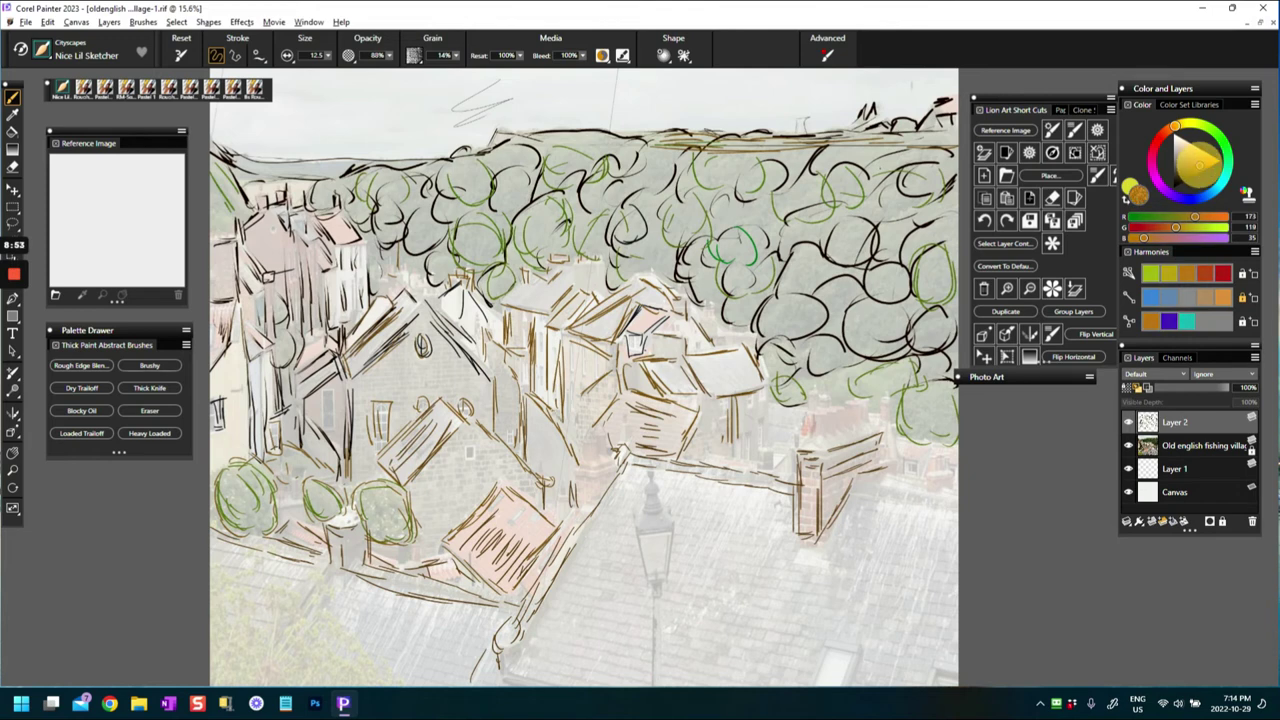
{"action": "mouse_move", "coordinate": [412, 463]}
{"action": "left_mouse_down"}
{"action": "mouse_move", "coordinate": [437, 427]}
{"action": "mouse_move", "coordinate": [400, 470]}
{"action": "left_mouse_up"}
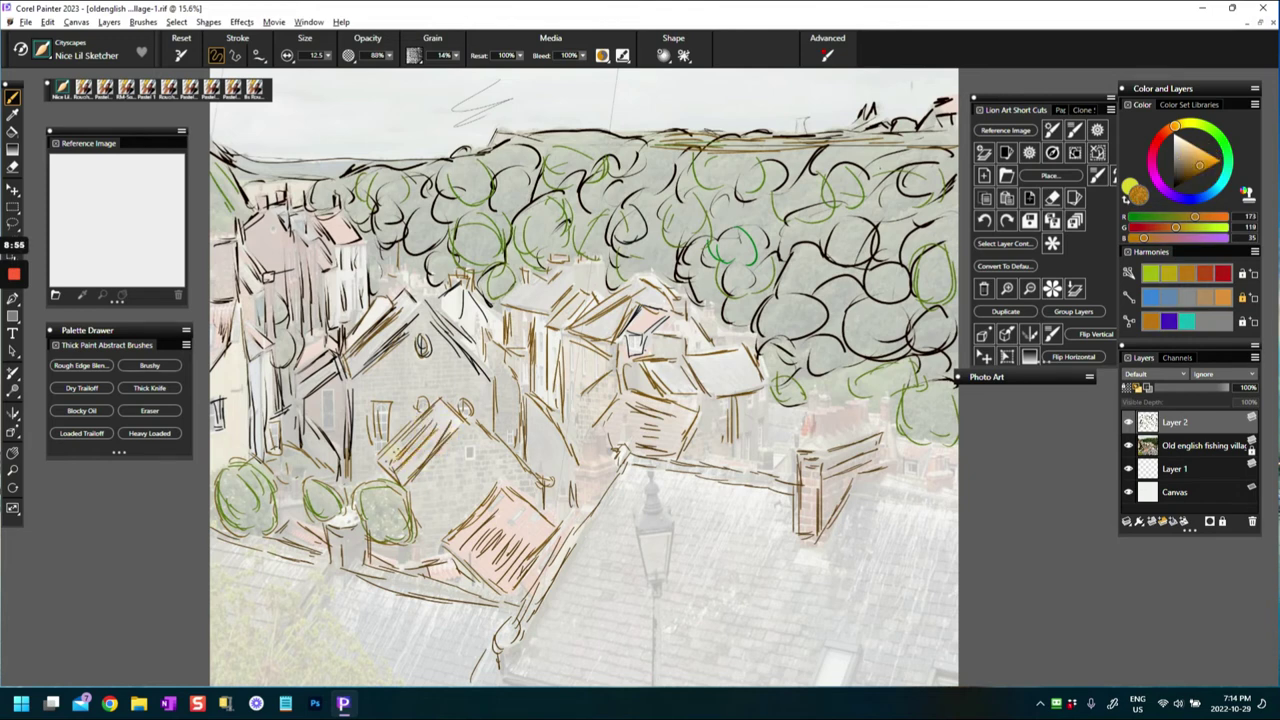
{"action": "left_click_drag", "start_coordinate": [452, 424], "coordinate": [416, 480]}
{"action": "mouse_move", "coordinate": [470, 522]}
{"action": "left_mouse_down"}
{"action": "mouse_move", "coordinate": [457, 537]}
{"action": "mouse_move", "coordinate": [490, 545]}
{"action": "mouse_move", "coordinate": [486, 571]}
{"action": "mouse_move", "coordinate": [520, 565]}
{"action": "mouse_move", "coordinate": [490, 585]}
{"action": "left_mouse_up"}
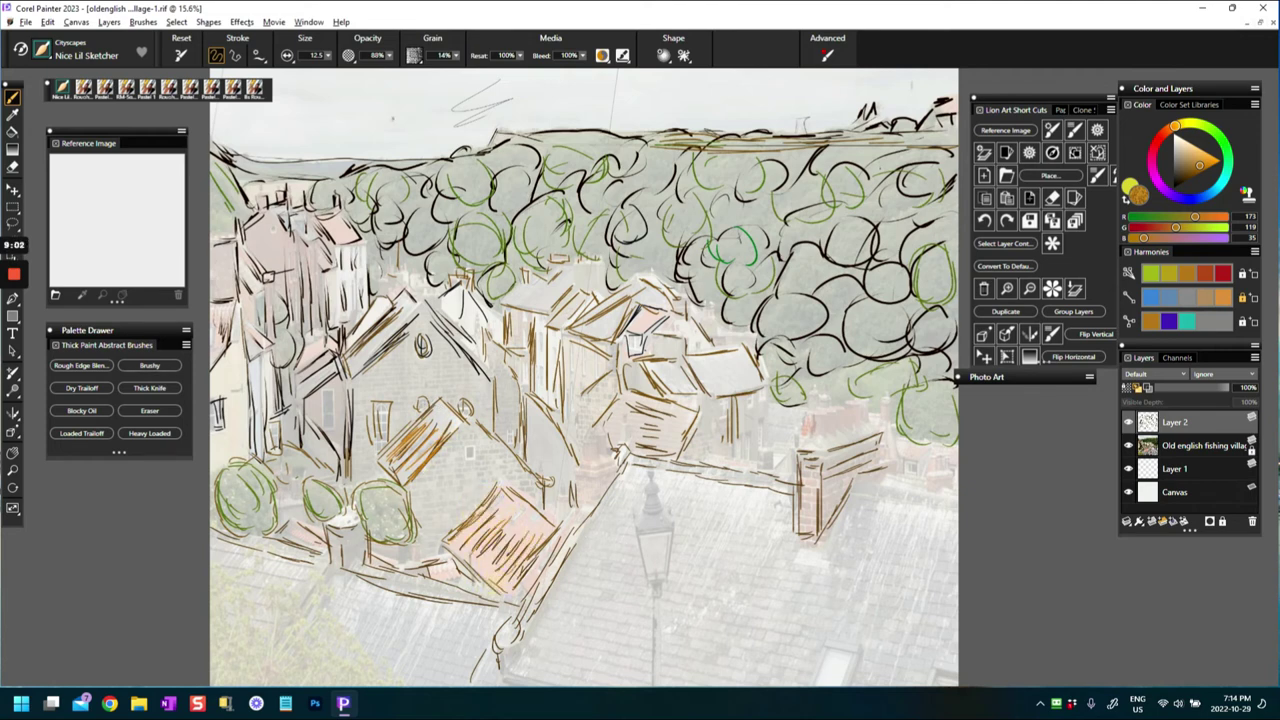
Set the brush size to 49.7 and fill the two tilted foreground roofs with thick orange-brown strokes.
{"action": "left_click", "coordinate": [327, 56]}
{"action": "left_click_drag", "start_coordinate": [329, 70], "coordinate": [340, 71]}
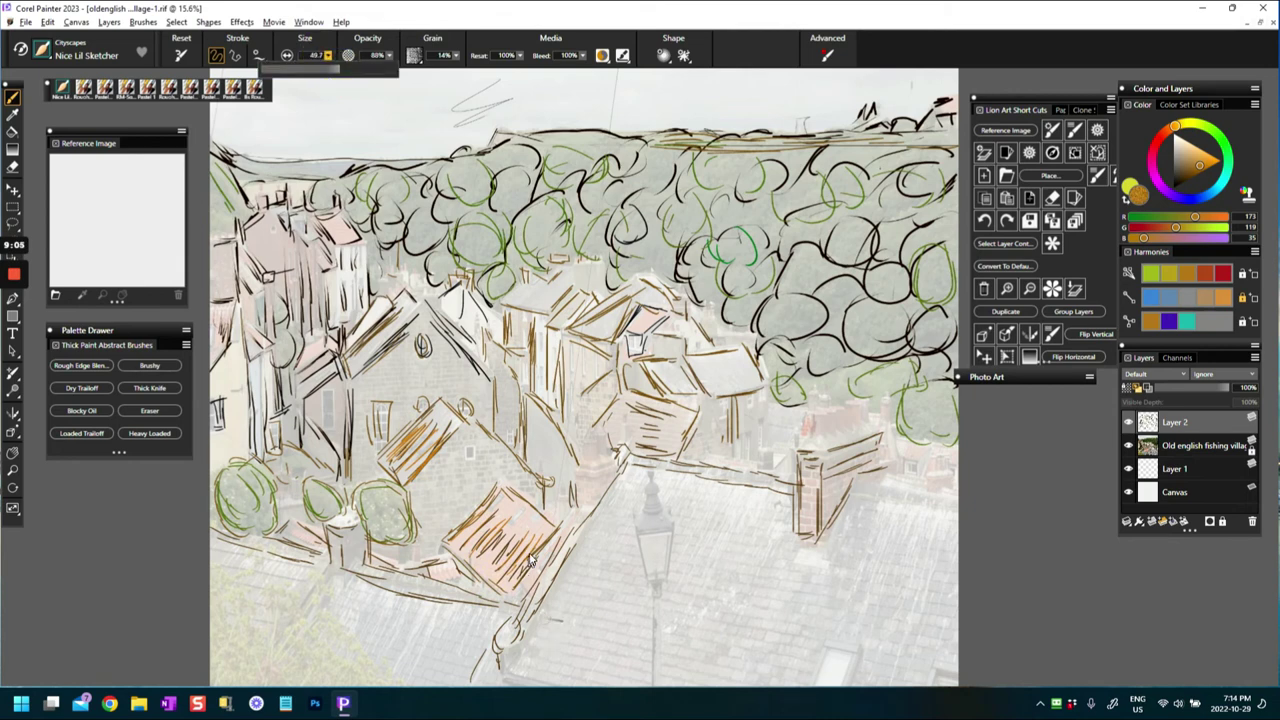
{"action": "mouse_move", "coordinate": [544, 536]}
{"action": "left_mouse_down"}
{"action": "mouse_move", "coordinate": [514, 569]}
{"action": "mouse_move", "coordinate": [487, 556]}
{"action": "mouse_move", "coordinate": [495, 535]}
{"action": "mouse_move", "coordinate": [470, 525]}
{"action": "left_mouse_up"}
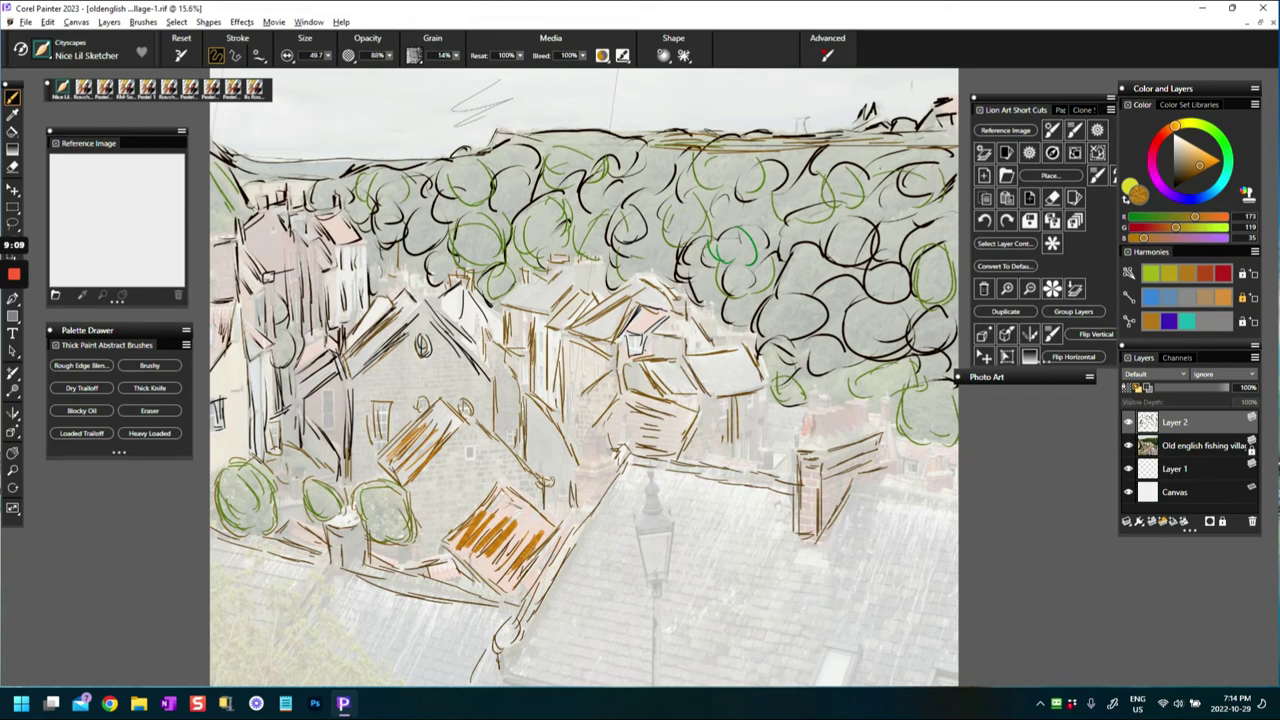
{"action": "mouse_move", "coordinate": [540, 495]}
{"action": "left_mouse_down"}
{"action": "mouse_move", "coordinate": [490, 560]}
{"action": "mouse_move", "coordinate": [500, 590]}
{"action": "mouse_move", "coordinate": [455, 426]}
{"action": "mouse_move", "coordinate": [392, 480]}
{"action": "mouse_move", "coordinate": [420, 460]}
{"action": "mouse_move", "coordinate": [400, 468]}
{"action": "mouse_move", "coordinate": [425, 420]}
{"action": "left_mouse_up"}
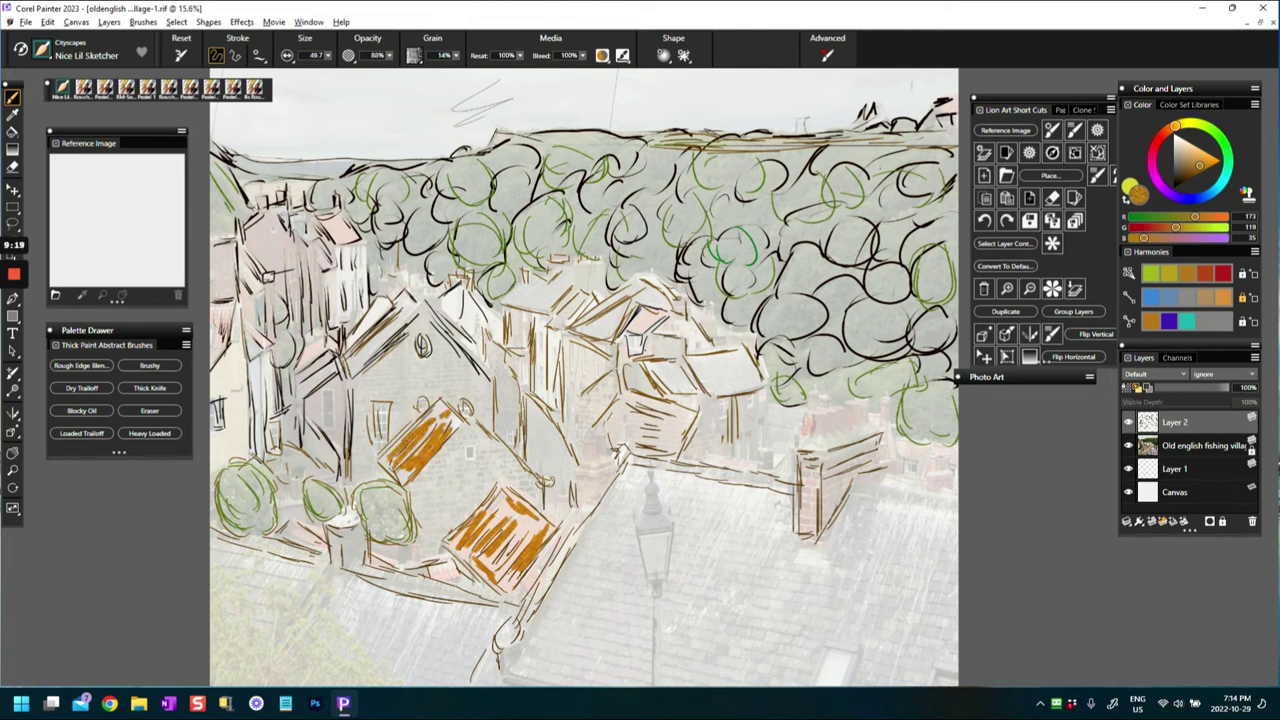
Add thick orange-brown strokes to the central roof, the small roof left of the gabled house and the upper-left roof.
{"action": "mouse_move", "coordinate": [558, 322]}
{"action": "left_mouse_down"}
{"action": "mouse_move", "coordinate": [571, 300]}
{"action": "mouse_move", "coordinate": [575, 312]}
{"action": "mouse_move", "coordinate": [540, 276]}
{"action": "mouse_move", "coordinate": [512, 294]}
{"action": "left_mouse_up"}
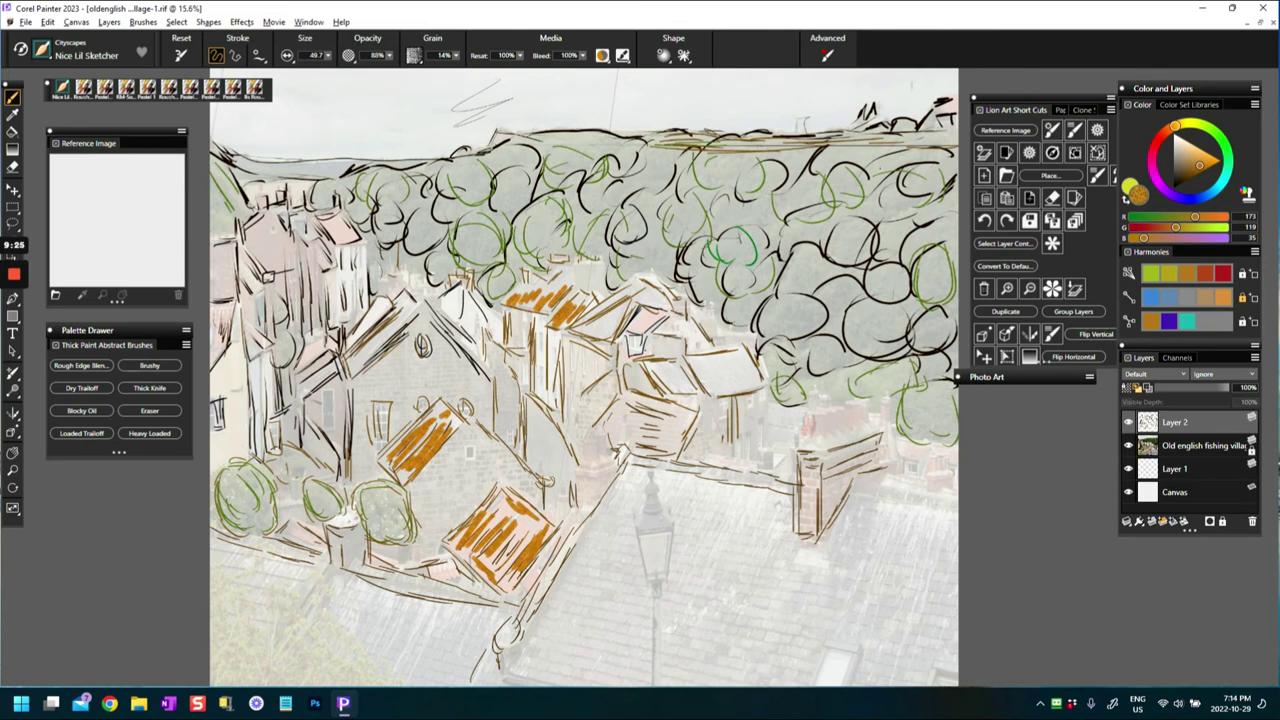
{"action": "left_click_drag", "start_coordinate": [304, 398], "coordinate": [326, 368]}
{"action": "mouse_move", "coordinate": [326, 218]}
{"action": "left_mouse_down"}
{"action": "mouse_move", "coordinate": [342, 244]}
{"action": "mouse_move", "coordinate": [340, 214]}
{"action": "left_mouse_up"}
{"action": "left_click_drag", "start_coordinate": [338, 216], "coordinate": [354, 242]}
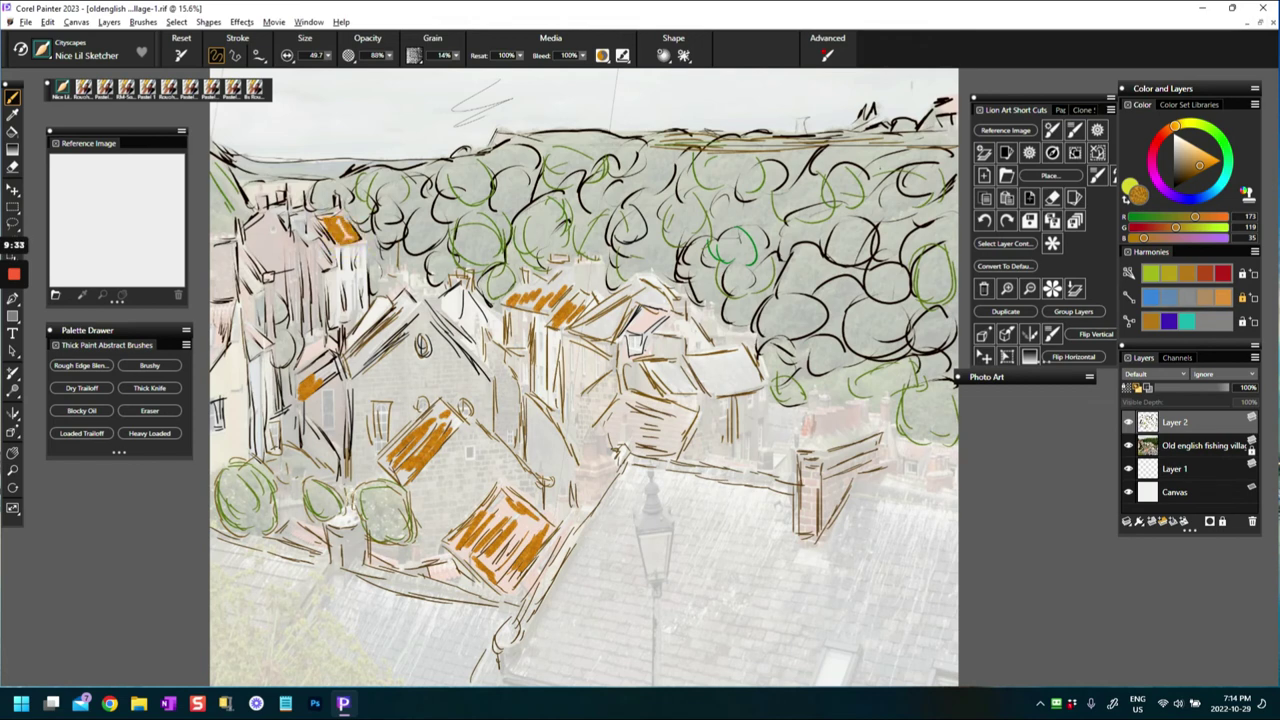
{"action": "left_click_drag", "start_coordinate": [417, 431], "coordinate": [444, 407]}
Reduce the brush size to 24 and sketch the small box-shaped chimney beside the slate roof's ridge end in orange-brown.
{"action": "left_click", "coordinate": [327, 57]}
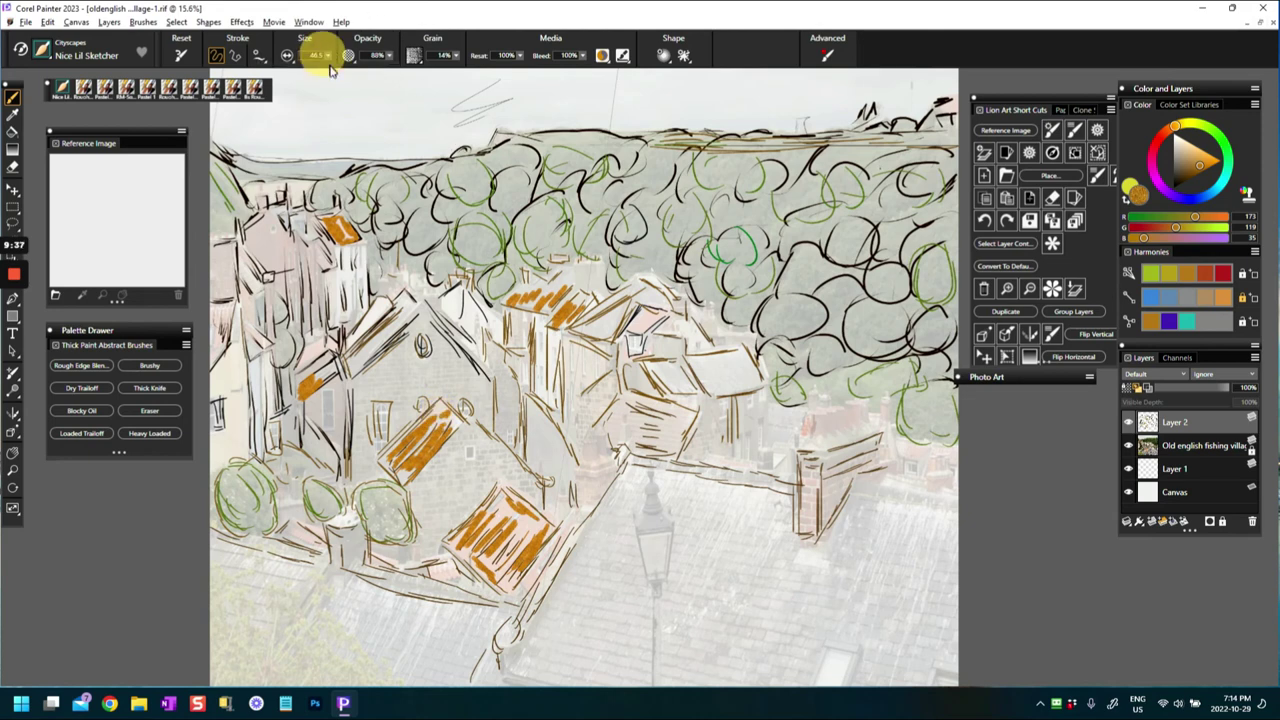
{"action": "left_click", "coordinate": [328, 56]}
{"action": "left_click", "coordinate": [326, 71]}
{"action": "left_click_drag", "start_coordinate": [326, 73], "coordinate": [325, 77]}
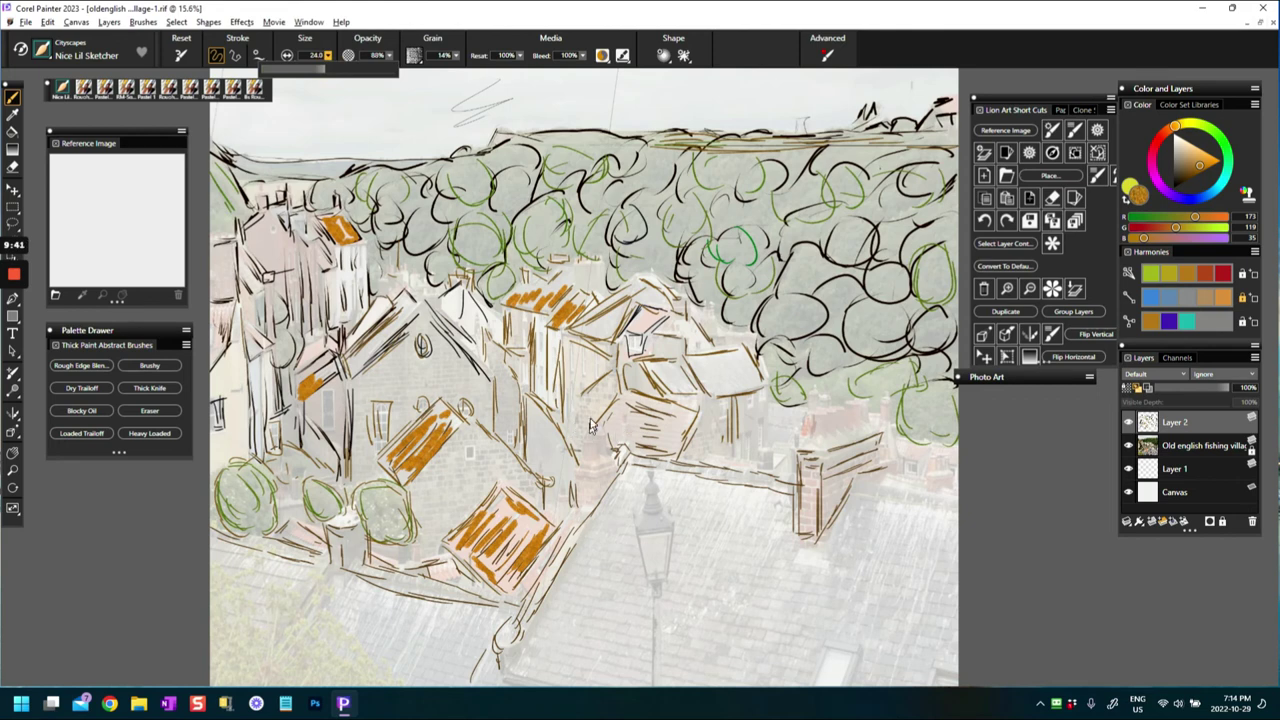
{"action": "left_click", "coordinate": [585, 455]}
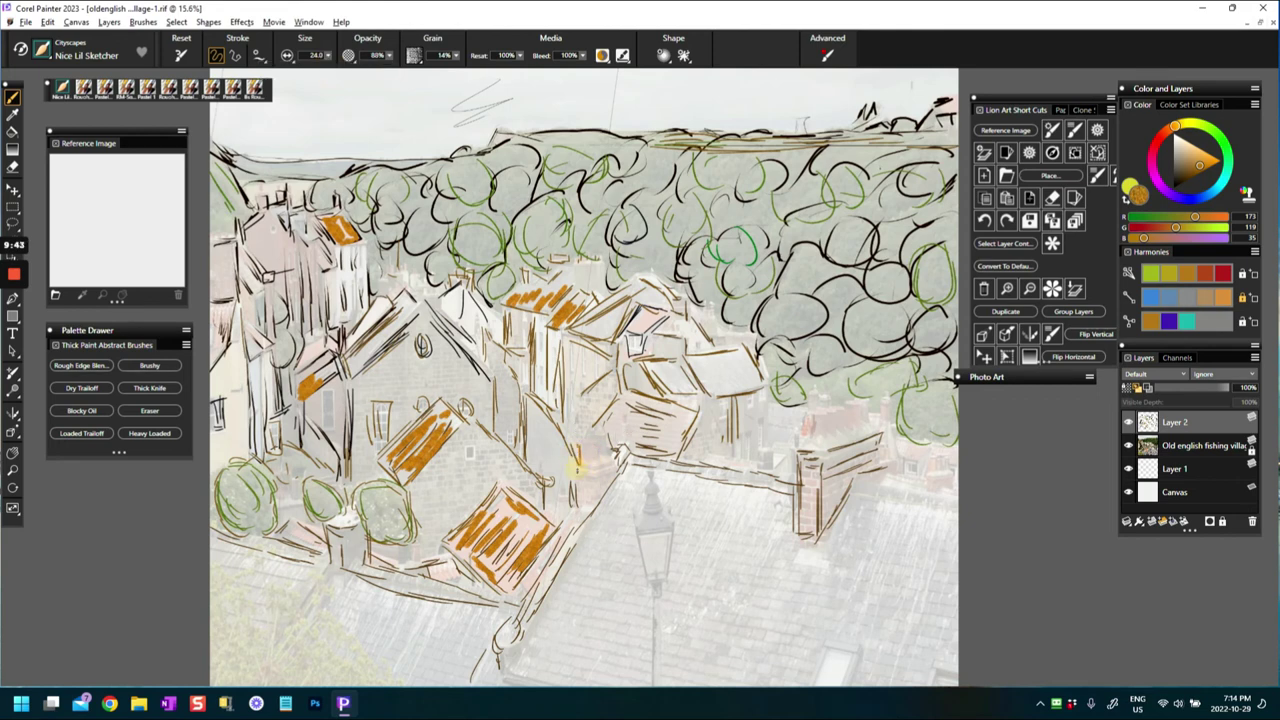
{"action": "left_click", "coordinate": [590, 440]}
{"action": "mouse_move", "coordinate": [584, 462]}
{"action": "left_mouse_down"}
{"action": "mouse_move", "coordinate": [605, 440]}
{"action": "mouse_move", "coordinate": [600, 455]}
{"action": "left_mouse_up"}
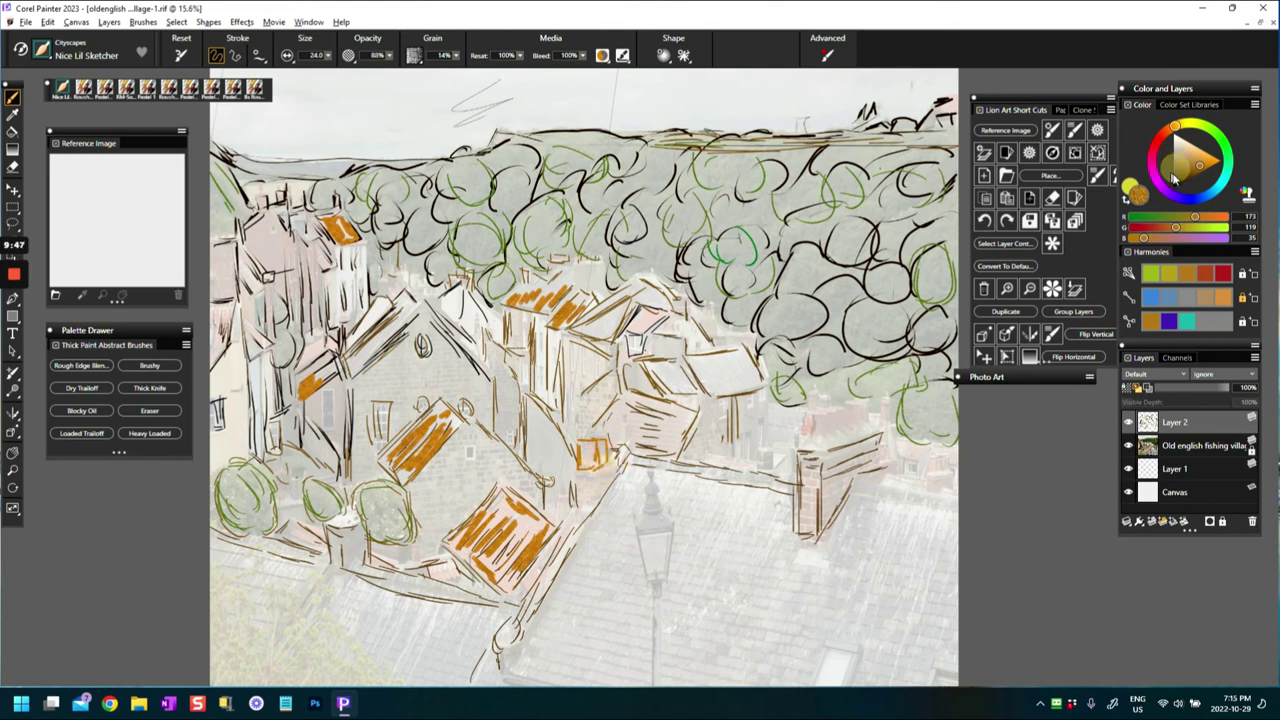
Choose a very dark brown (RGB 47, 38, 25) and reinforce the small chimney and the slate roof's slanting edge and ridge.
{"action": "left_click", "coordinate": [1178, 186]}
{"action": "left_click", "coordinate": [1177, 181]}
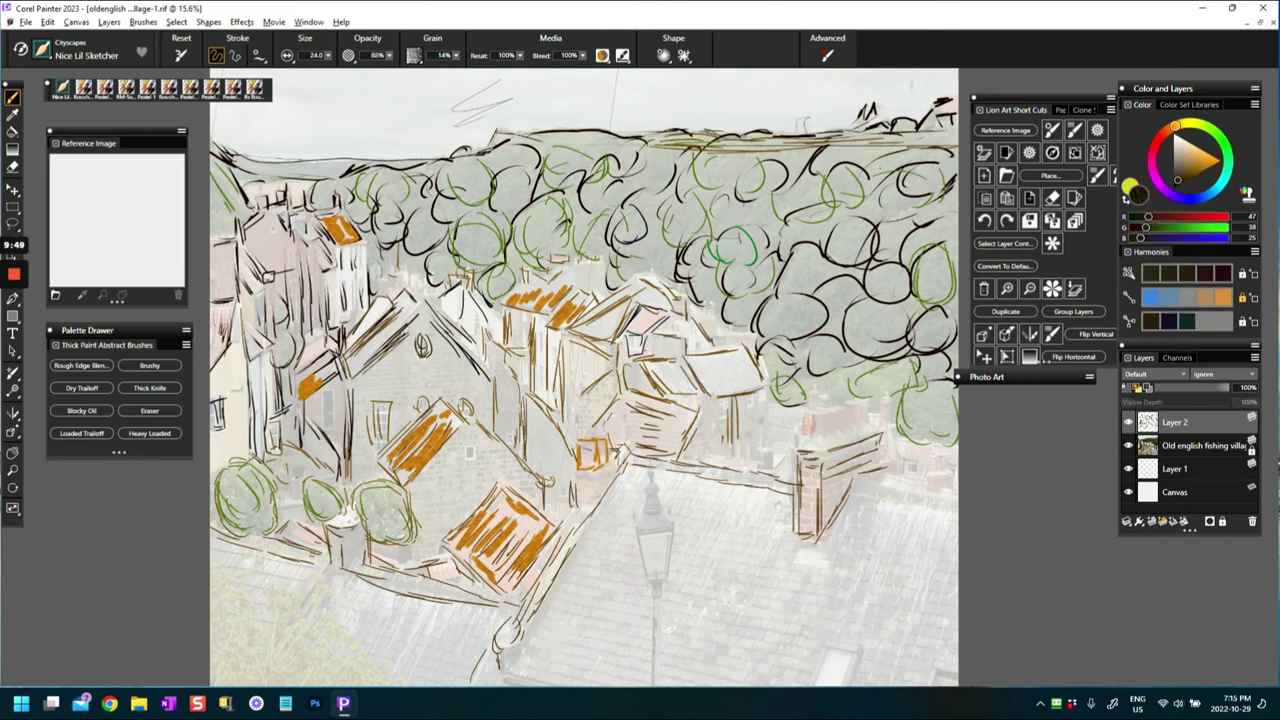
{"action": "mouse_move", "coordinate": [576, 442]}
{"action": "left_mouse_down"}
{"action": "mouse_move", "coordinate": [594, 460]}
{"action": "mouse_move", "coordinate": [600, 449]}
{"action": "mouse_move", "coordinate": [598, 474]}
{"action": "mouse_move", "coordinate": [544, 584]}
{"action": "left_mouse_up"}
{"action": "left_click_drag", "start_coordinate": [592, 520], "coordinate": [518, 620]}
{"action": "left_click_drag", "start_coordinate": [552, 577], "coordinate": [533, 602]}
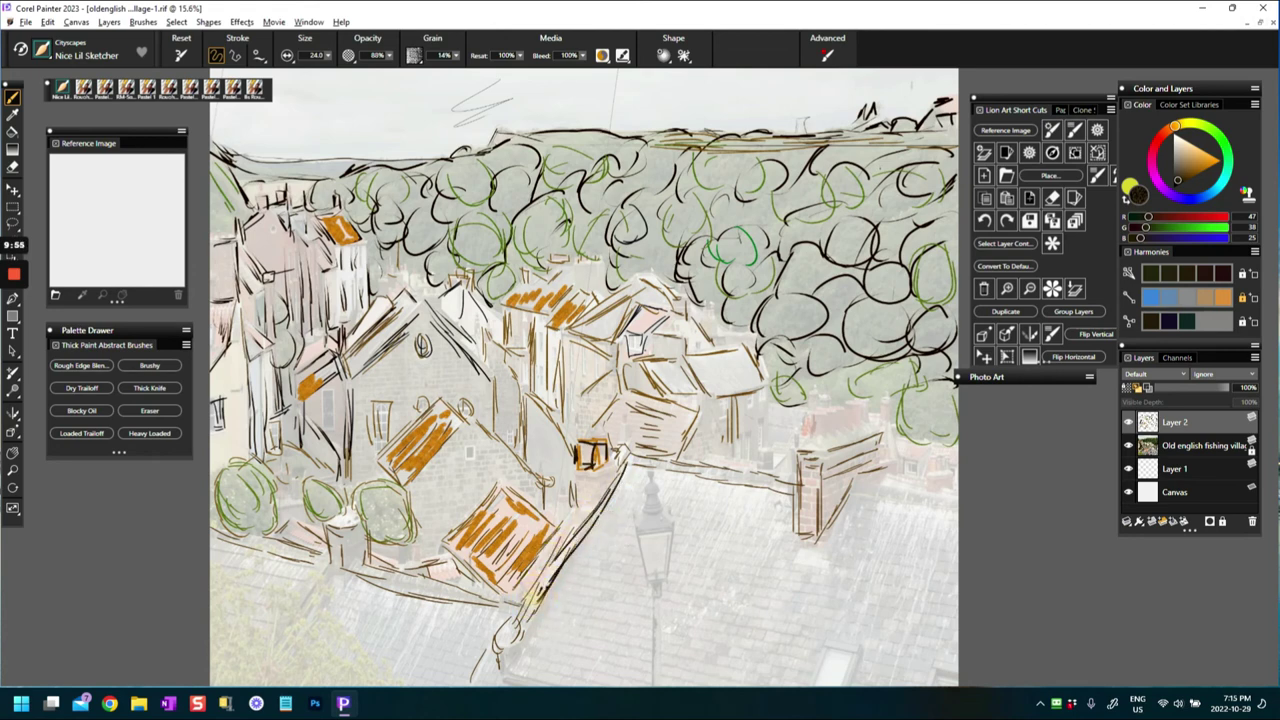
{"action": "left_click_drag", "start_coordinate": [630, 457], "coordinate": [797, 488]}
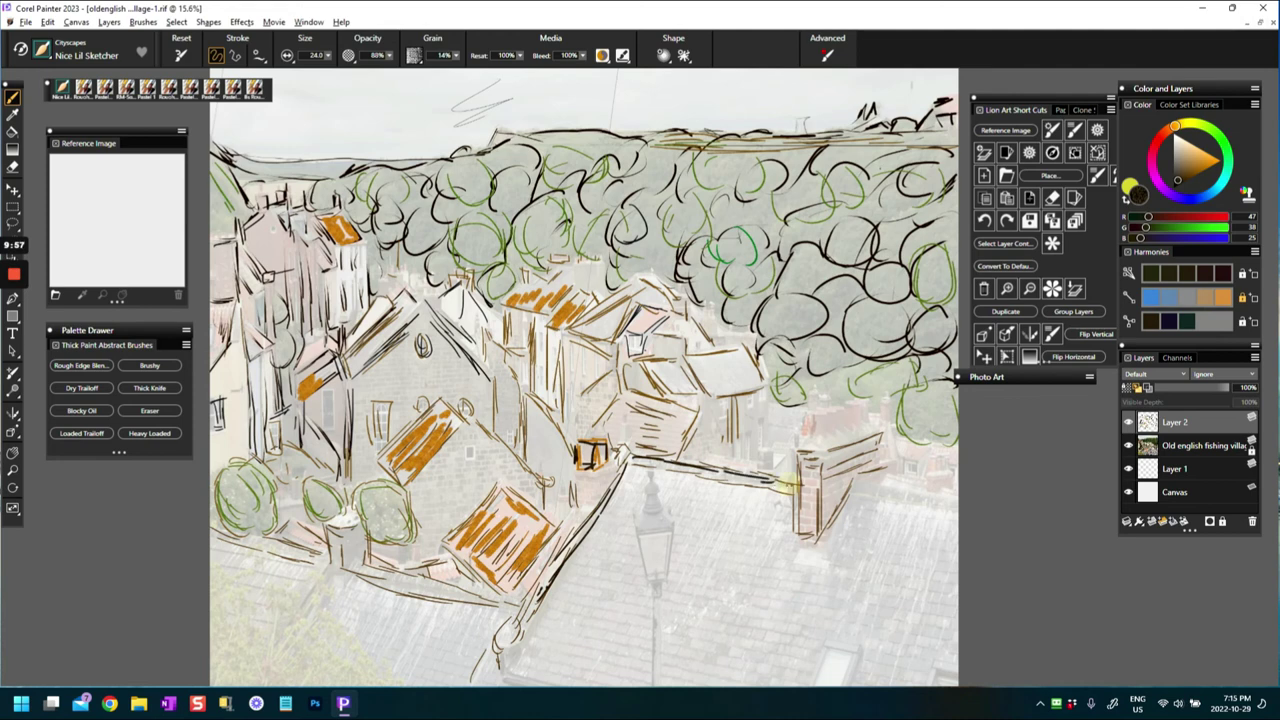
Darken the large brick chimney's base, extend the roof ridge to its right and draw the chimney pots on top.
{"action": "left_click_drag", "start_coordinate": [614, 541], "coordinate": [624, 546]}
{"action": "mouse_move", "coordinate": [842, 498]}
{"action": "left_mouse_down"}
{"action": "mouse_move", "coordinate": [814, 523]}
{"action": "mouse_move", "coordinate": [816, 540]}
{"action": "left_mouse_up"}
{"action": "mouse_move", "coordinate": [862, 490]}
{"action": "left_mouse_down"}
{"action": "mouse_move", "coordinate": [942, 514]}
{"action": "mouse_move", "coordinate": [930, 488]}
{"action": "left_mouse_up"}
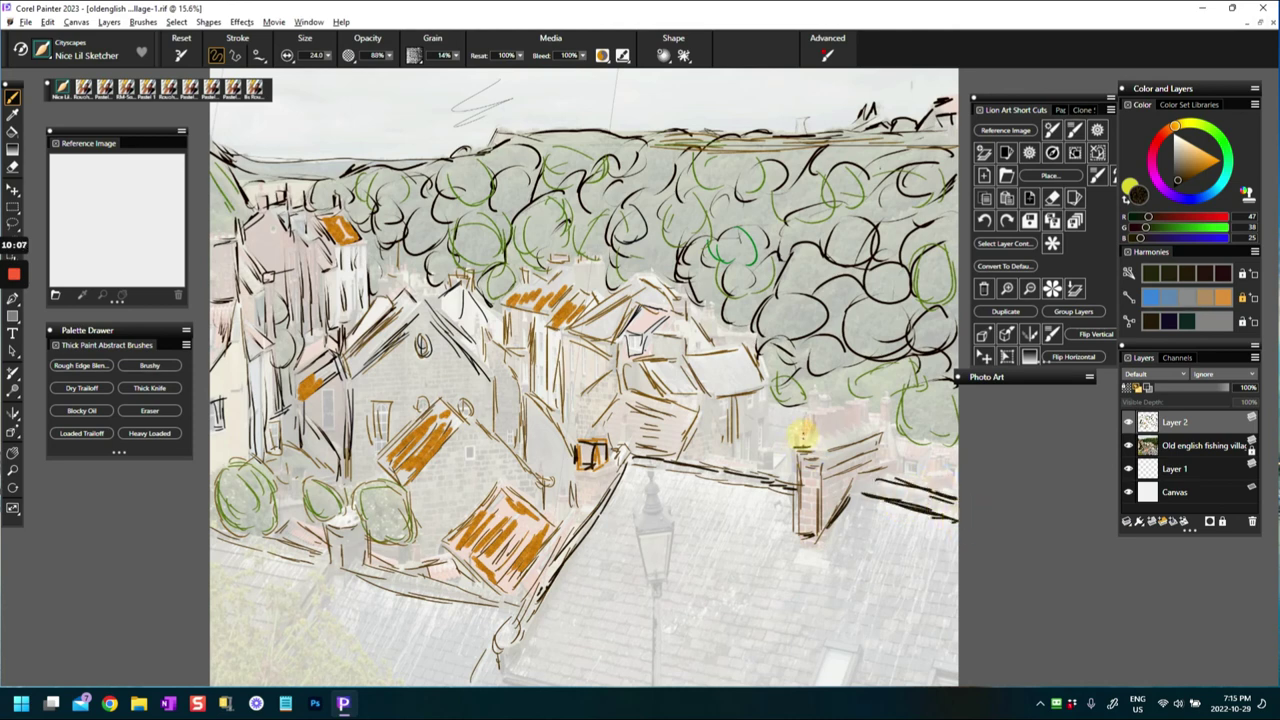
{"action": "mouse_move", "coordinate": [832, 415]}
{"action": "left_mouse_down"}
{"action": "mouse_move", "coordinate": [825, 438]}
{"action": "mouse_move", "coordinate": [864, 428]}
{"action": "mouse_move", "coordinate": [819, 440]}
{"action": "mouse_move", "coordinate": [863, 430]}
{"action": "left_mouse_up"}
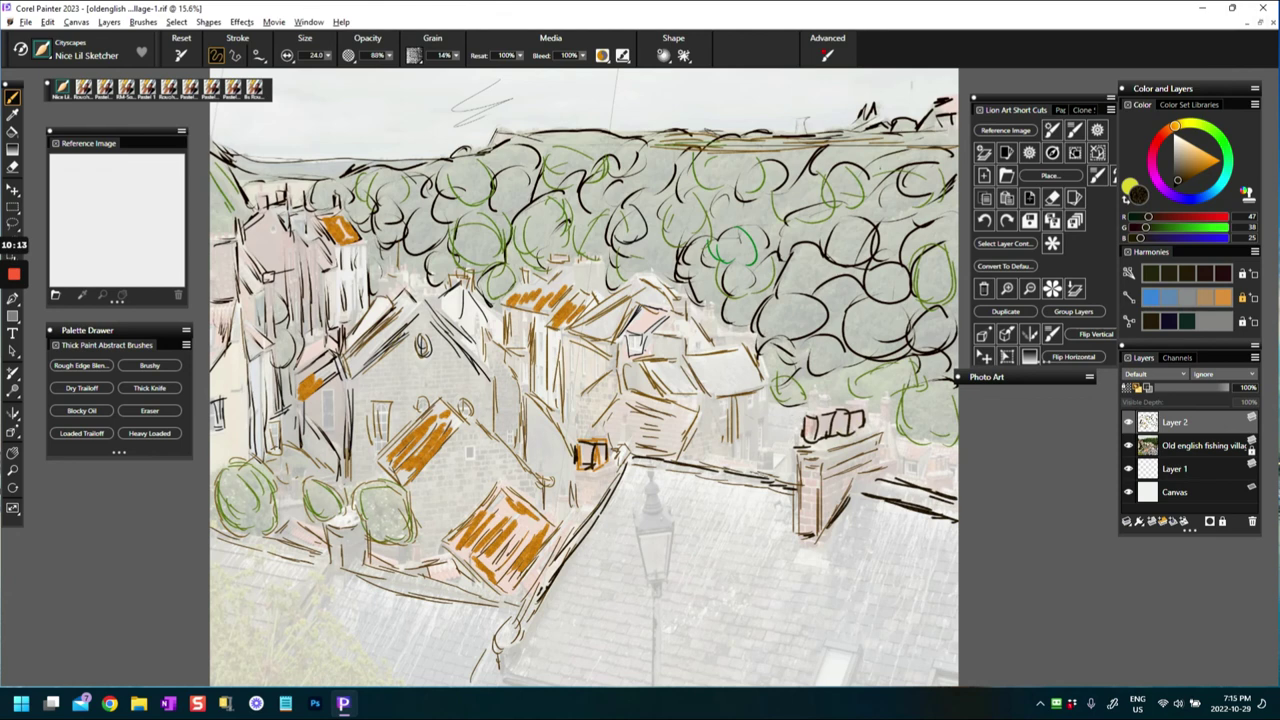
Draw very dark wall posts and details under the house roof left of the brick chimney, and accent the central house's walls.
{"action": "left_click_drag", "start_coordinate": [766, 398], "coordinate": [767, 445]}
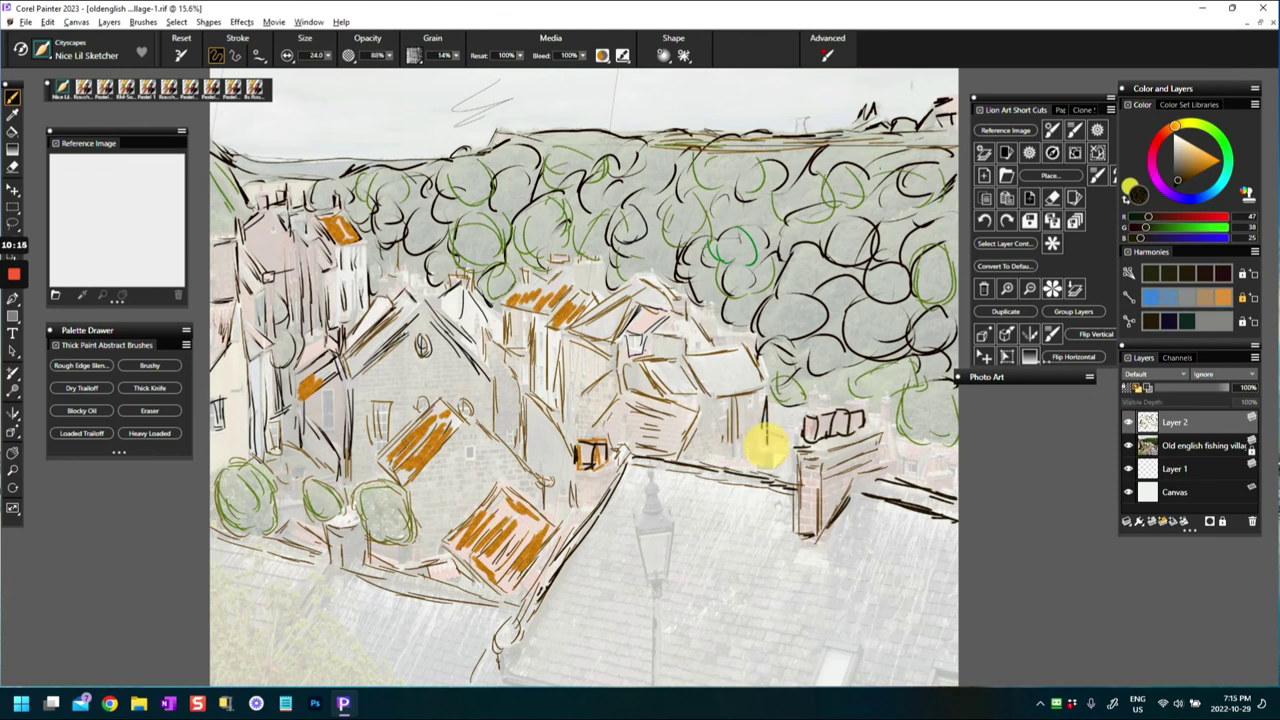
{"action": "mouse_move", "coordinate": [731, 402]}
{"action": "left_mouse_down"}
{"action": "mouse_move", "coordinate": [729, 421]}
{"action": "mouse_move", "coordinate": [763, 403]}
{"action": "mouse_move", "coordinate": [700, 438]}
{"action": "mouse_move", "coordinate": [705, 457]}
{"action": "mouse_move", "coordinate": [764, 462]}
{"action": "left_mouse_up"}
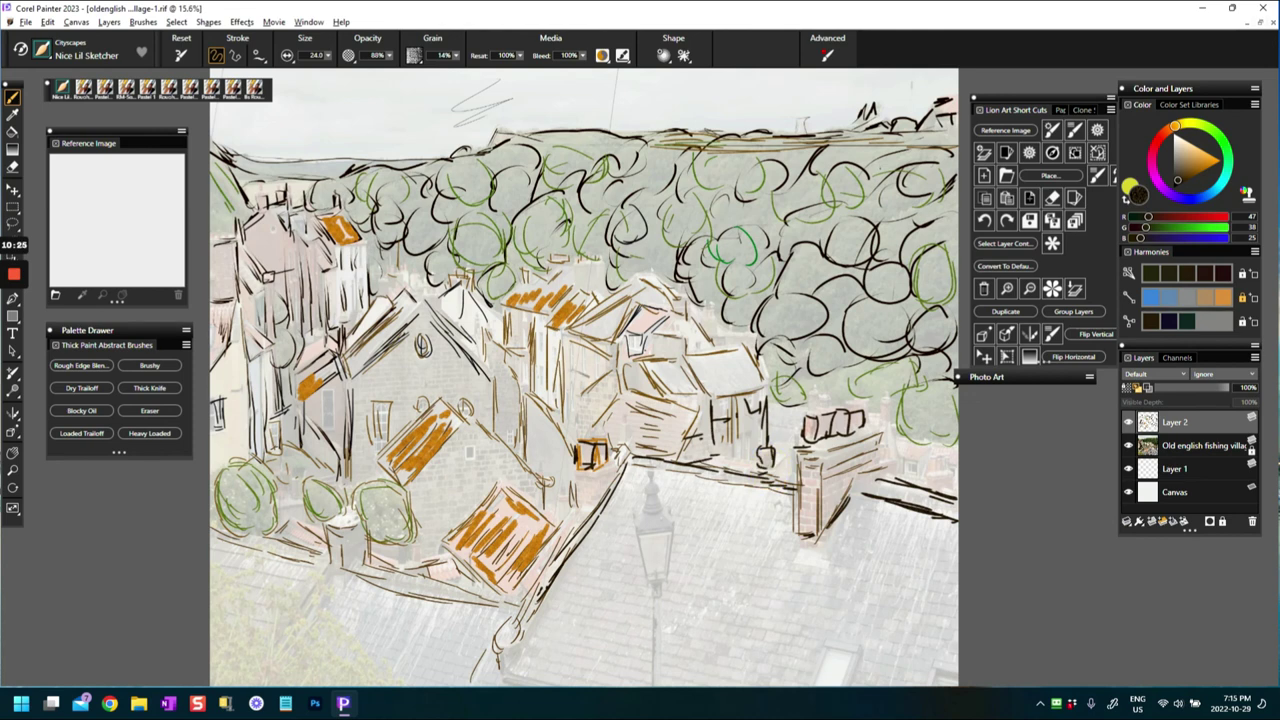
{"action": "left_click_drag", "start_coordinate": [565, 362], "coordinate": [567, 430]}
{"action": "left_click_drag", "start_coordinate": [553, 372], "coordinate": [550, 399]}
{"action": "left_click_drag", "start_coordinate": [505, 304], "coordinate": [514, 314]}
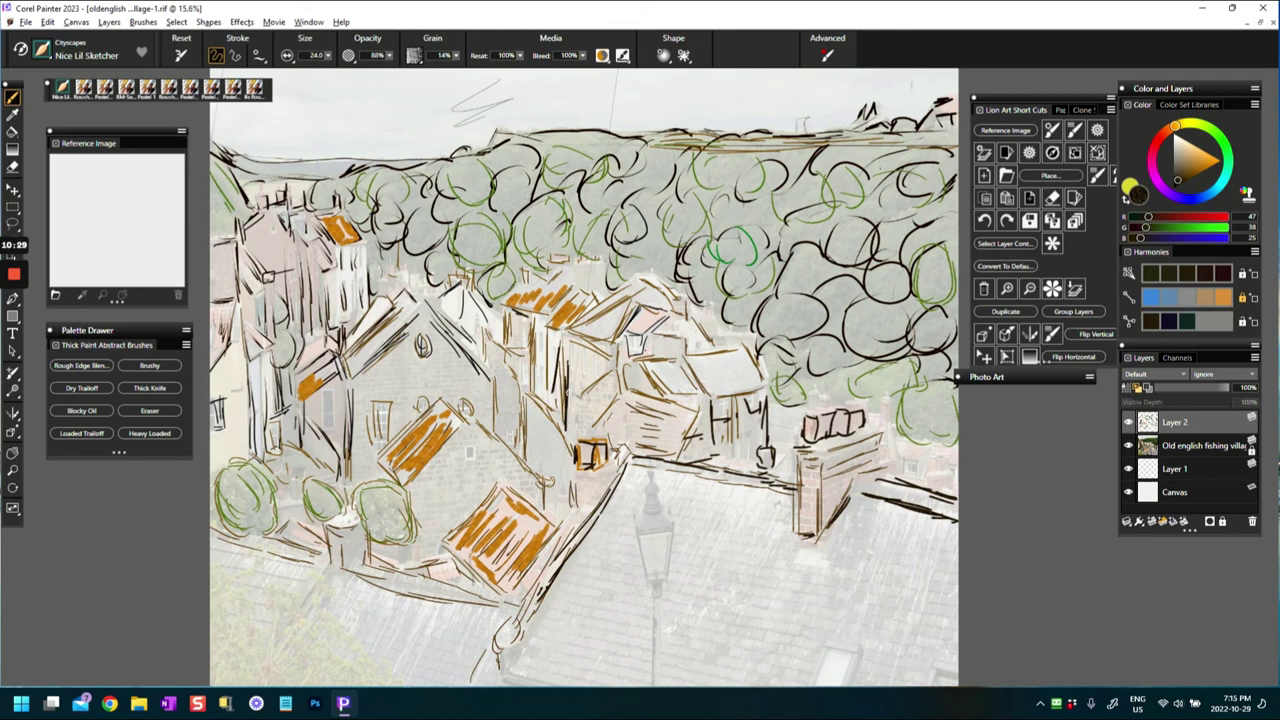